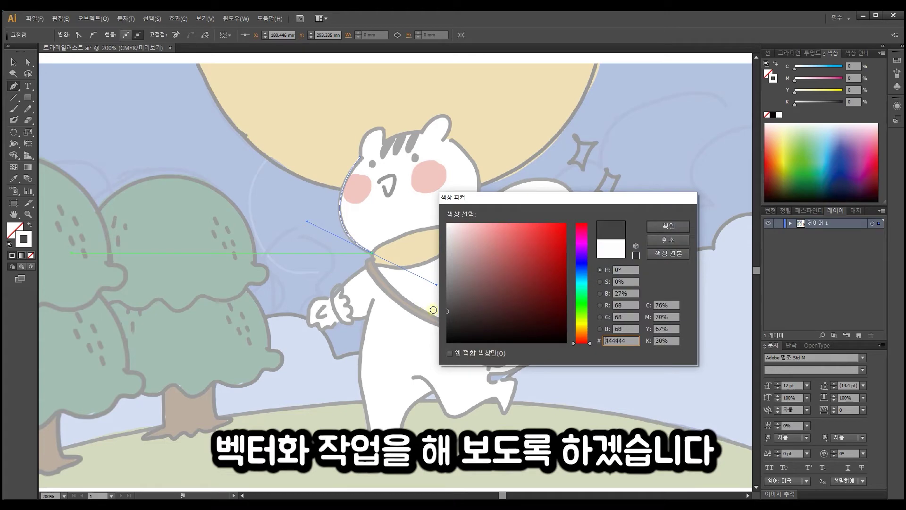
Step: Give the traced curve along the character's cheek a #444444 stroke colour and a 4 pt weight
click(676, 225)
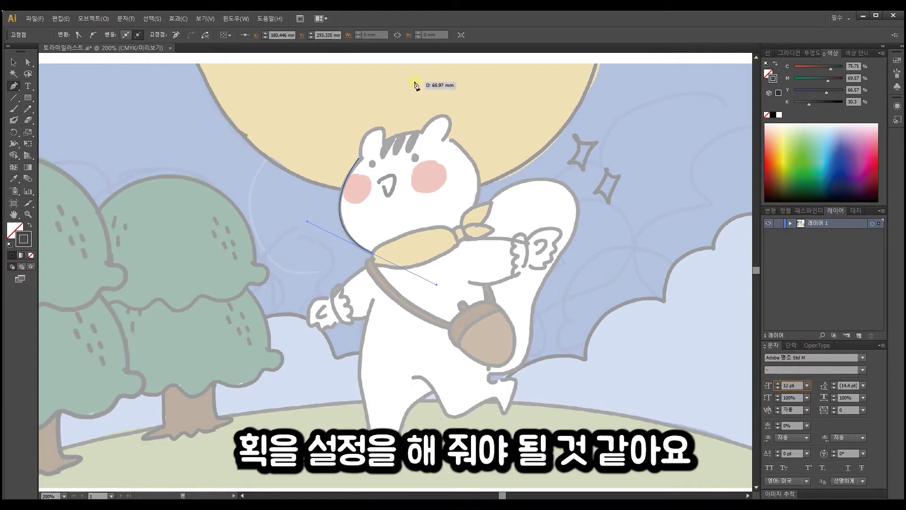
click(242, 18)
click(246, 283)
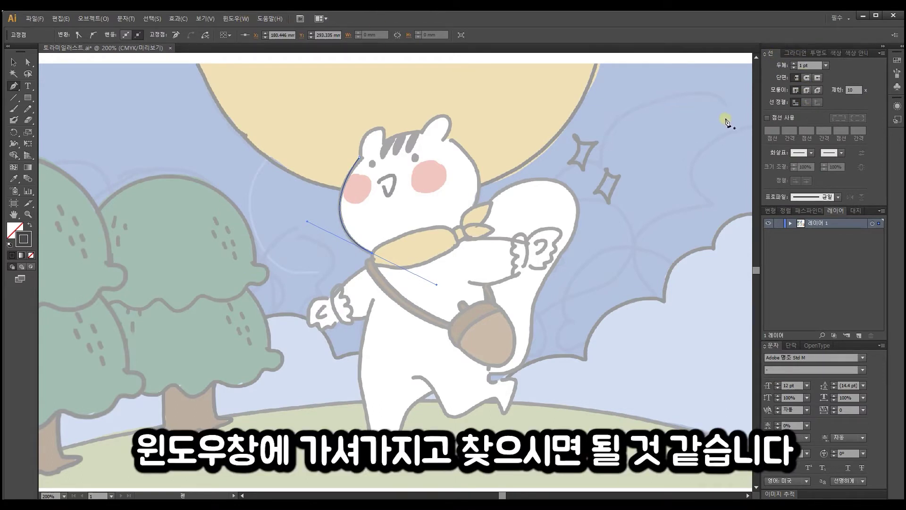
click(826, 65)
click(826, 64)
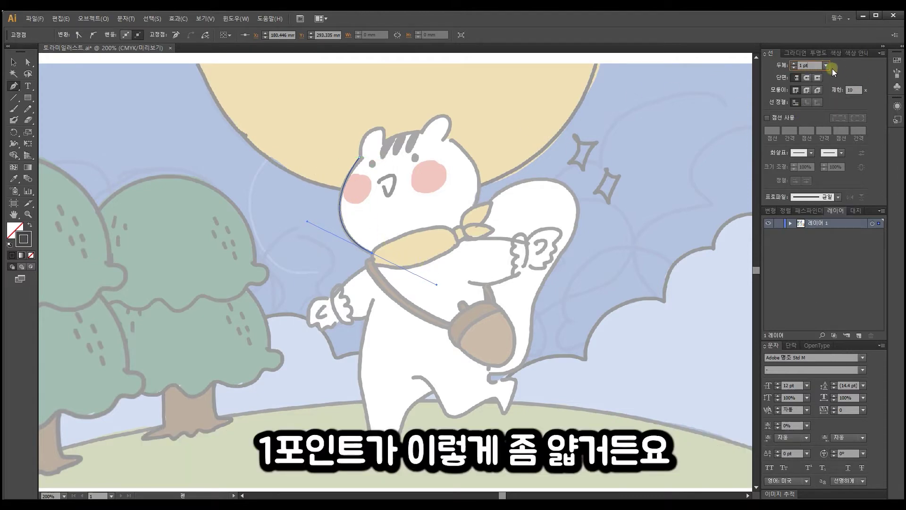
scroll(811, 66, up, 4)
scroll(812, 66, down, 1)
click(13, 62)
click(166, 108)
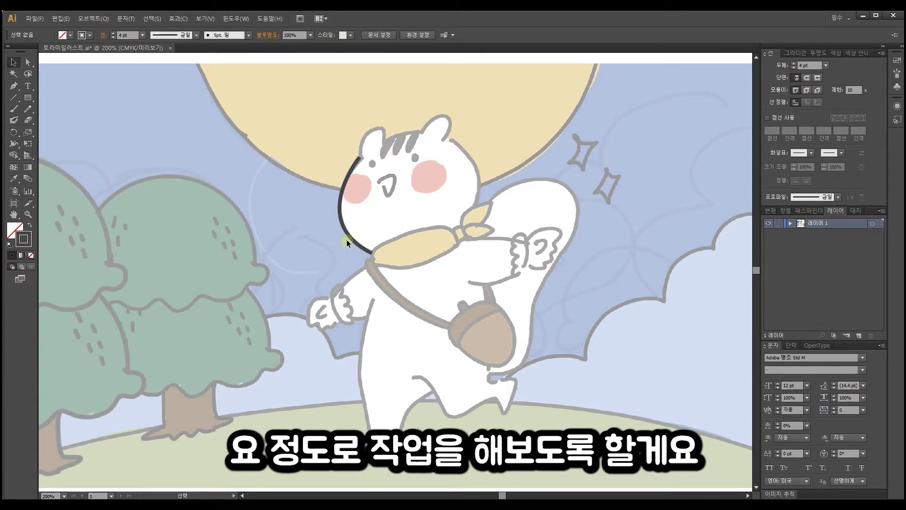
Step: Apply round caps and round corner joins to the cheek curve's stroke
key(ctrl+plus)
drag(421, 192, 420, 315)
key(ctrl+equal)
key(ctrl+equal)
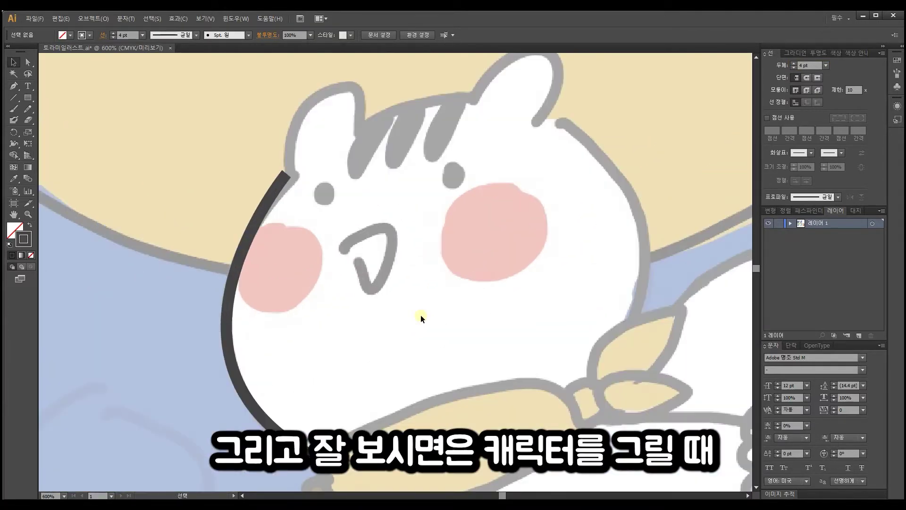
drag(455, 263, 491, 280)
click(324, 192)
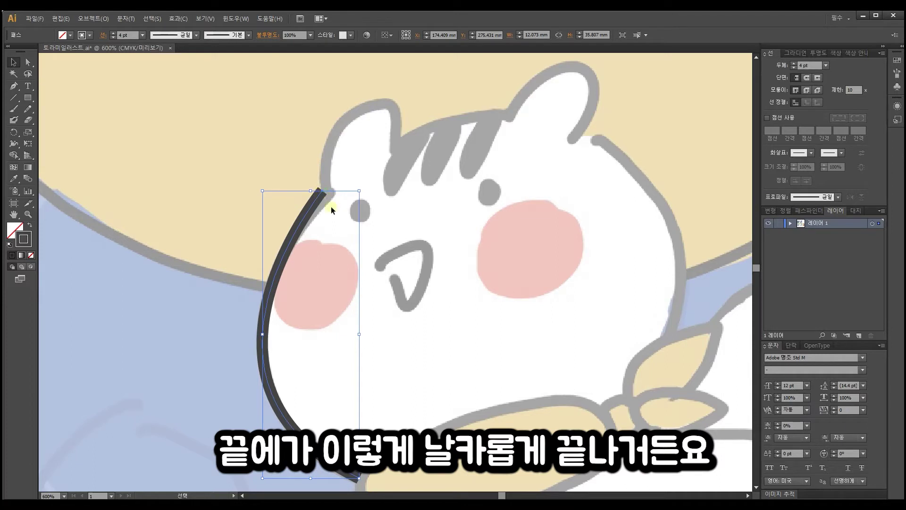
click(807, 77)
click(807, 90)
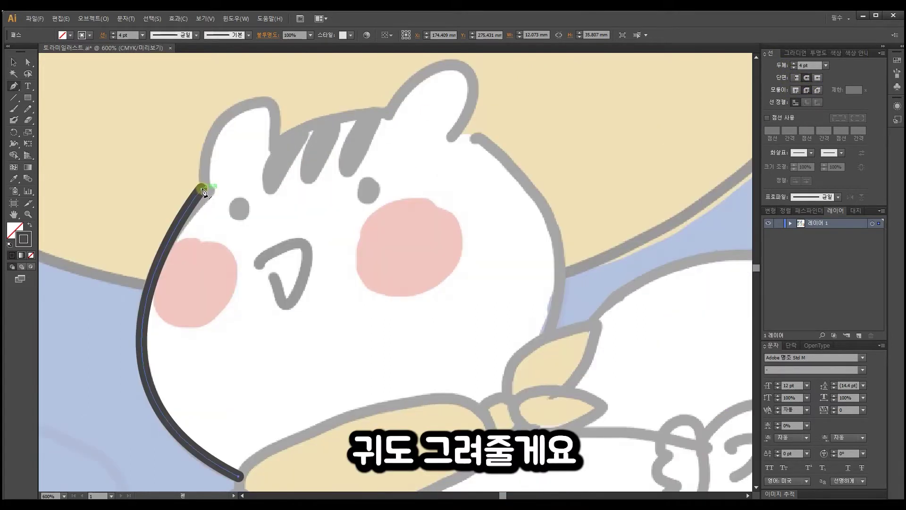
Step: Extend the cheek curve with the Pen tool around the left ear, over the head and around the right ear
click(202, 189)
drag(263, 98, 332, 95)
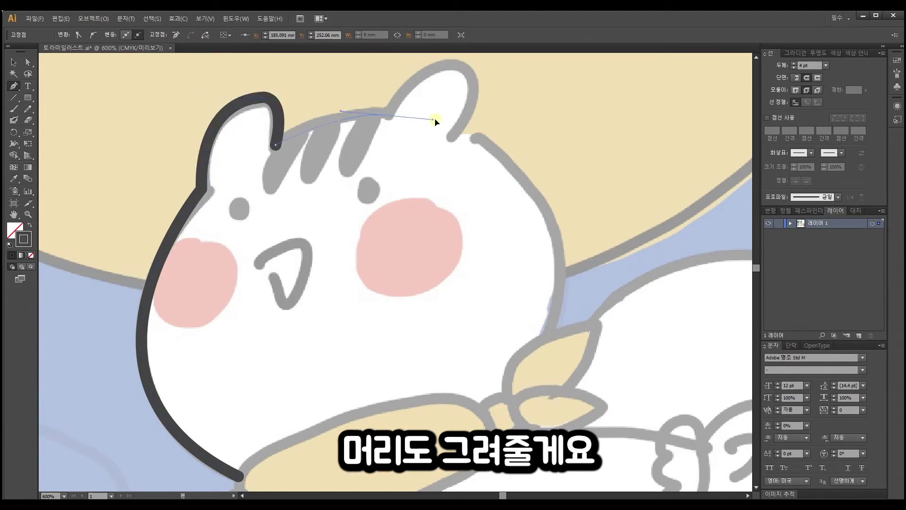
drag(466, 123, 462, 123)
drag(388, 185, 384, 186)
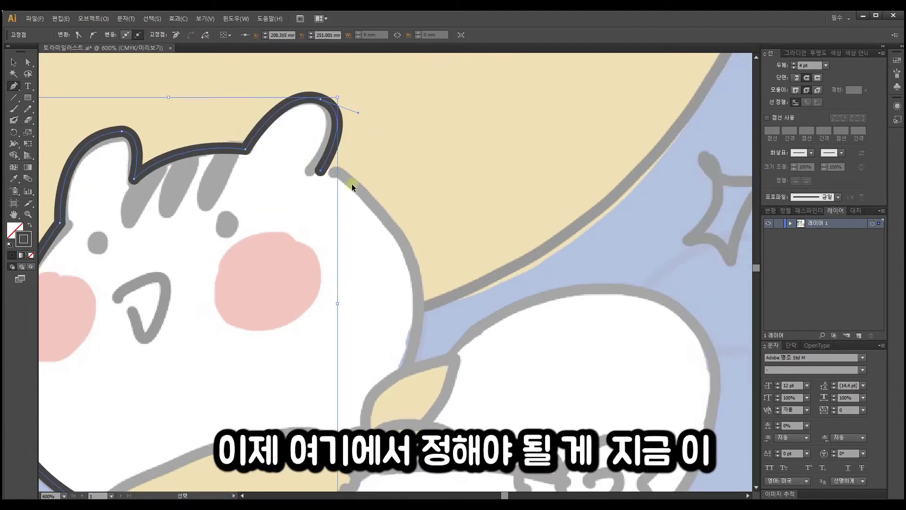
mouse_move(324, 169)
mouse_down()
mouse_move(312, 188)
mouse_move(324, 156)
mouse_move(324, 173)
mouse_up()
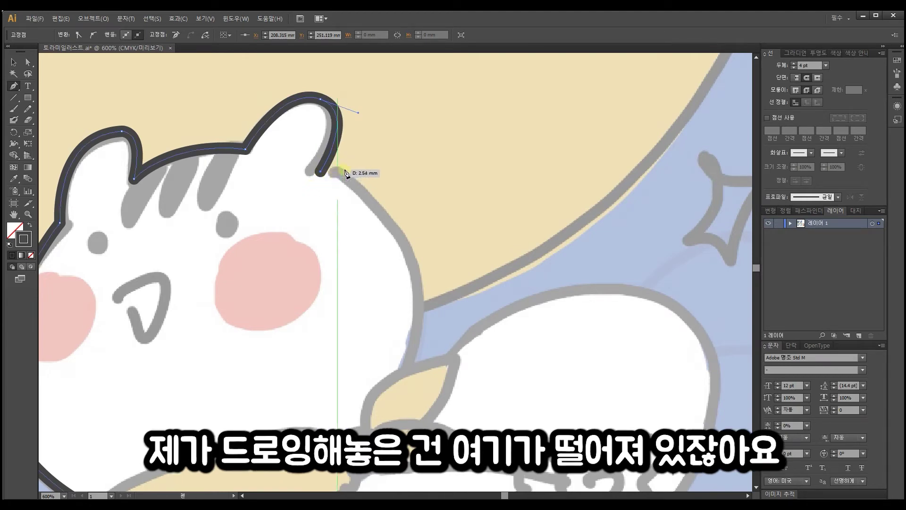
Step: Continue the head outline from the right ear down the right side of the face to the scarf knot
drag(342, 183, 344, 183)
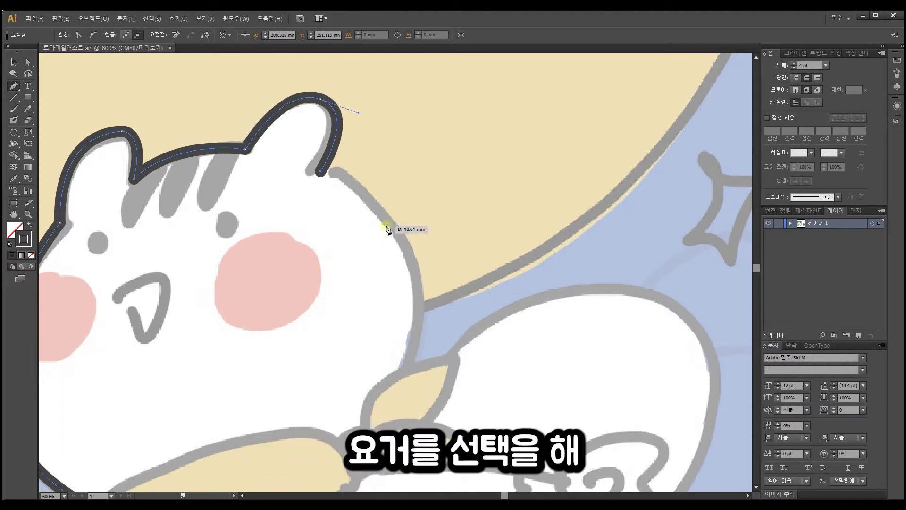
drag(378, 277, 425, 250)
drag(432, 383, 354, 477)
key(ctrl+z)
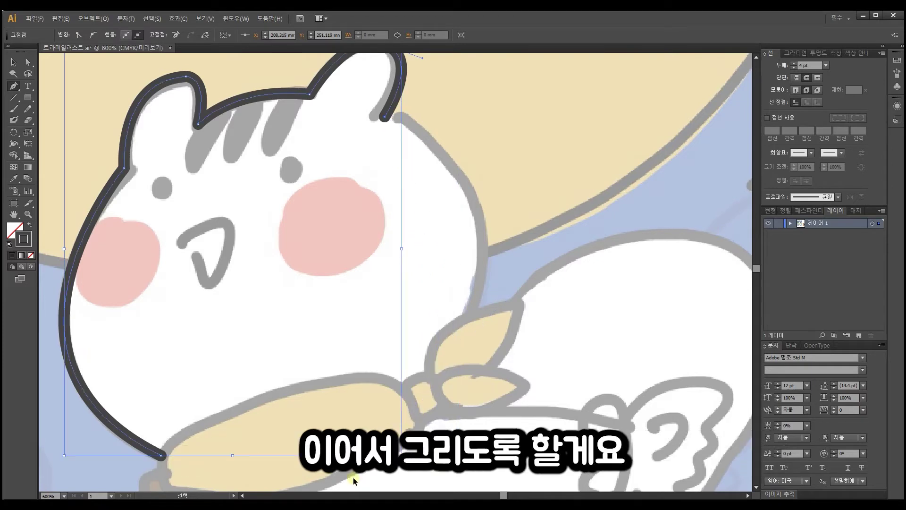
key(ctrl+minus)
drag(441, 318, 396, 439)
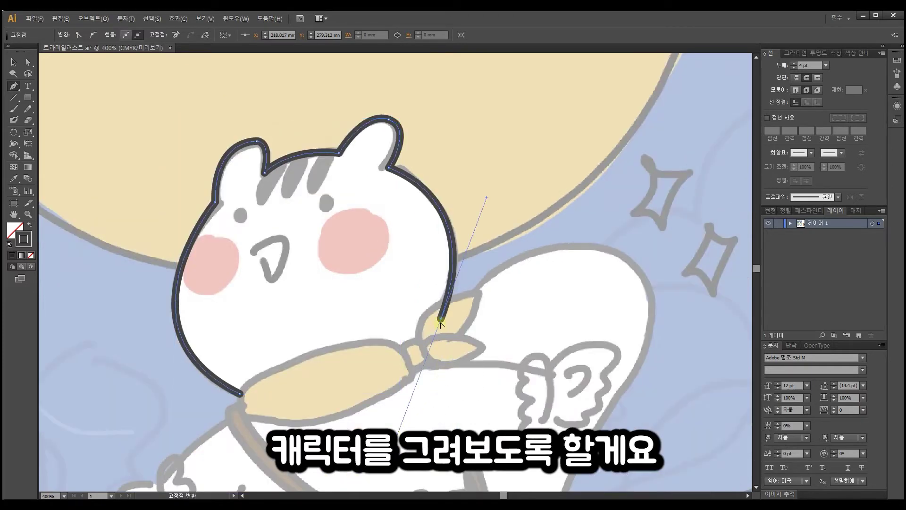
Step: Close the head outline with a curved chin line running across the scarf
click(241, 393)
key(ctrl+z)
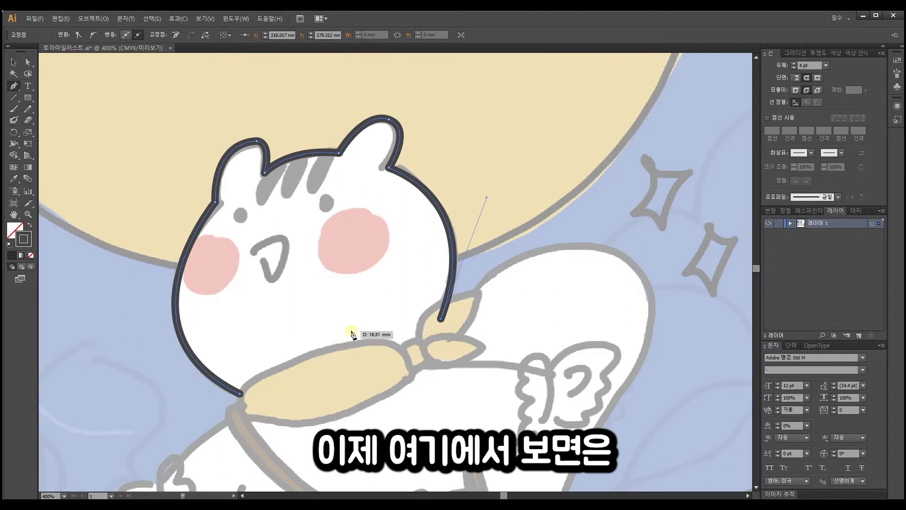
drag(363, 324, 390, 271)
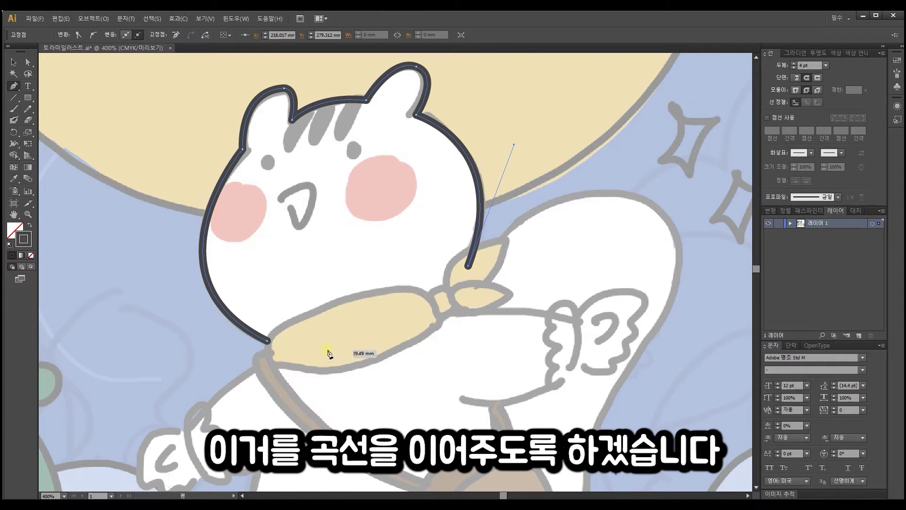
drag(268, 341, 162, 313)
key(ctrl+z)
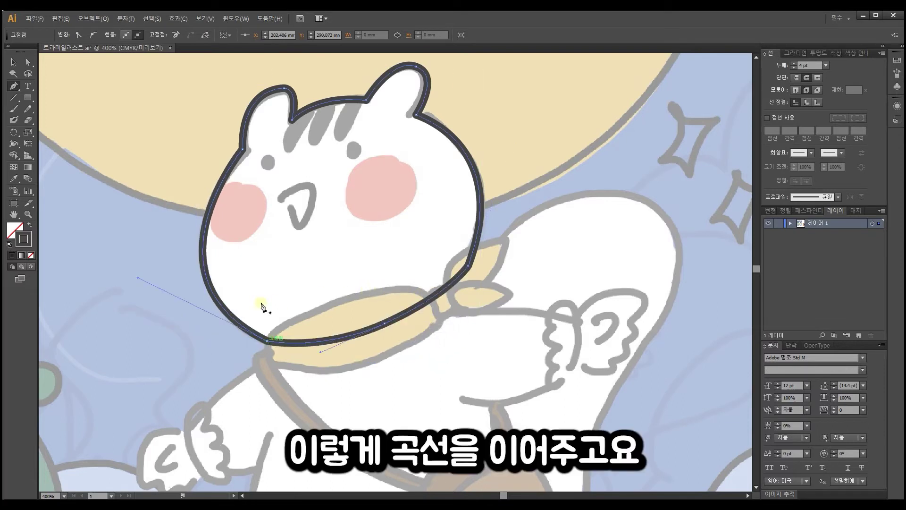
Step: Reshape the lower right of the head outline with its anchor points and handles to smooth the angular jaw
click(28, 62)
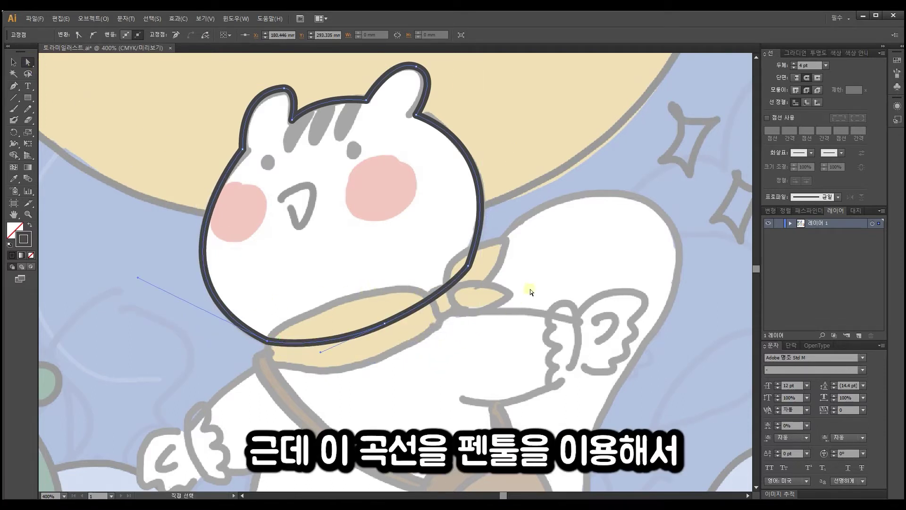
drag(468, 267, 464, 284)
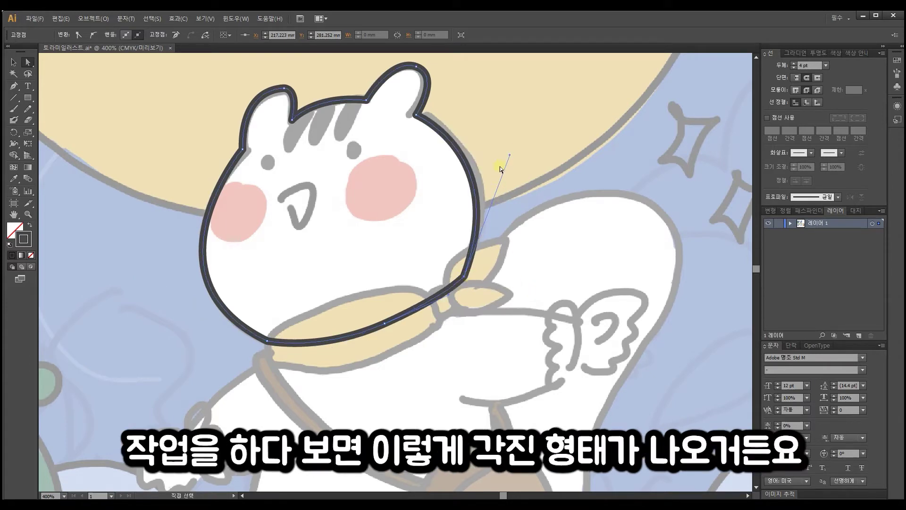
drag(510, 156, 525, 146)
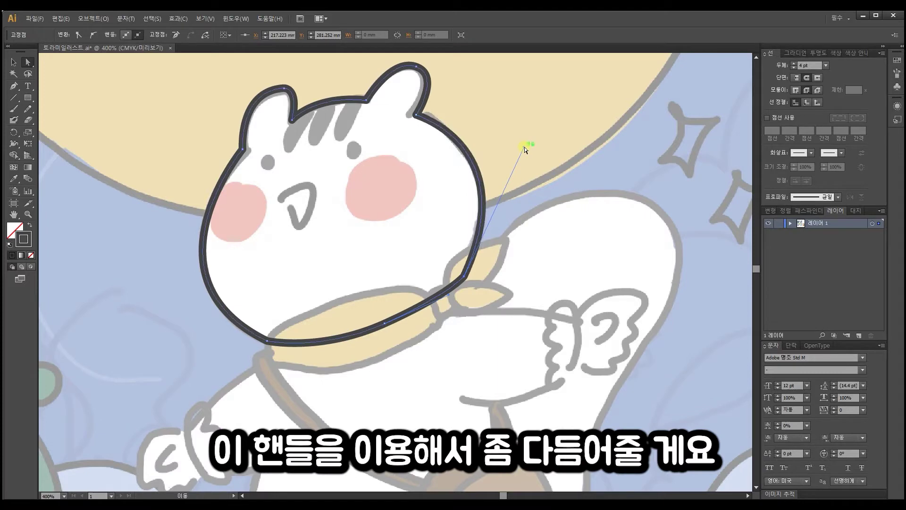
drag(449, 297, 385, 340)
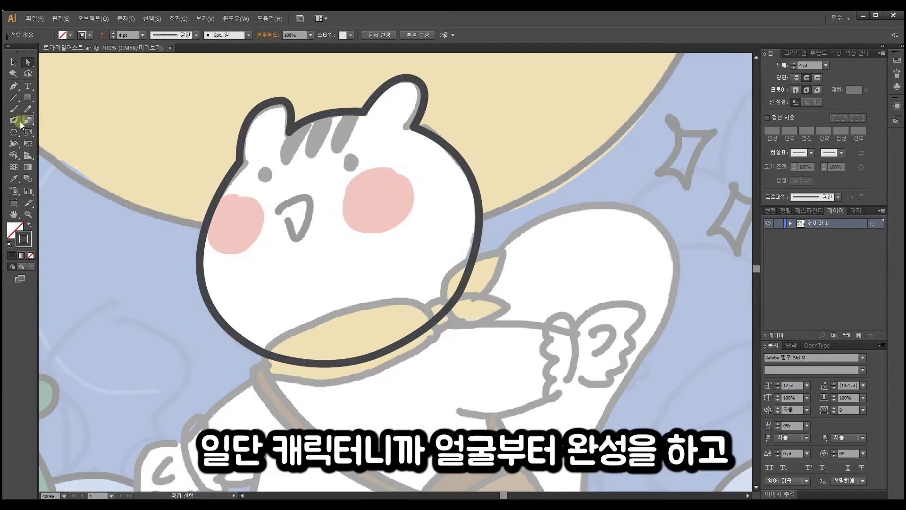
Step: Trace the leftmost forehead stripe as a closed Pen tool shape and swap its stroke for a solid fill
click(14, 86)
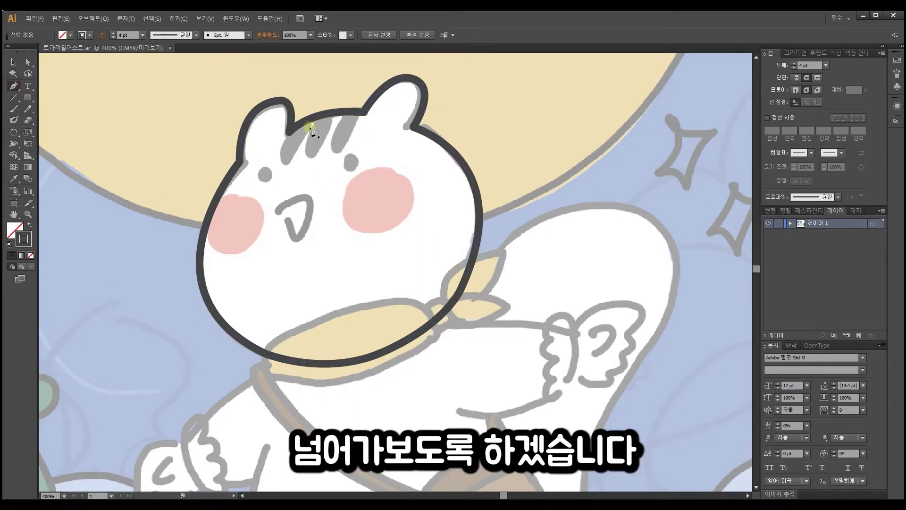
scroll(308, 130, up, 2)
click(358, 180)
mouse_move(341, 242)
mouse_down()
mouse_move(343, 326)
mouse_move(348, 257)
mouse_up()
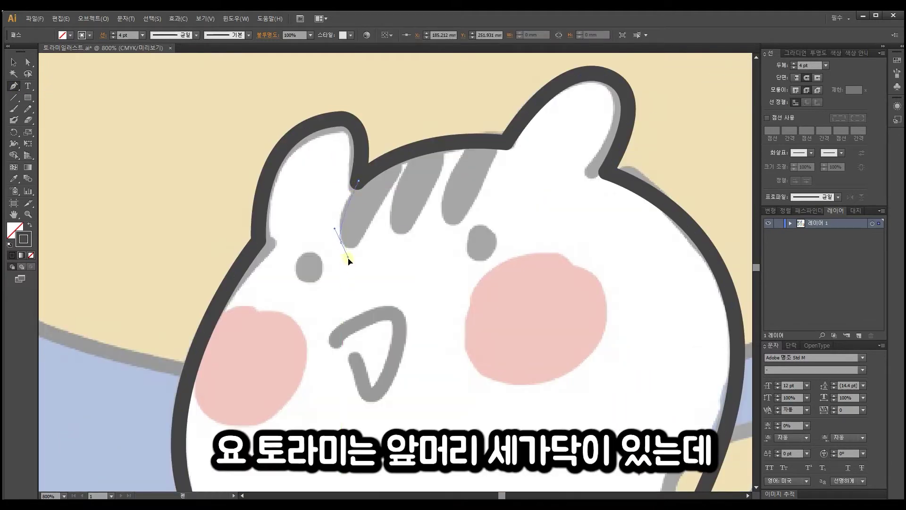
drag(374, 211, 383, 198)
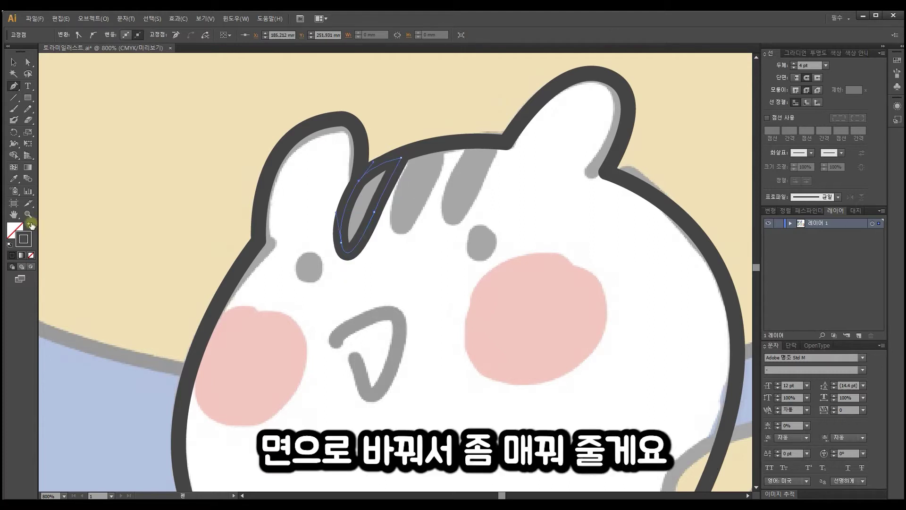
click(30, 226)
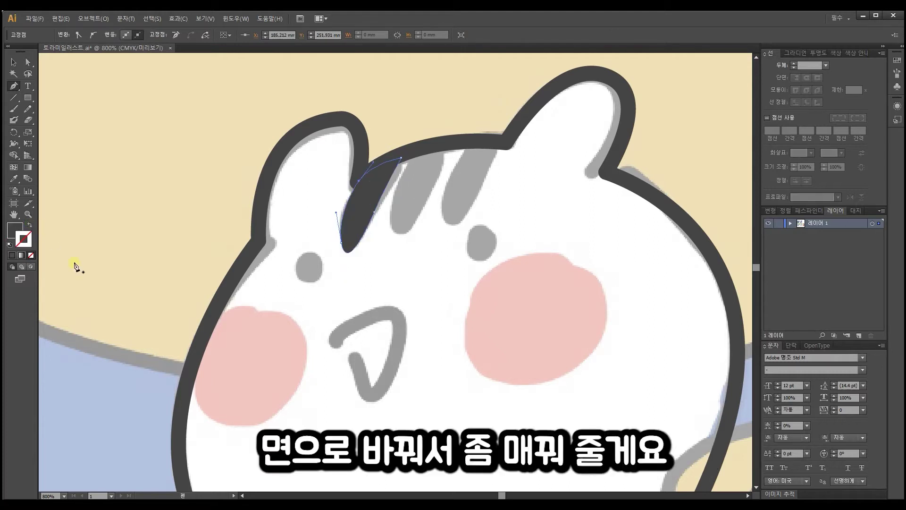
Step: Refine the leftmost stripe's right edge and upper tip by adjusting its anchor points and handles
click(28, 62)
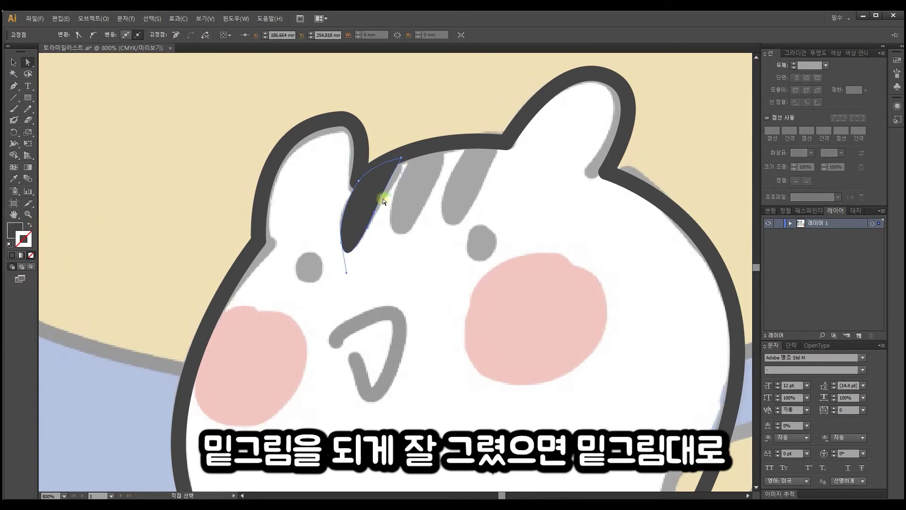
drag(384, 199, 387, 193)
drag(399, 158, 408, 160)
drag(374, 214, 378, 217)
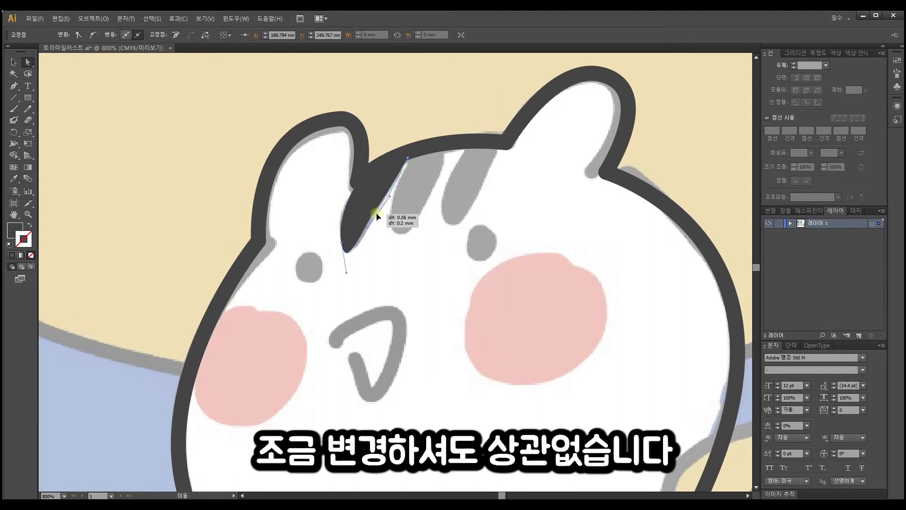
click(381, 184)
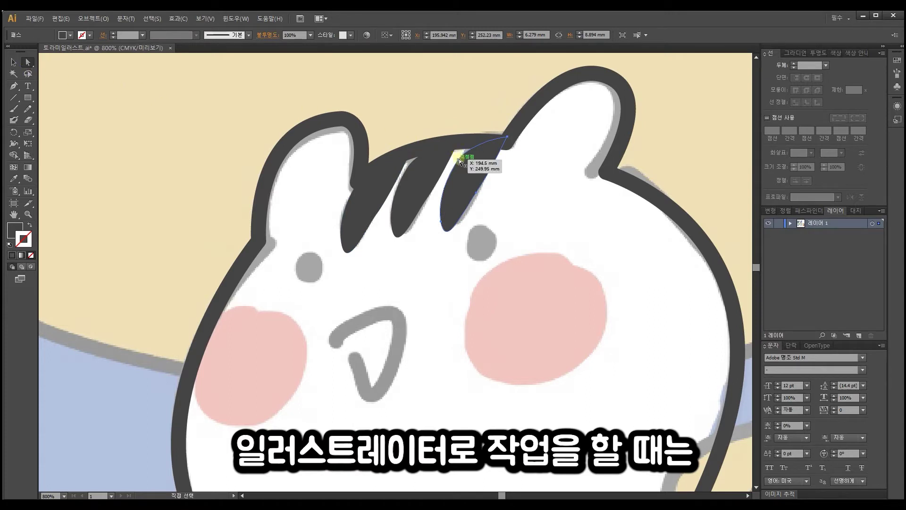
Step: Adjust the rightmost stripe's anchor points so its upper end meets the head outline, and deselect it
drag(458, 158, 463, 149)
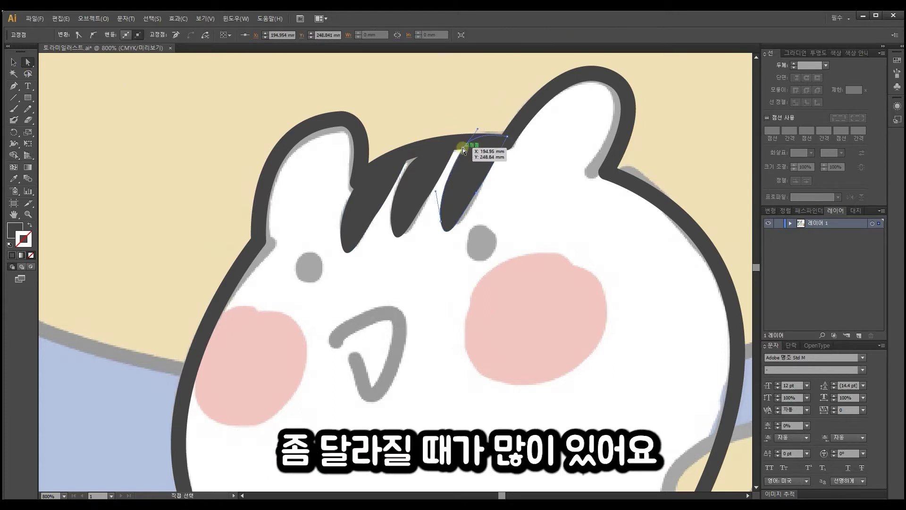
drag(475, 195, 479, 195)
click(624, 289)
Step: Draw a filled ellipse over each eye, with the right one about 2.8 by 3.3 mm
key(space)
drag(631, 398, 584, 340)
drag(27, 97, 85, 122)
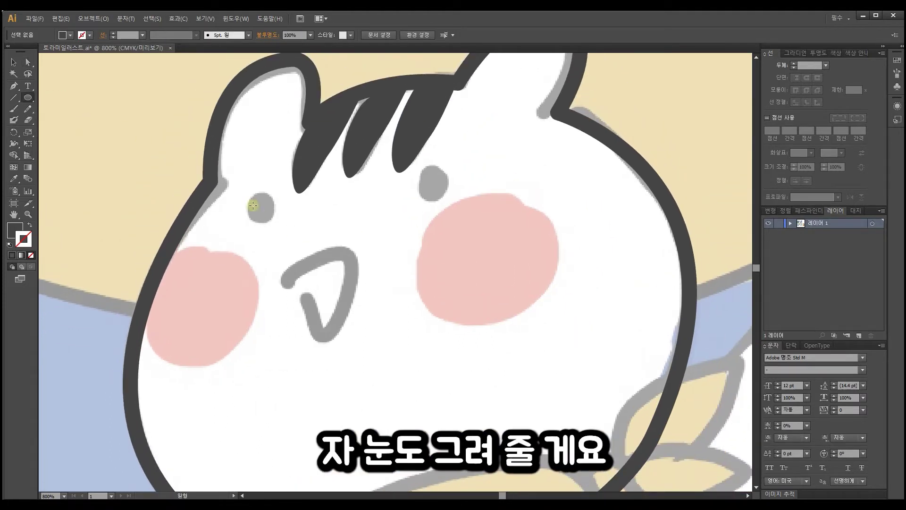
drag(248, 193, 274, 222)
drag(416, 165, 446, 199)
key(v)
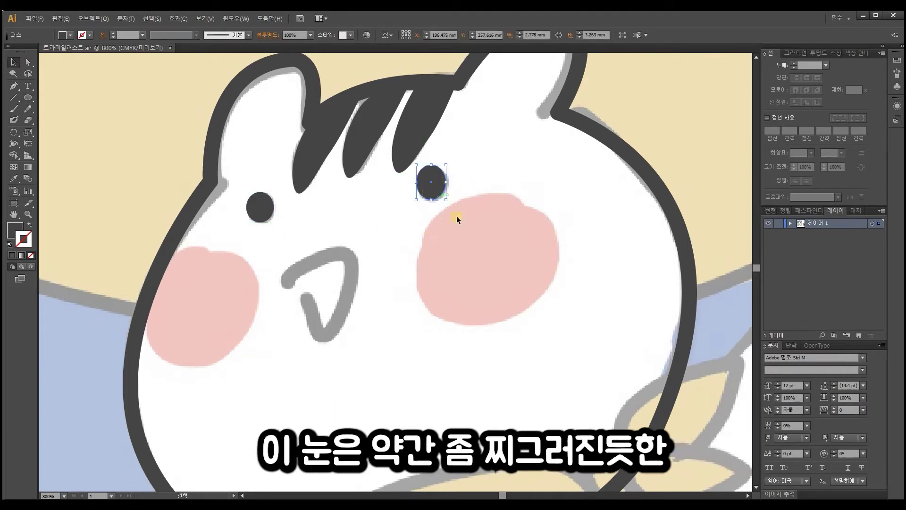
Step: Trace the mouth as an open curved path with the Pen tool and swap its fill for a stroke
mouse_move(473, 263)
mouse_down()
mouse_move(493, 221)
mouse_move(451, 238)
mouse_up()
click(14, 86)
click(264, 261)
drag(316, 228, 375, 211)
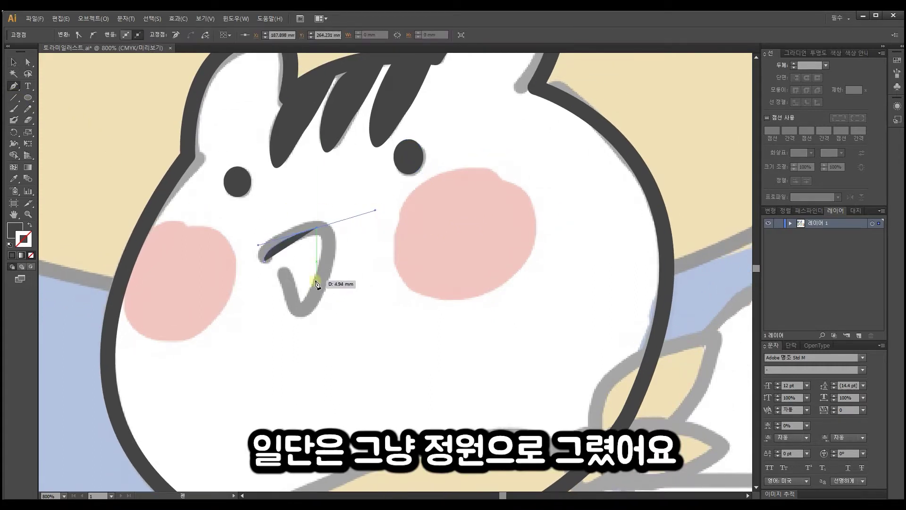
click(317, 228)
drag(327, 242, 328, 265)
drag(301, 310, 28, 226)
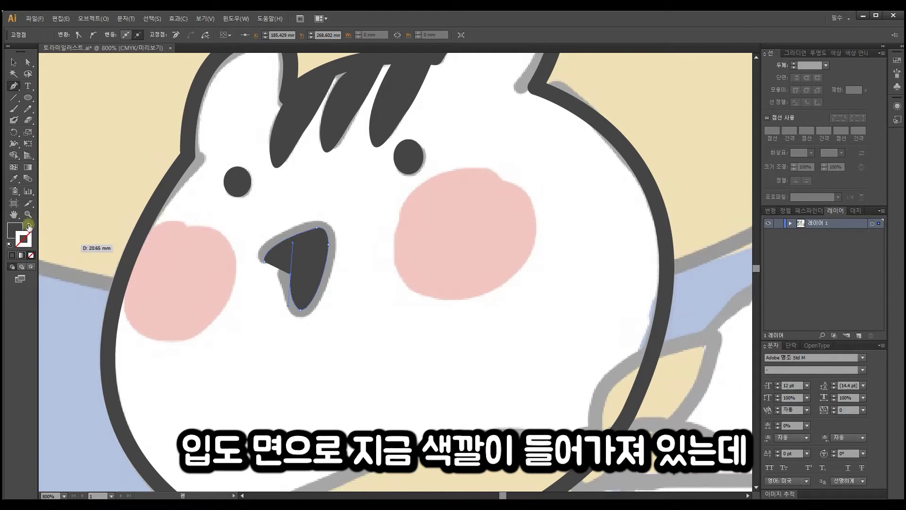
drag(140, 270, 141, 268)
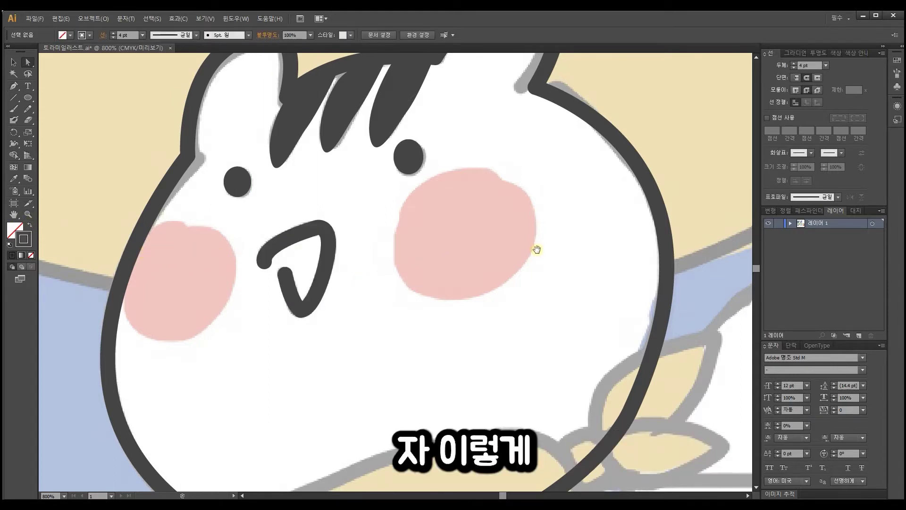
drag(537, 249, 486, 338)
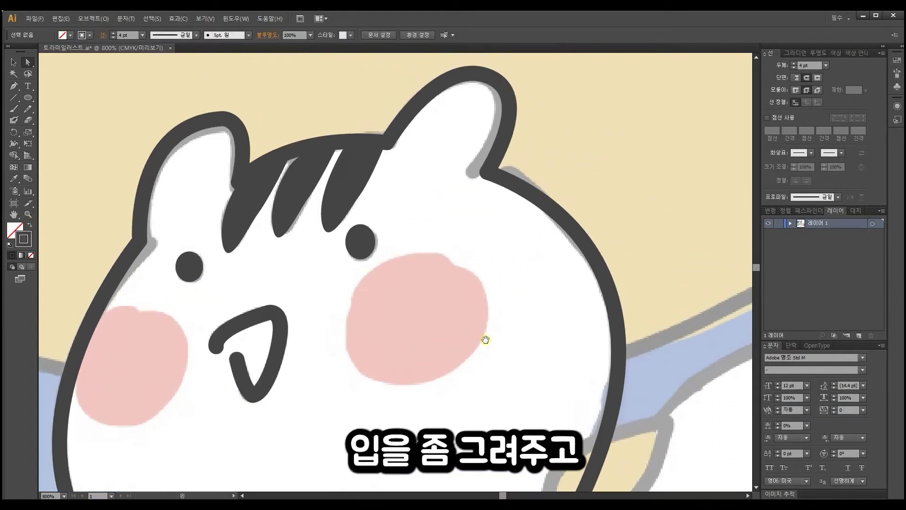
drag(341, 354, 391, 285)
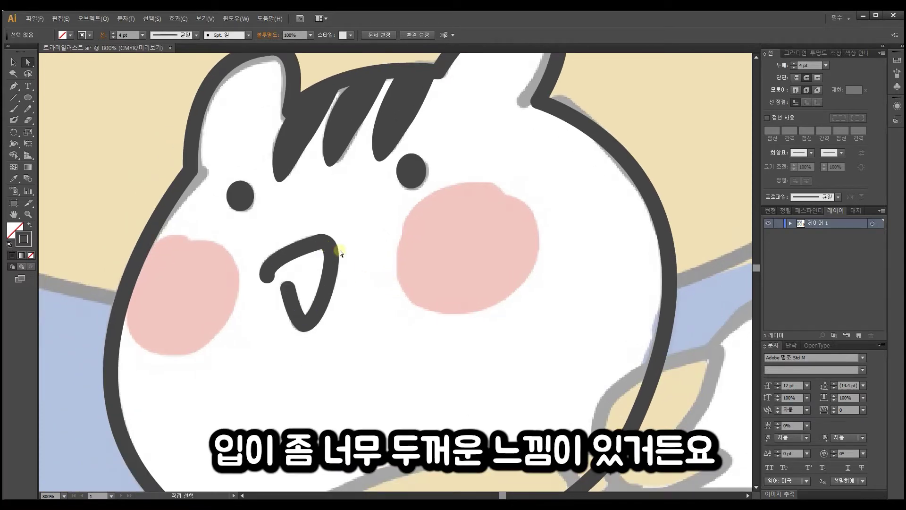
Step: Set the mouth path's stroke weight to 3 pt and deselect it
click(324, 242)
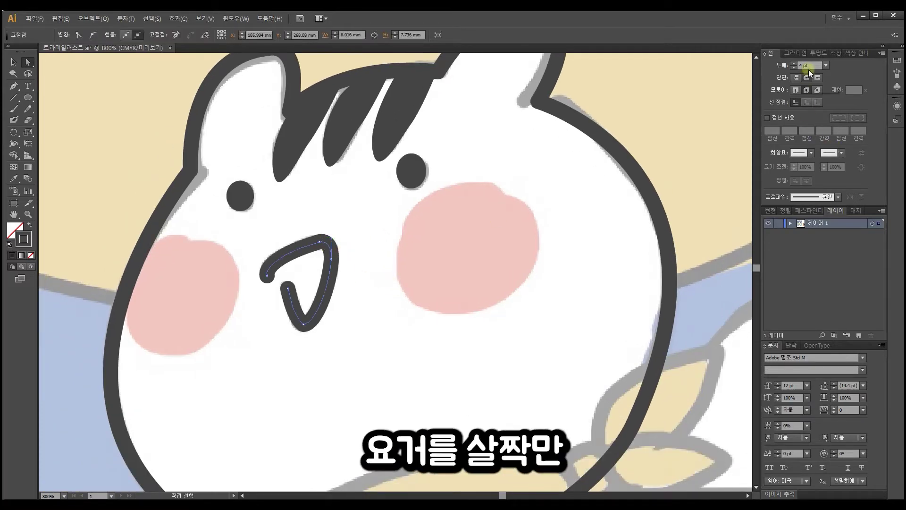
click(825, 65)
click(837, 124)
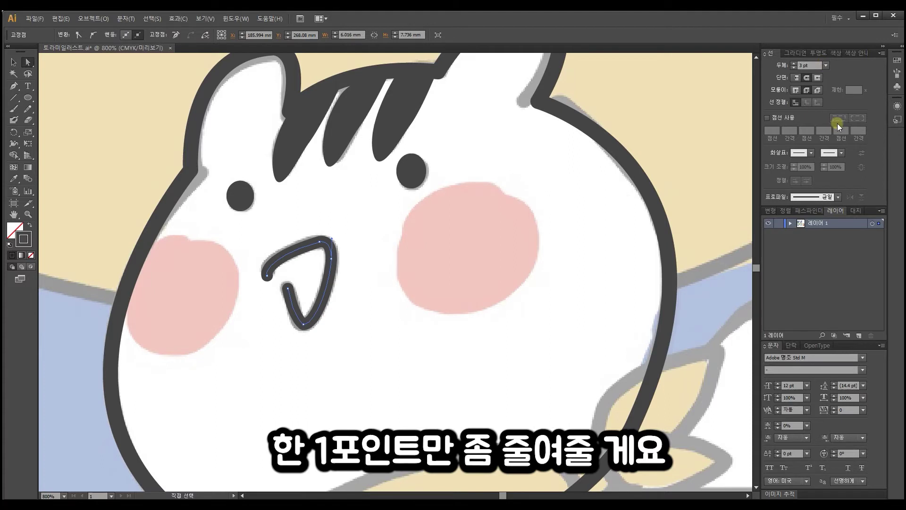
click(384, 248)
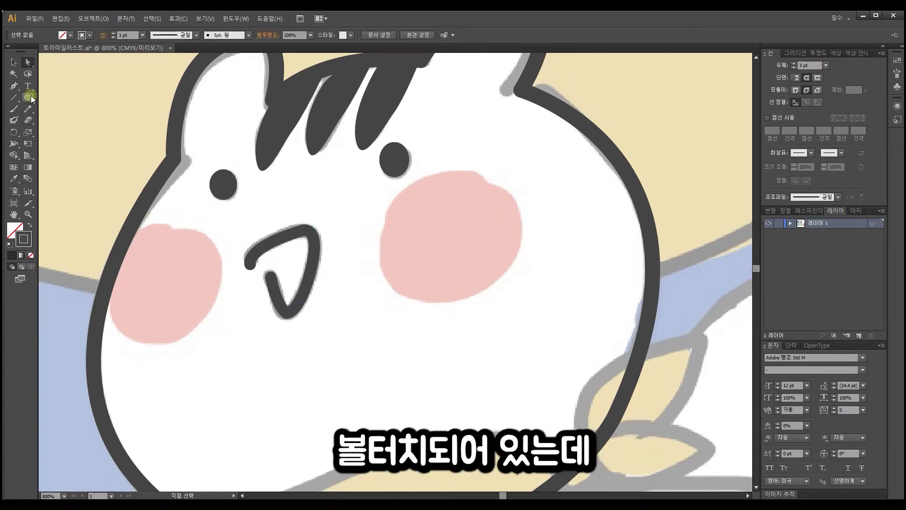
Step: Paint a solid shape over each cheek with the Blob Brush, the right one about 13 by 13 mm
click(14, 120)
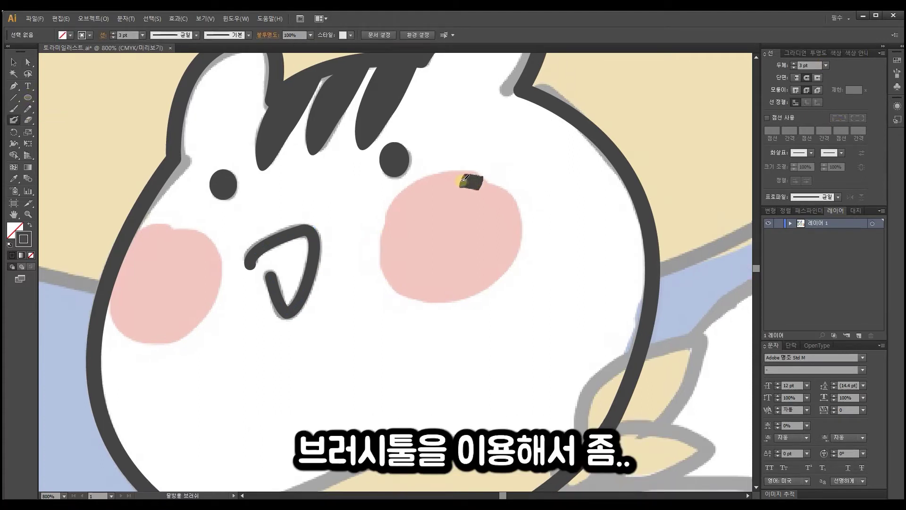
mouse_move(469, 177)
mouse_down()
mouse_move(424, 182)
mouse_move(393, 207)
mouse_move(385, 270)
mouse_move(512, 269)
mouse_up()
mouse_move(519, 231)
mouse_down()
mouse_move(502, 193)
mouse_move(467, 181)
mouse_up()
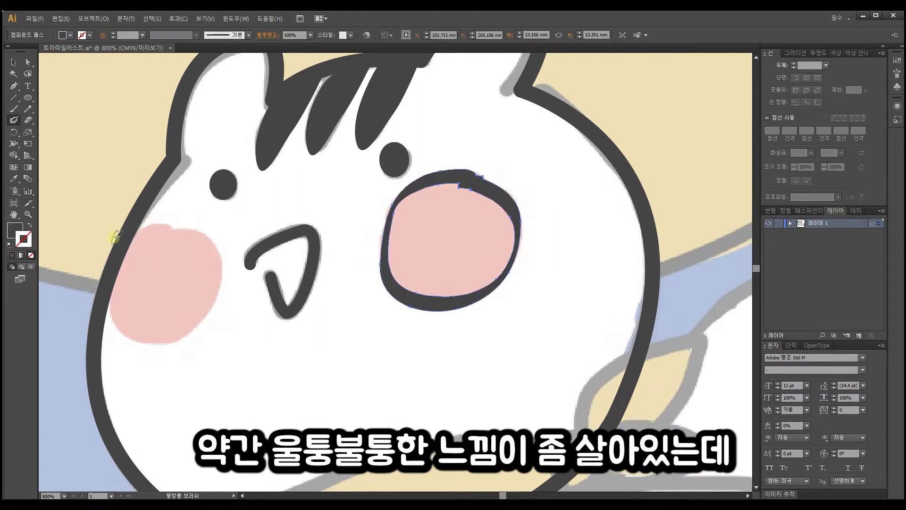
mouse_move(154, 233)
mouse_down()
mouse_move(210, 247)
mouse_move(219, 291)
mouse_up()
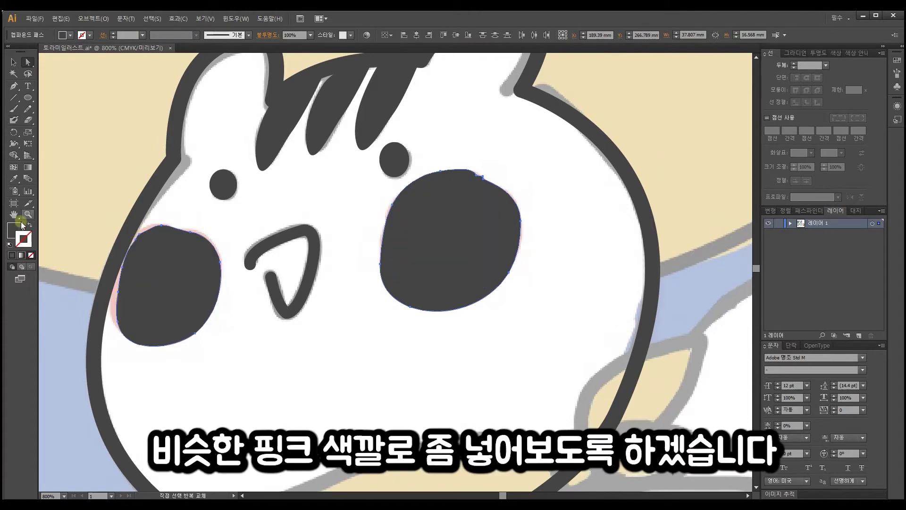
Step: Recolor both cheek shapes pink with the Eyedropper and deselect them
click(17, 178)
key(space)
drag(272, 156, 320, 425)
drag(378, 146, 318, 406)
drag(353, 206, 359, 401)
drag(377, 213, 387, 472)
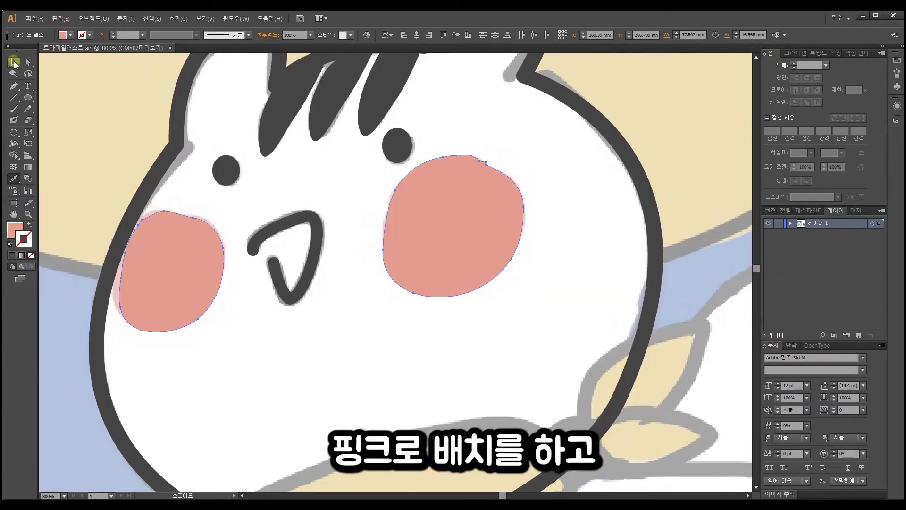
click(353, 211)
Step: Group the head outline, stripes, eyes, mouth and cheeks into one object, and deselect it
drag(353, 211, 418, 214)
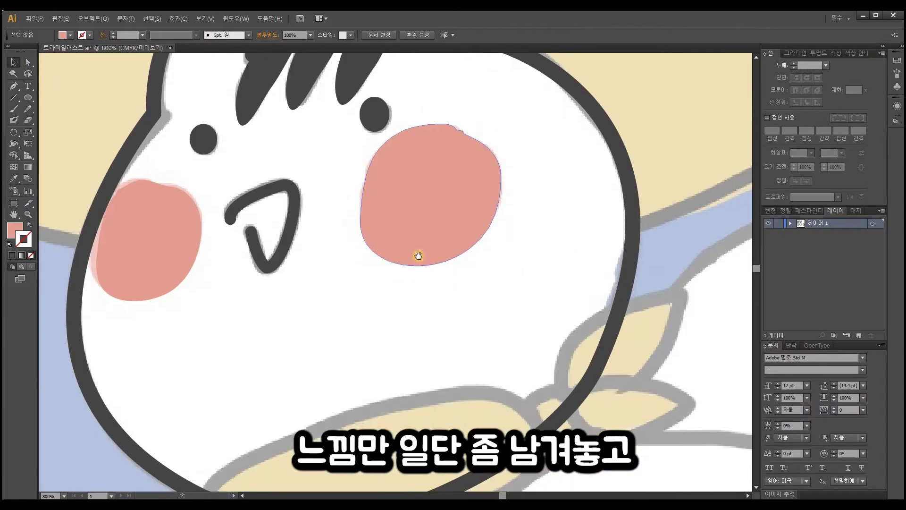
drag(449, 393, 428, 178)
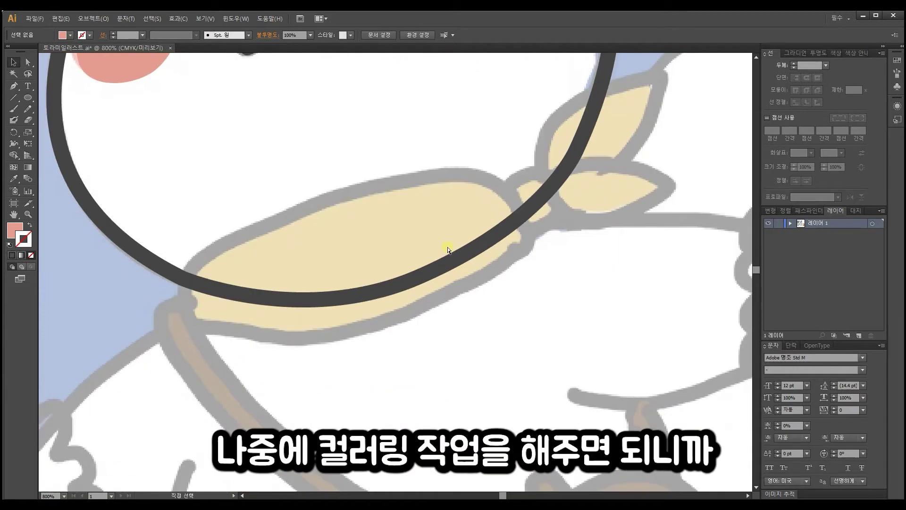
scroll(447, 247, down, 2)
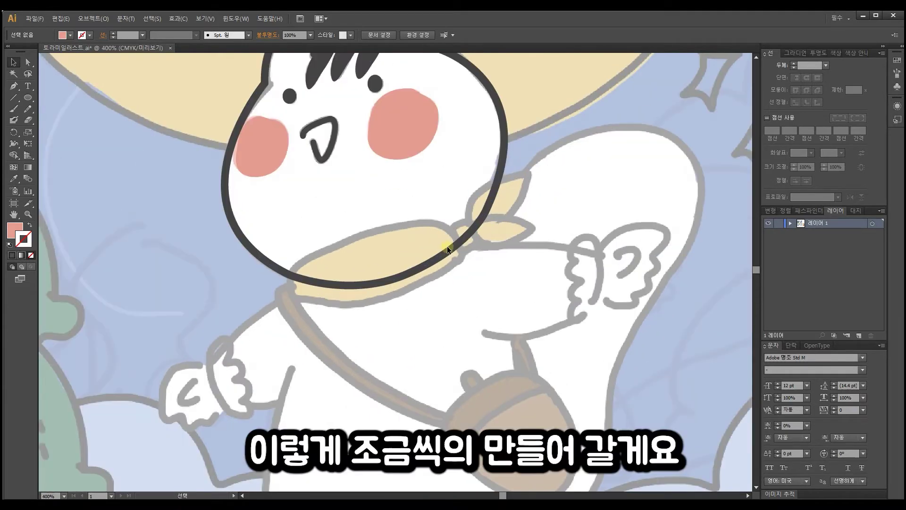
drag(450, 231, 405, 313)
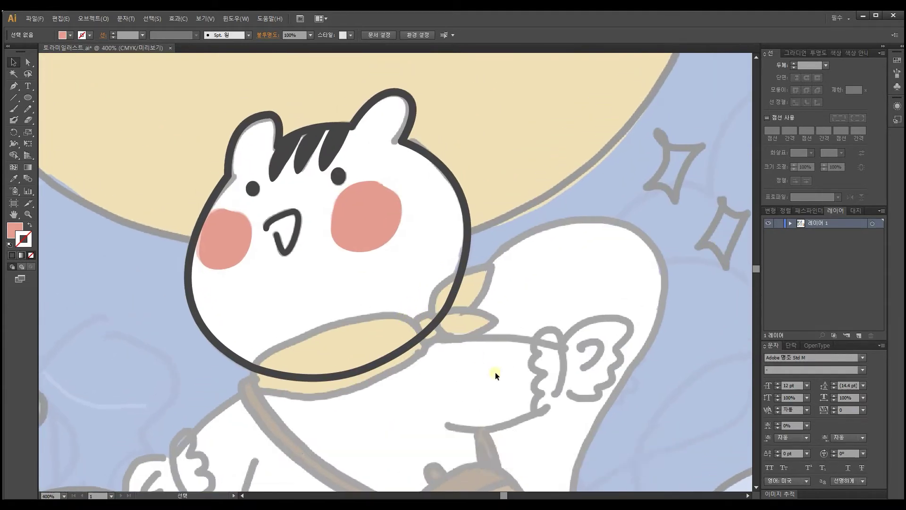
drag(495, 372, 158, 83)
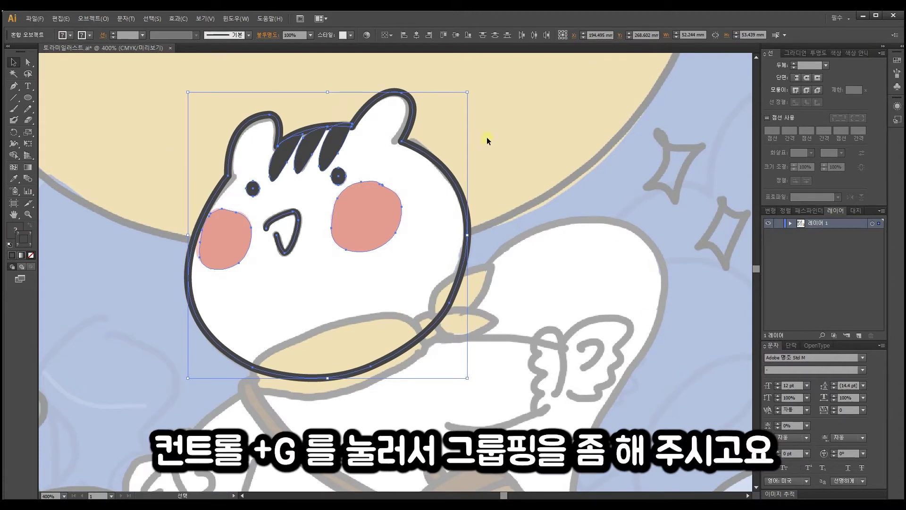
key(ctrl+g)
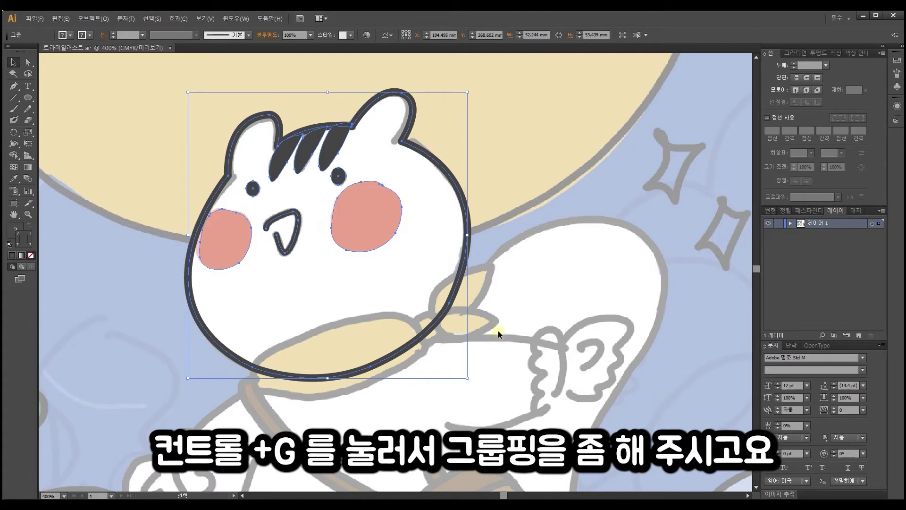
click(517, 315)
Step: Adjust the anchor point on the head outline's left edge and select the whole head group
drag(506, 373, 482, 165)
drag(475, 207, 462, 311)
drag(445, 240, 444, 317)
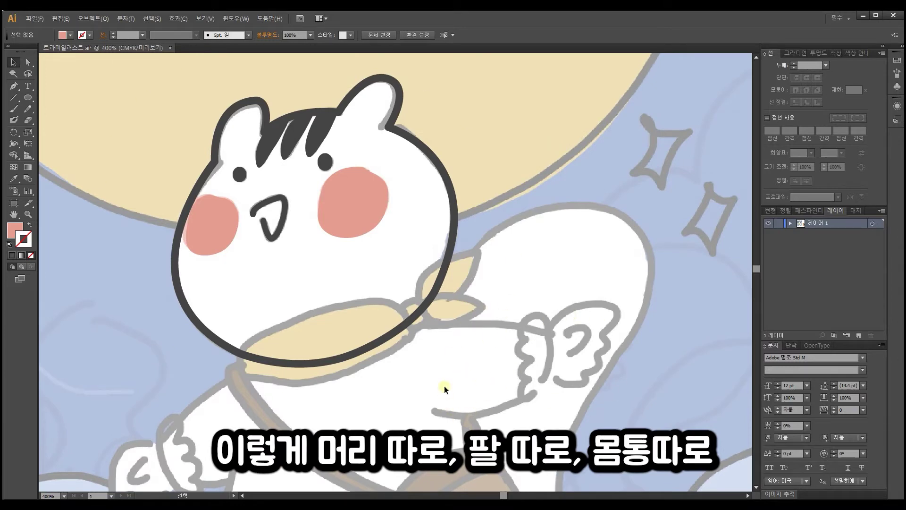
click(215, 164)
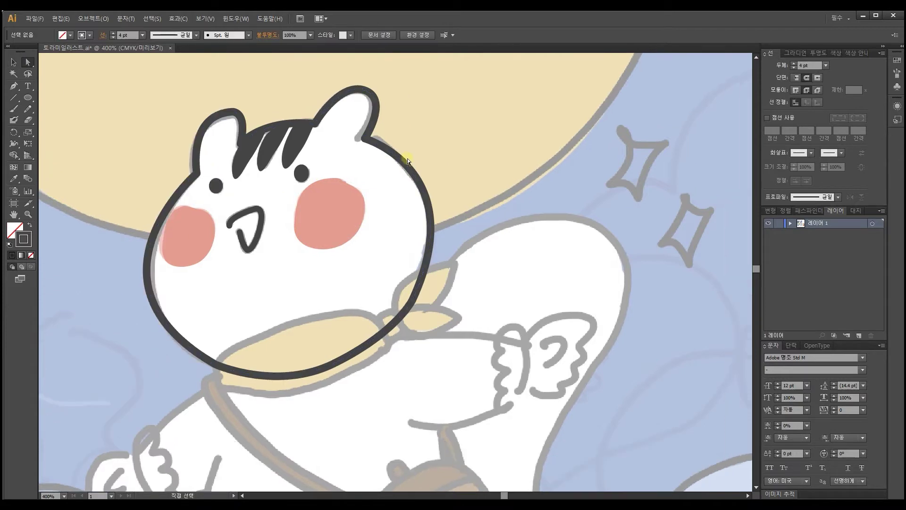
click(14, 63)
click(386, 163)
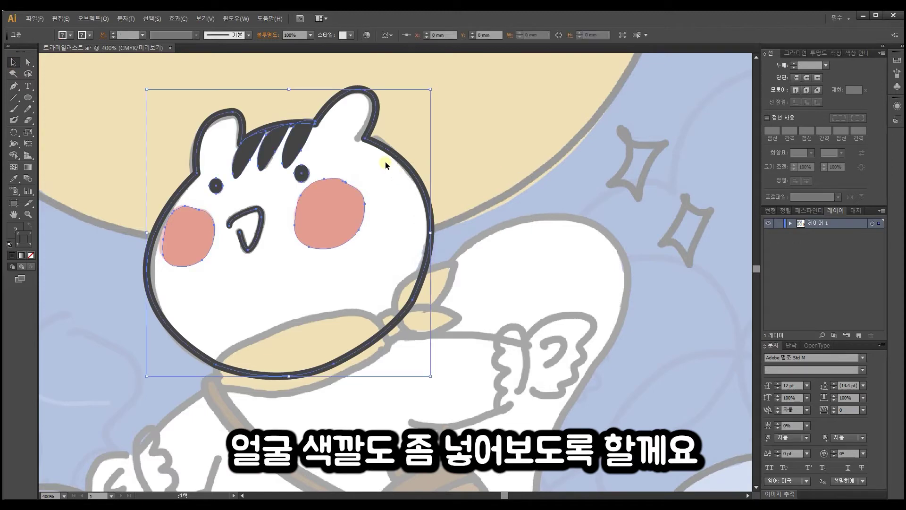
Step: Isolate the head group and move the outline's left anchor point slightly inward
key(a)
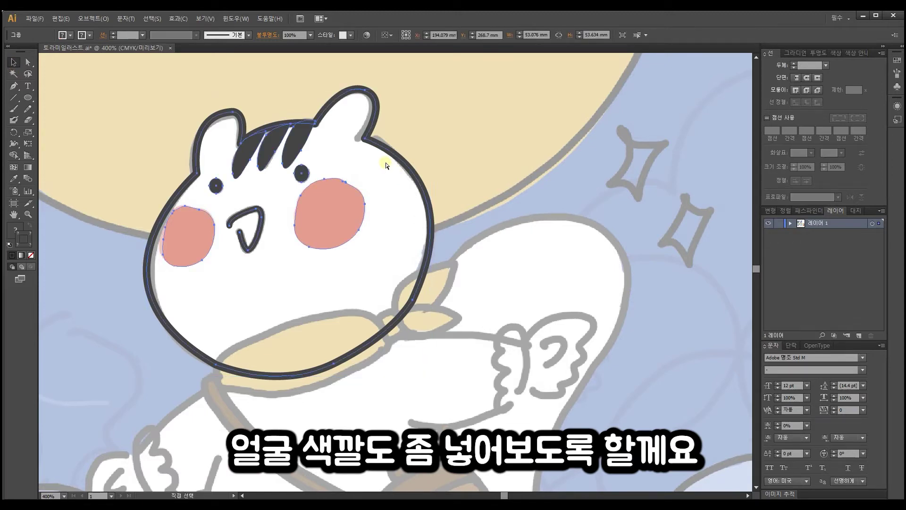
key(v)
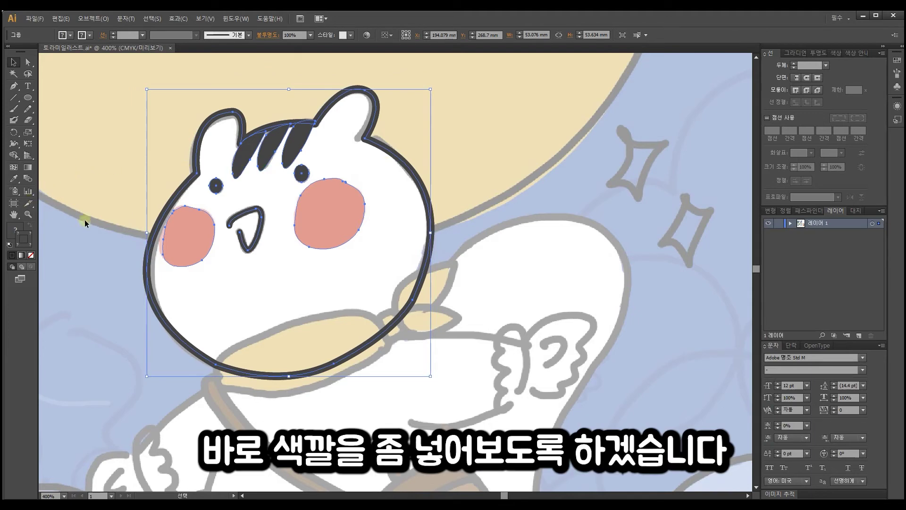
double_click(300, 247)
click(29, 66)
click(146, 271)
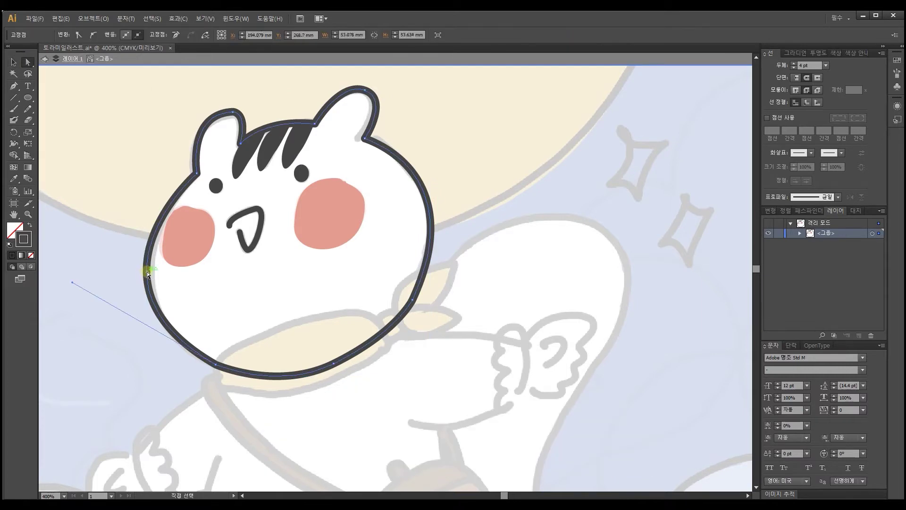
Step: Paste a copy of the head outline in front and swap the copy's stroke for a fill
key(v)
key(a)
key(ctrl+f)
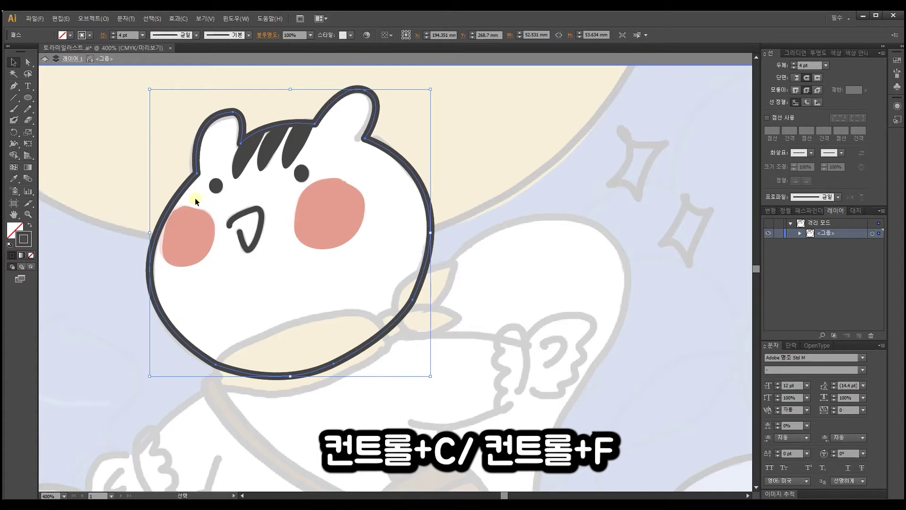
click(29, 225)
Step: Set the face shape's fill to light gray #e5e5e5
click(10, 231)
double_click(12, 232)
drag(523, 243, 444, 234)
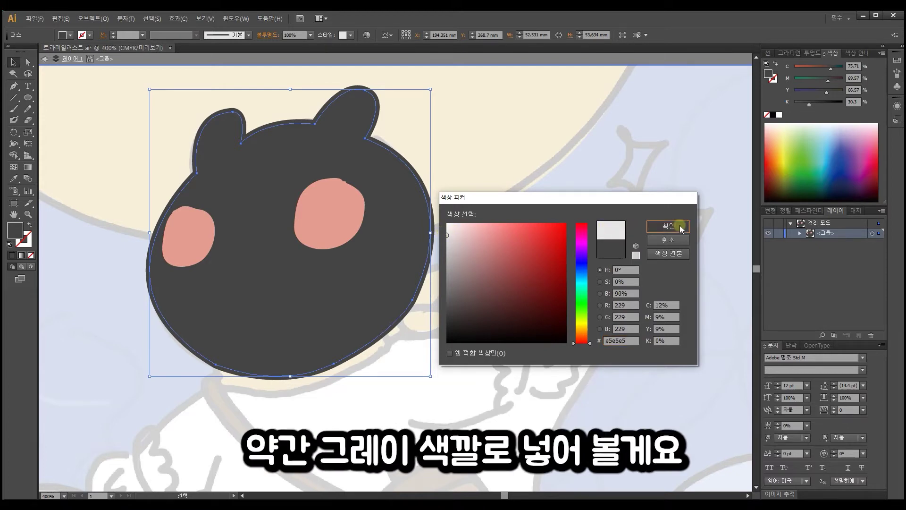
click(680, 225)
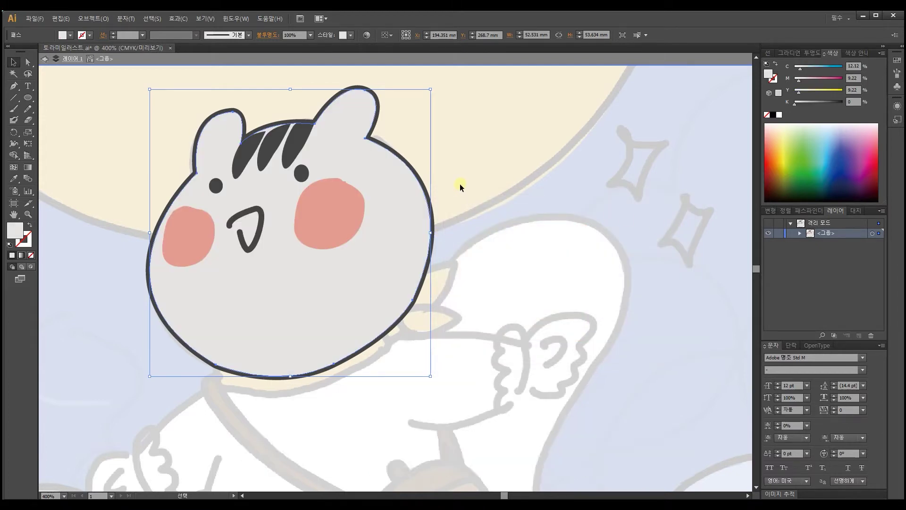
Step: Leave group isolation and set the face shape's fill to white #ffffff
double_click(486, 254)
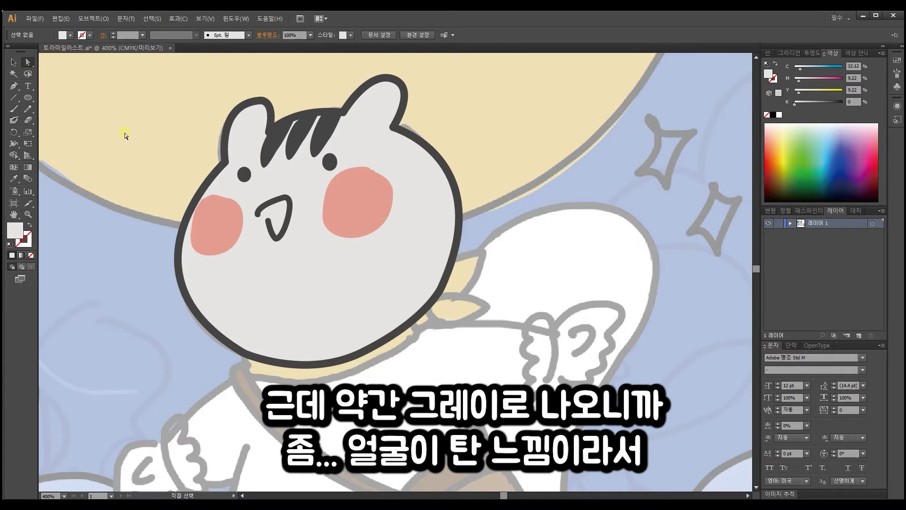
click(198, 264)
double_click(15, 231)
drag(477, 245, 439, 214)
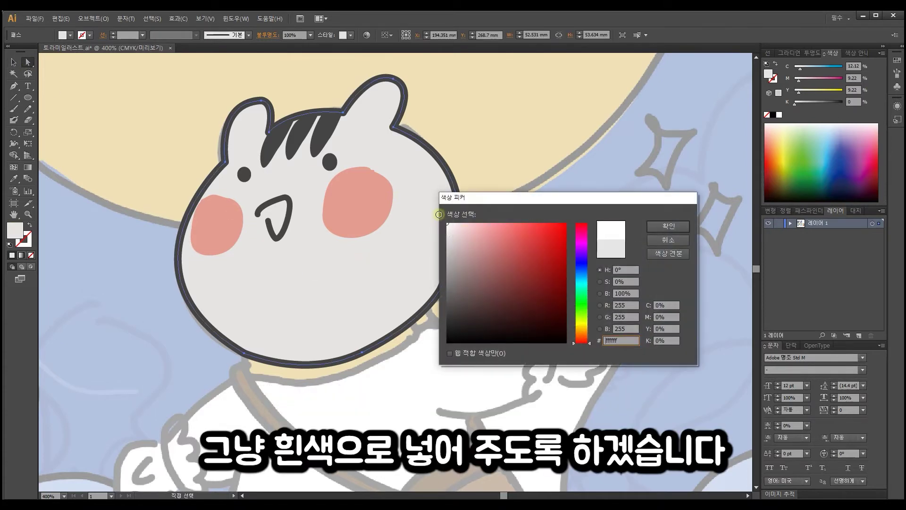
click(669, 226)
Step: Try moving the whole head group up and to the right, undoing each move
key(v)
drag(309, 259, 463, 202)
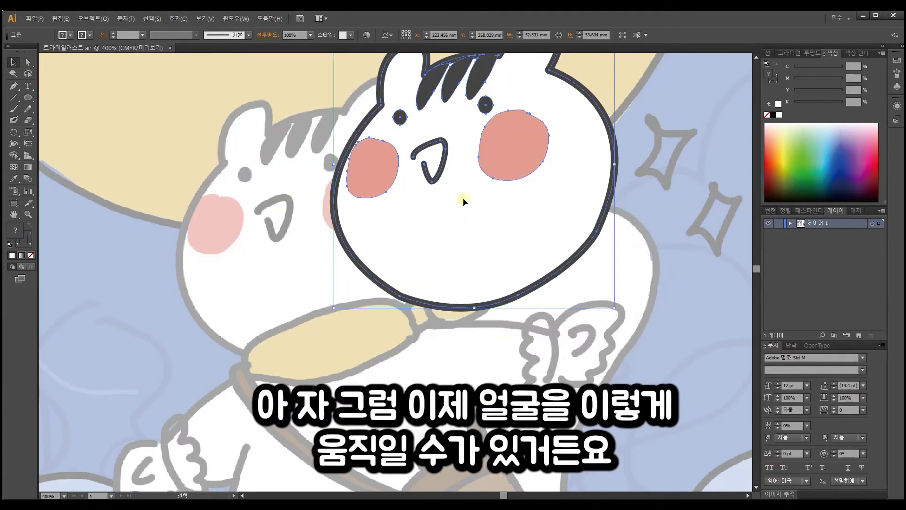
key(ctrl+z)
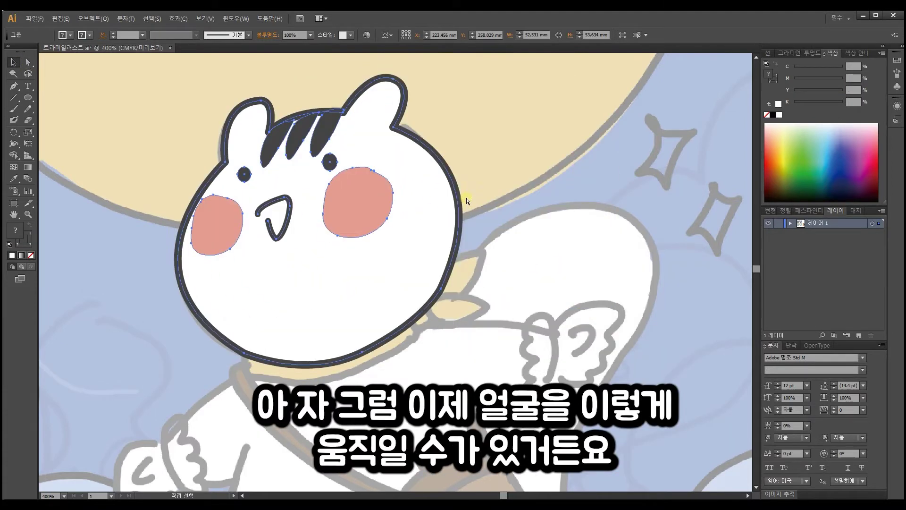
drag(369, 286, 444, 228)
key(ctrl+z)
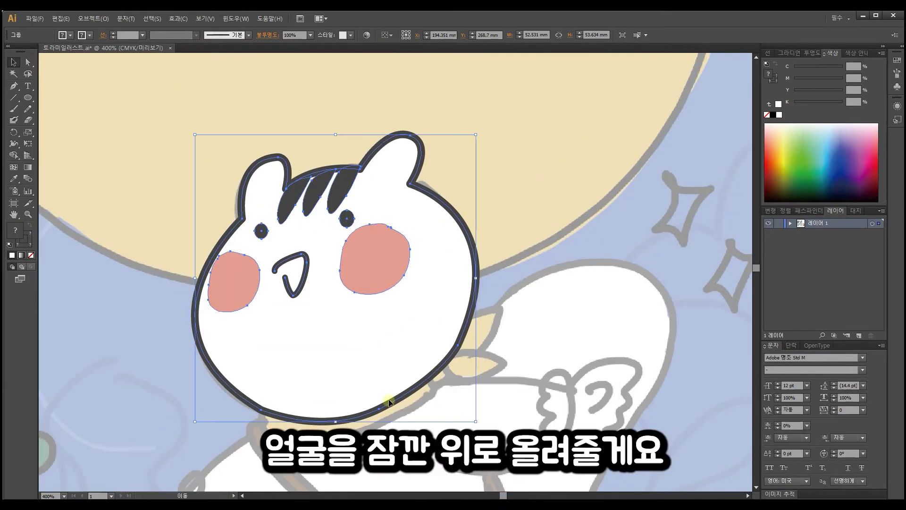
Step: Move the head group straight up about 30 mm, clear of the sketched scarf, and deselect it
drag(395, 403, 394, 240)
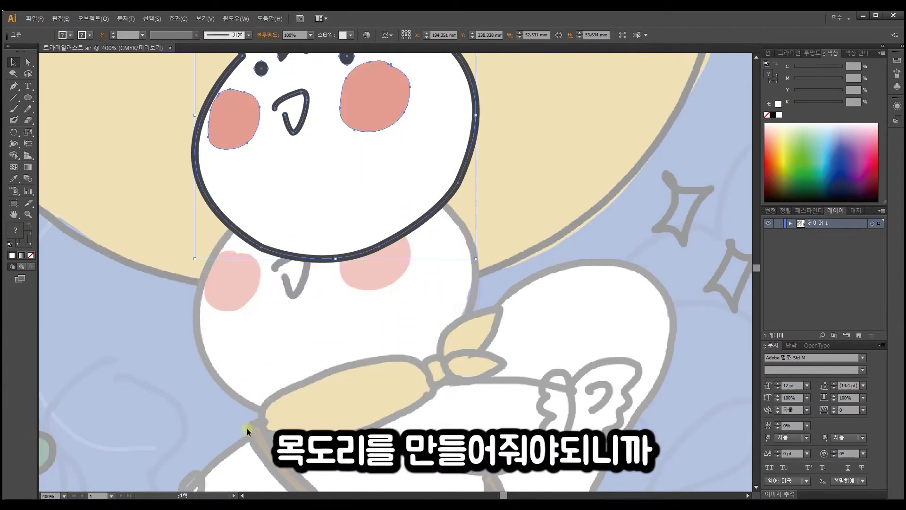
drag(510, 377, 506, 263)
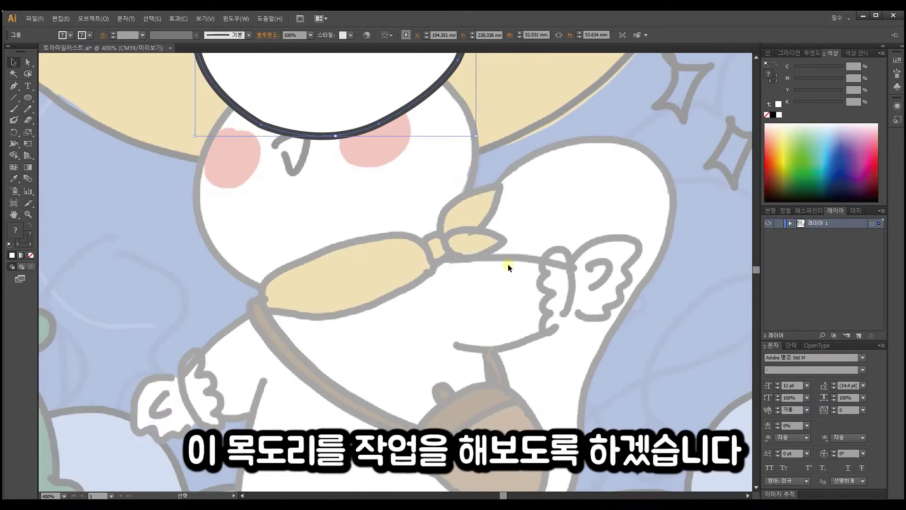
scroll(508, 265, up, 1)
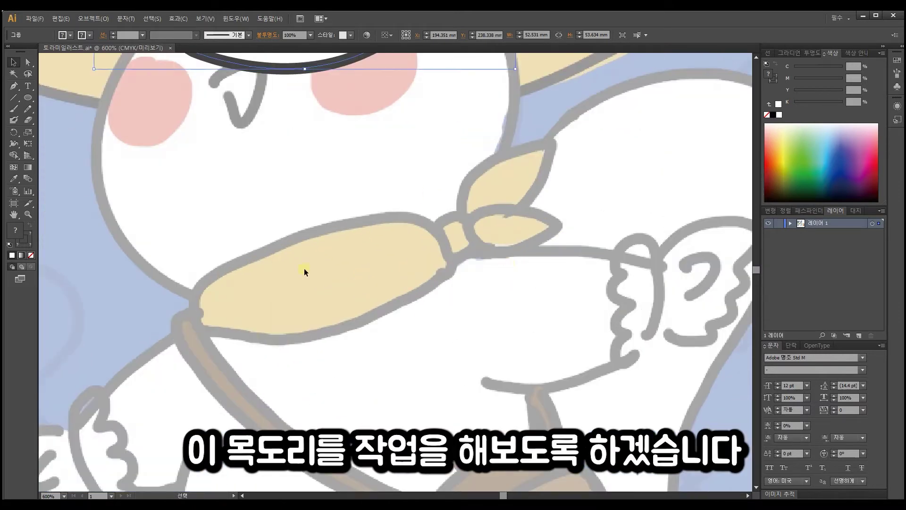
key(p)
key(ctrl+shift+a)
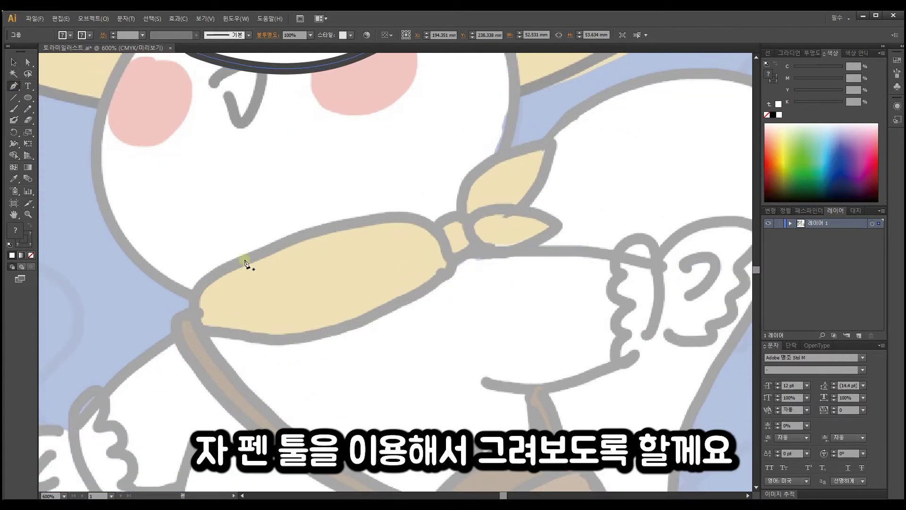
Step: Trace the scarf's wide neck band as a closed, white-filled shape with the Pen tool
click(194, 309)
drag(206, 277, 239, 257)
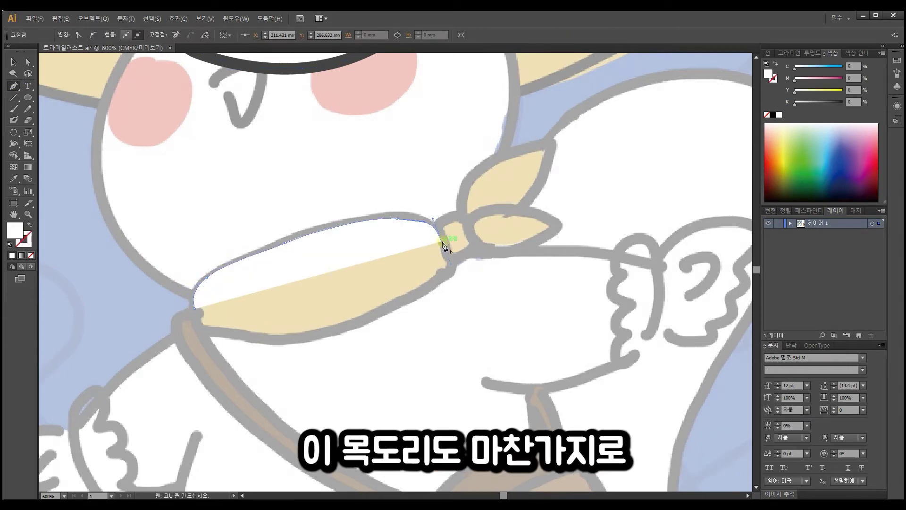
click(448, 259)
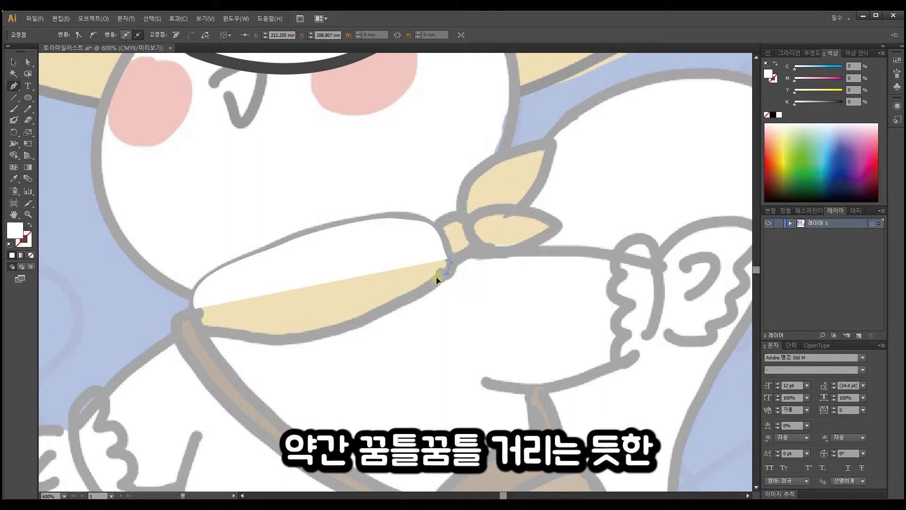
drag(437, 276, 437, 277)
click(443, 276)
drag(311, 336, 190, 321)
click(311, 336)
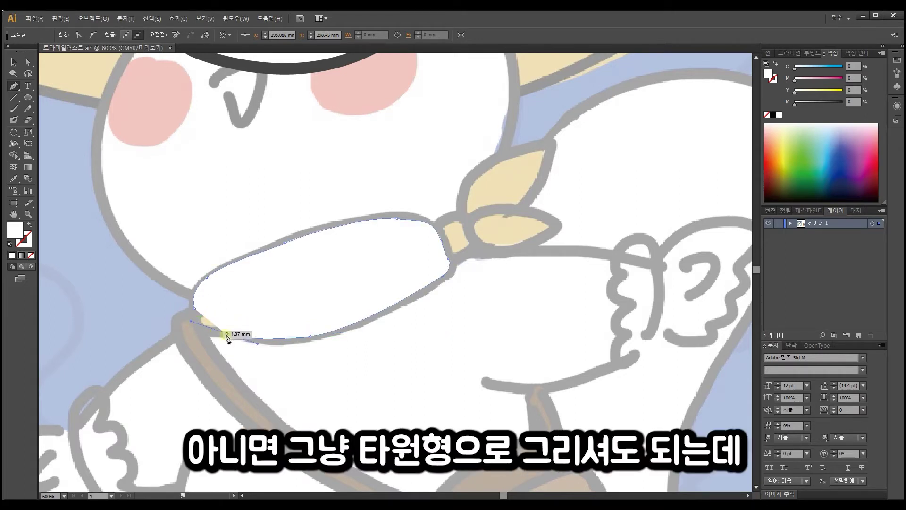
click(225, 336)
drag(201, 284, 202, 283)
drag(456, 227, 462, 274)
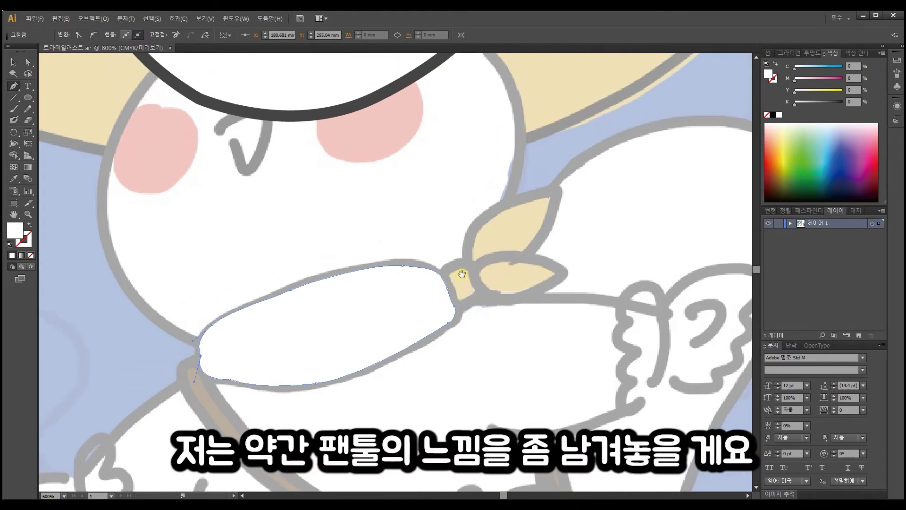
Step: Apply the head's dark grey 4 pt outline style with no fill to the traced neck band, then deselect it
click(15, 178)
click(355, 117)
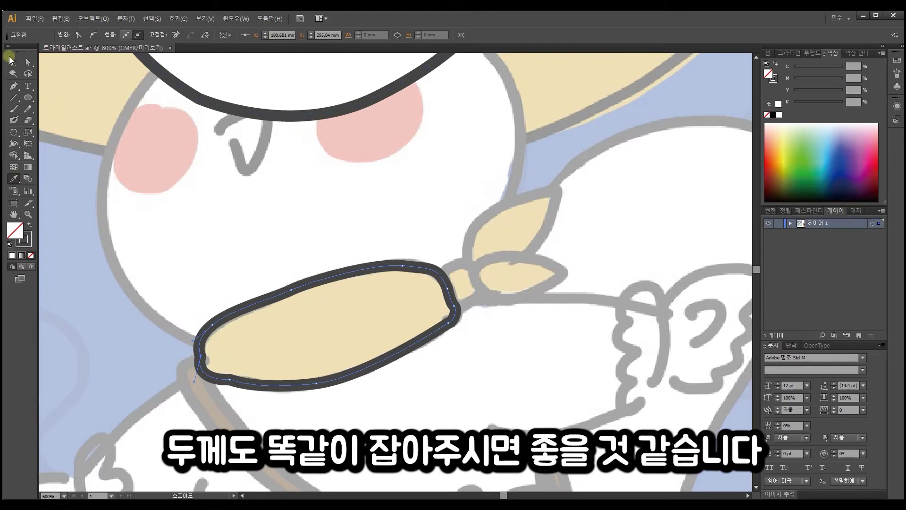
click(12, 63)
click(255, 297)
drag(377, 349, 355, 343)
Step: Copy the neck band outline and paste the duplicate in front at the same position
click(352, 267)
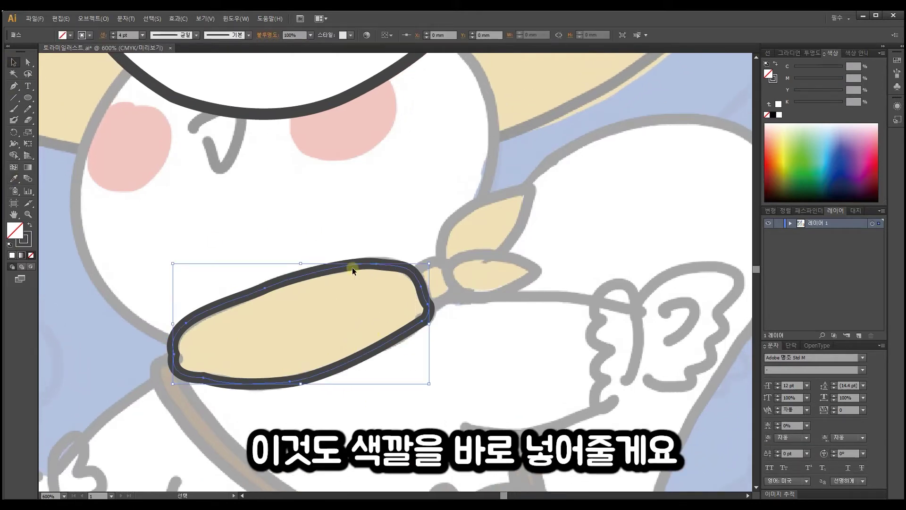
click(370, 234)
key(a)
click(387, 267)
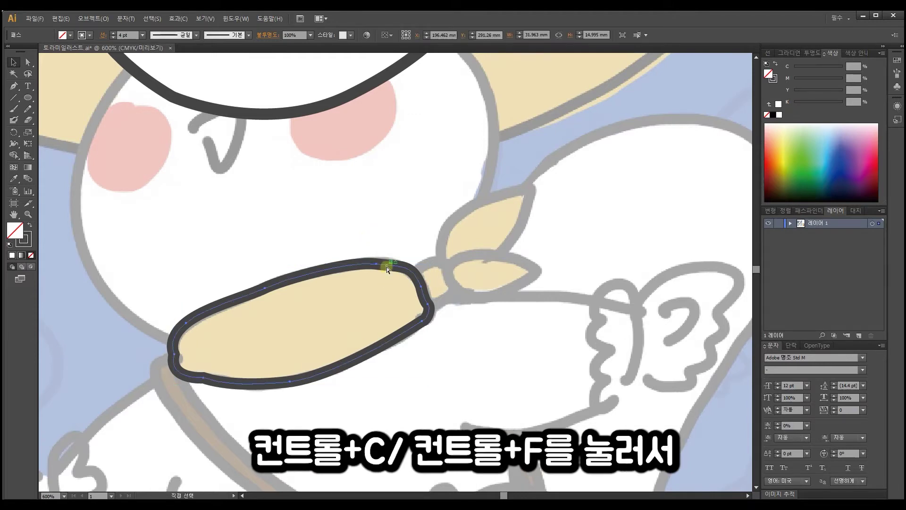
key(v)
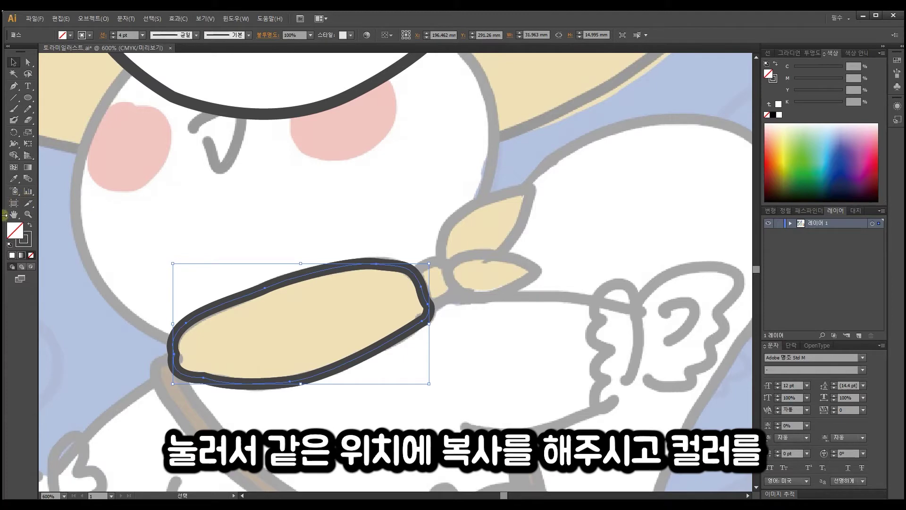
Step: Give the duplicated neck band a golden yellow fill (C 2.75, M 32.94, Y 89.8, K 0) without a stroke
click(13, 179)
click(508, 212)
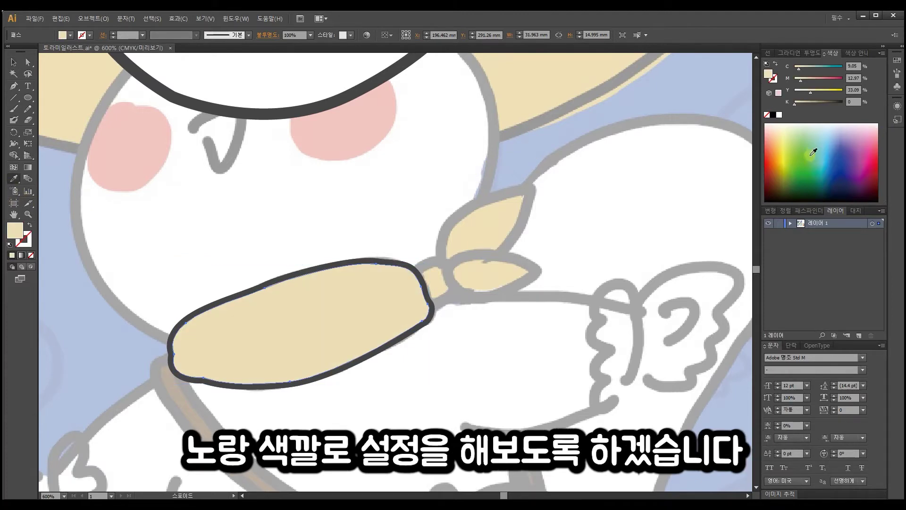
drag(787, 152, 781, 157)
key(v)
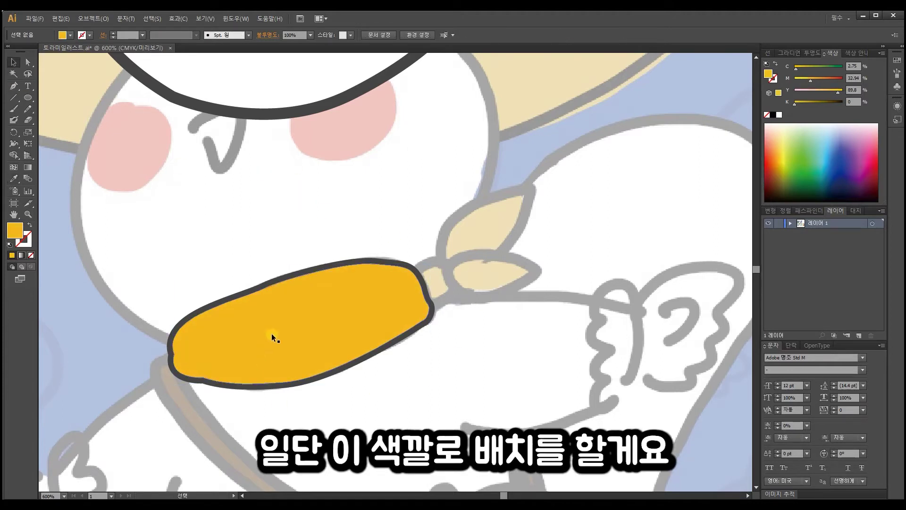
Step: Arrange the neck band's yellow fill behind its outline and group the two shapes
key(ctrl+shift+[)
key(ctrl+])
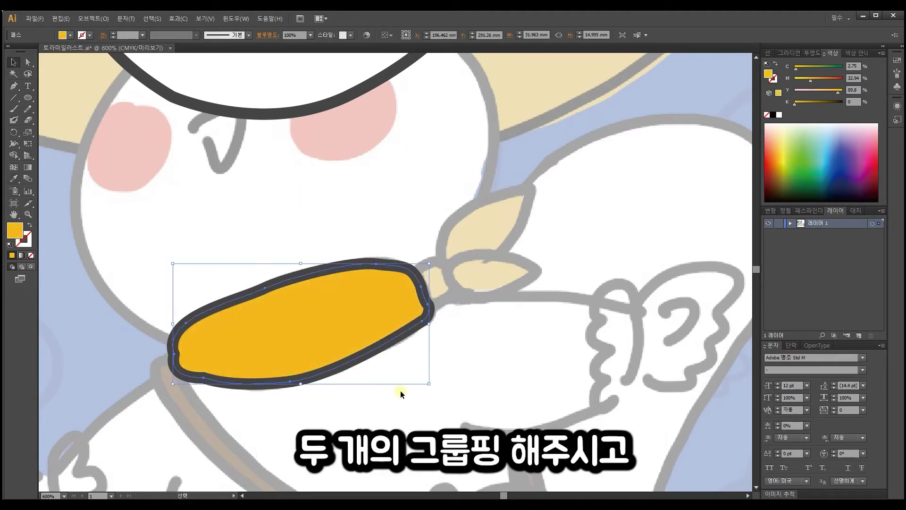
drag(402, 395, 316, 223)
key(ctrl+g)
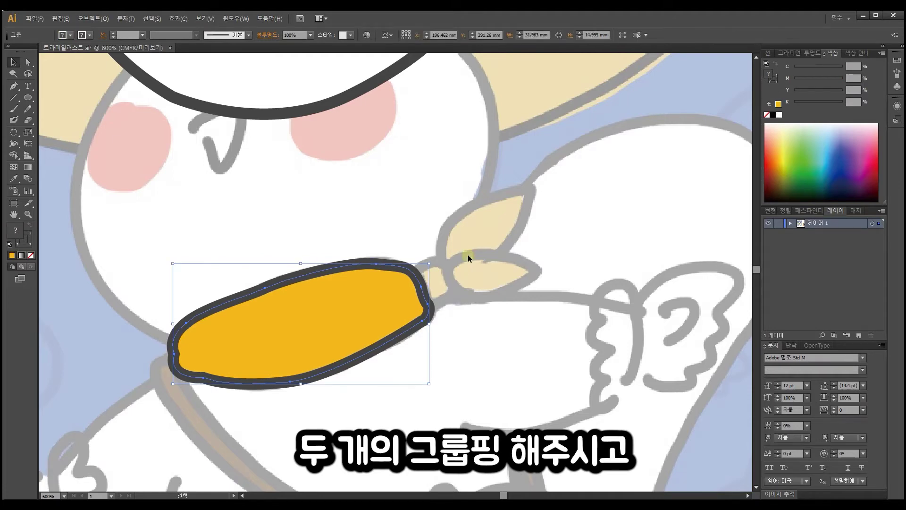
click(469, 241)
Step: Trace the scarf knot beside the neck band as a closed Pen shape about 4.9 mm wide and 5.4 mm high
drag(469, 241, 351, 225)
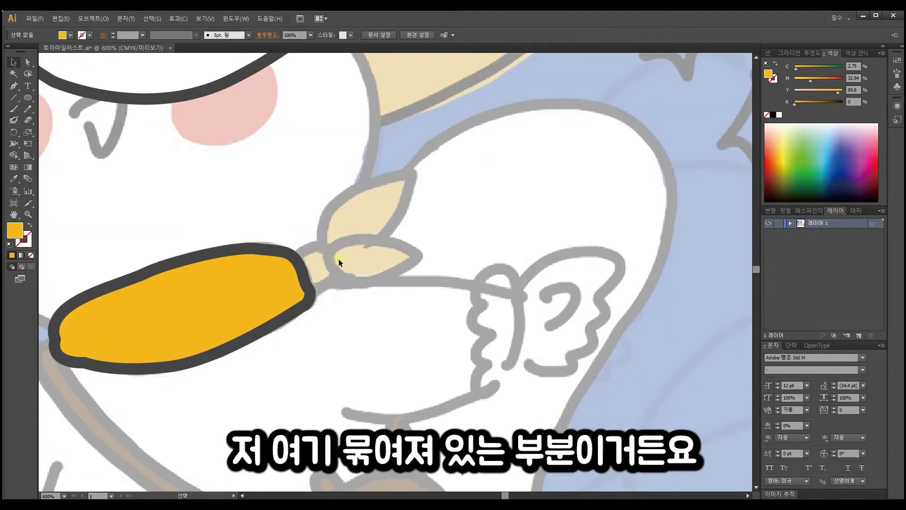
click(14, 86)
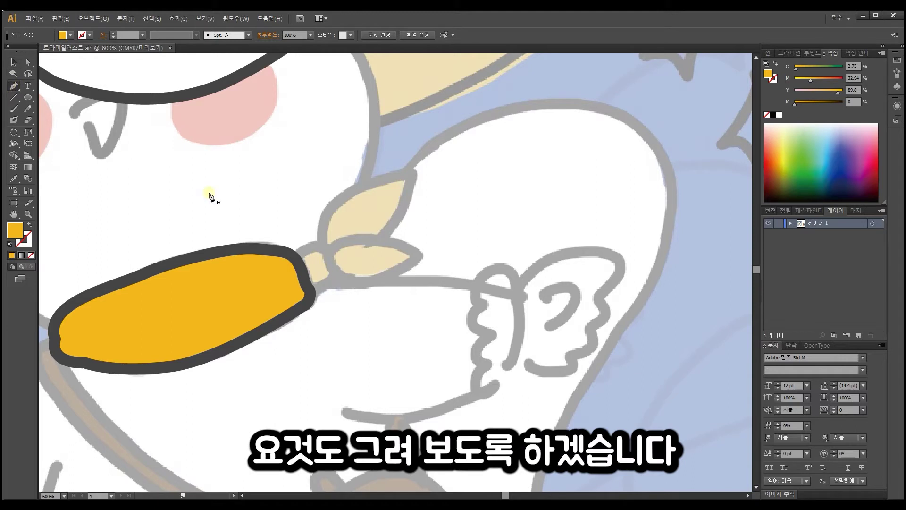
click(296, 259)
mouse_move(326, 260)
mouse_down()
mouse_move(335, 285)
mouse_move(305, 284)
mouse_move(292, 236)
mouse_up()
alt+click(310, 288)
Step: Apply the head's dark 4 pt outline style without fill to the scarf knot, then deselect it
click(14, 62)
click(17, 182)
click(162, 92)
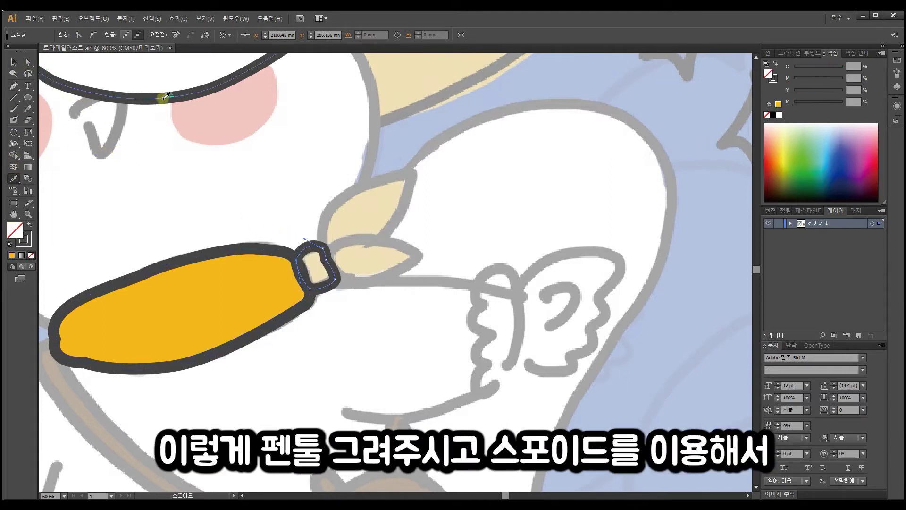
key(v)
click(225, 163)
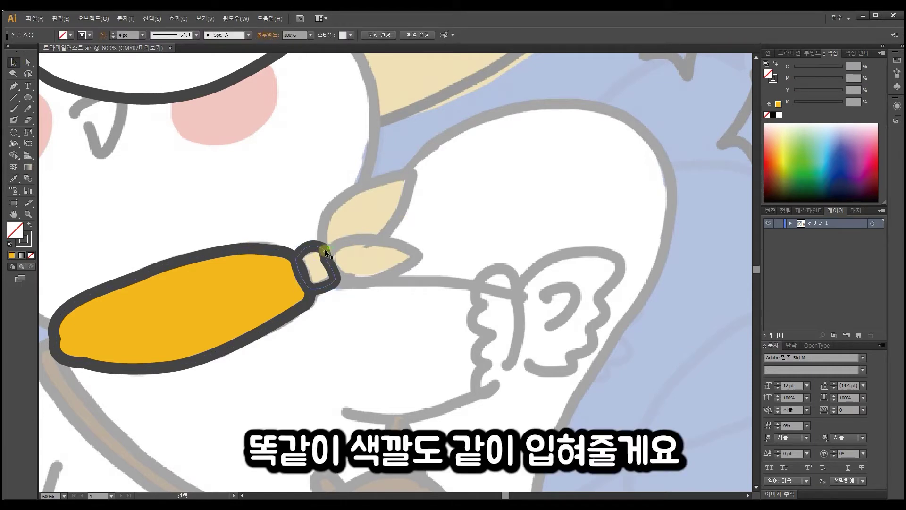
Step: Duplicate the knot outline in place and give the copy the neck band's yellow fill
click(325, 249)
key(ctrl+c)
key(ctrl+f)
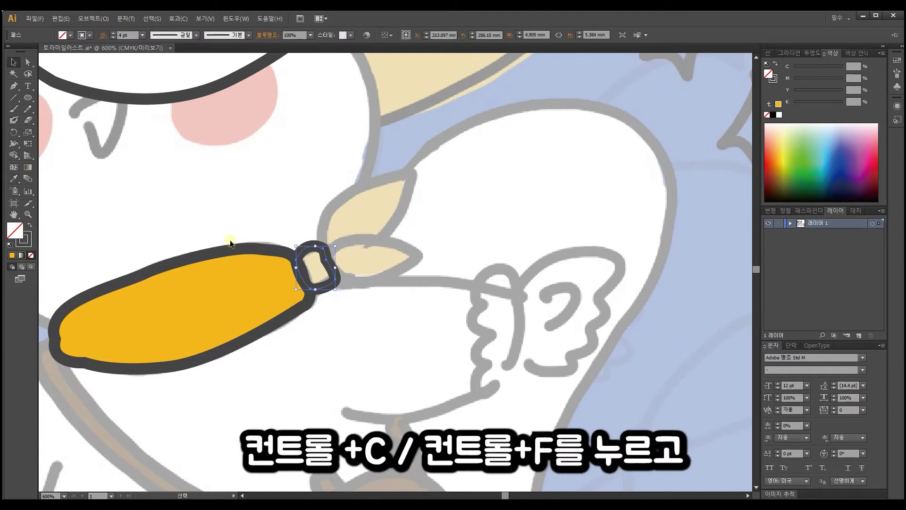
click(13, 179)
click(258, 287)
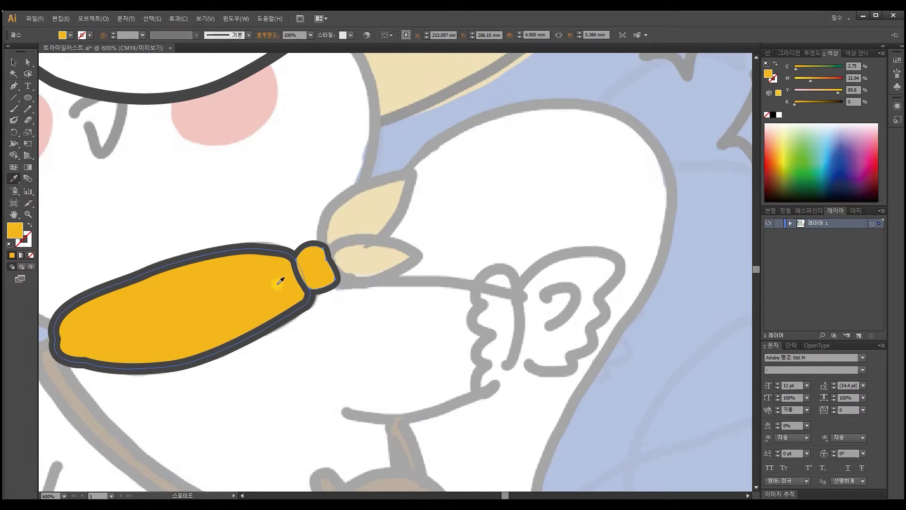
Step: Arrange the knot's yellow fill behind its outline and group both shapes at their original position
click(14, 62)
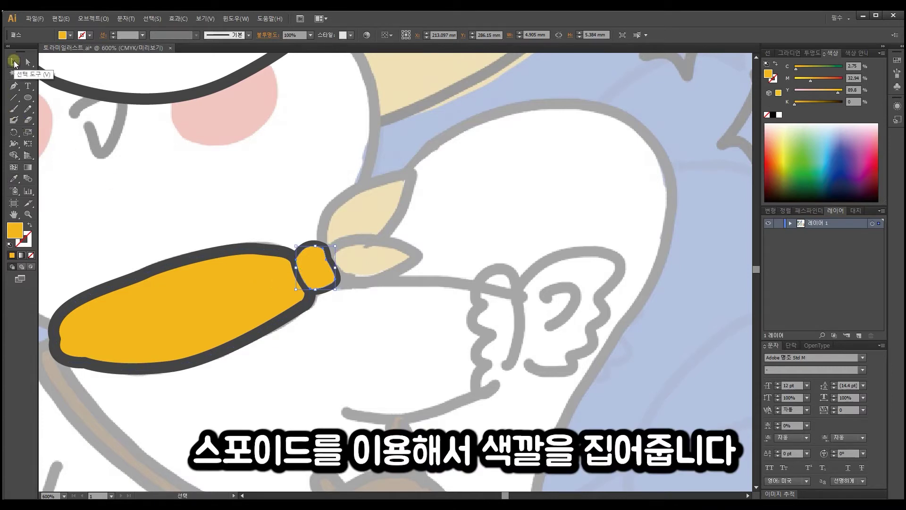
drag(319, 276, 369, 255)
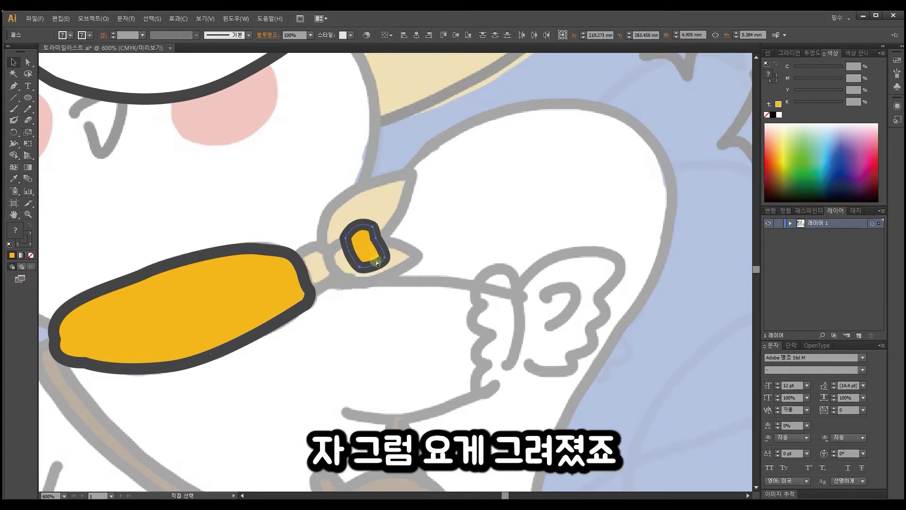
key(ctrl+z)
key(ctrl+g)
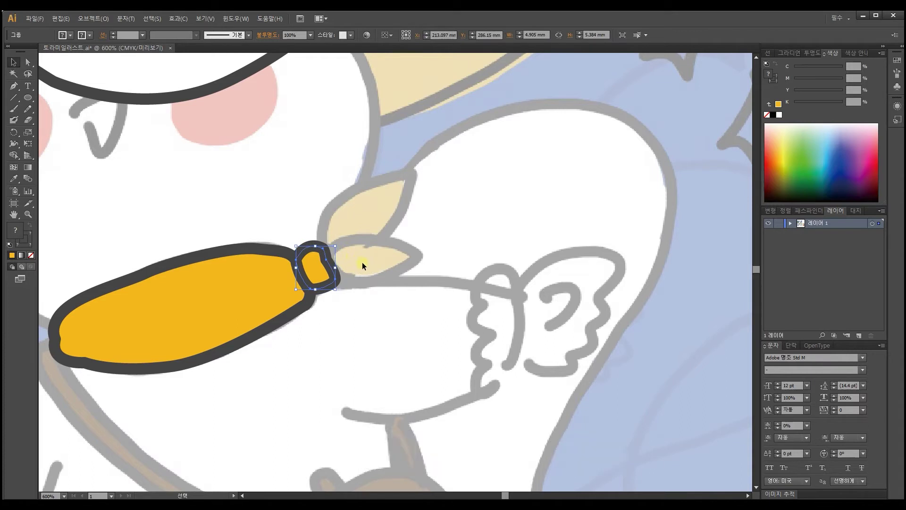
Step: Trace the upper scarf tail as a closed pointed leaf about 11.2 mm wide and 10.8 mm high with the Pen tool
click(14, 85)
click(320, 245)
drag(409, 174, 516, 157)
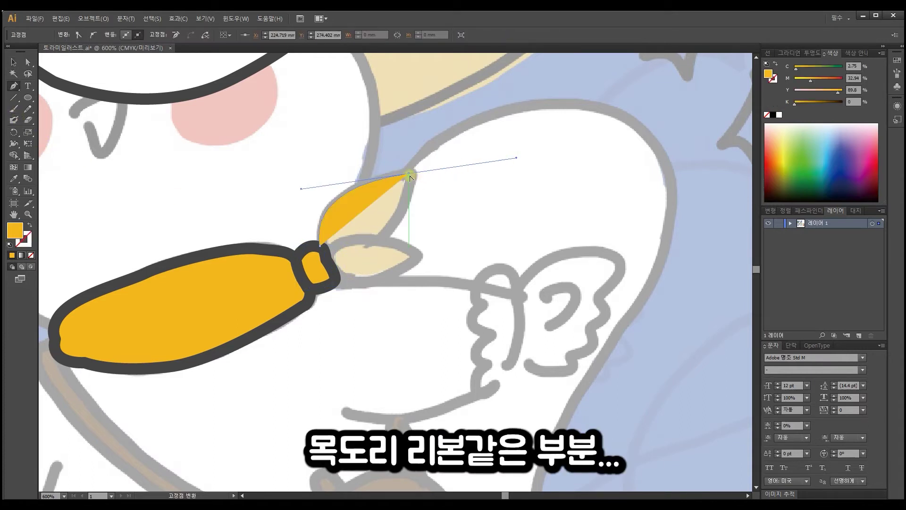
click(409, 175)
drag(330, 259, 248, 275)
drag(320, 245, 318, 233)
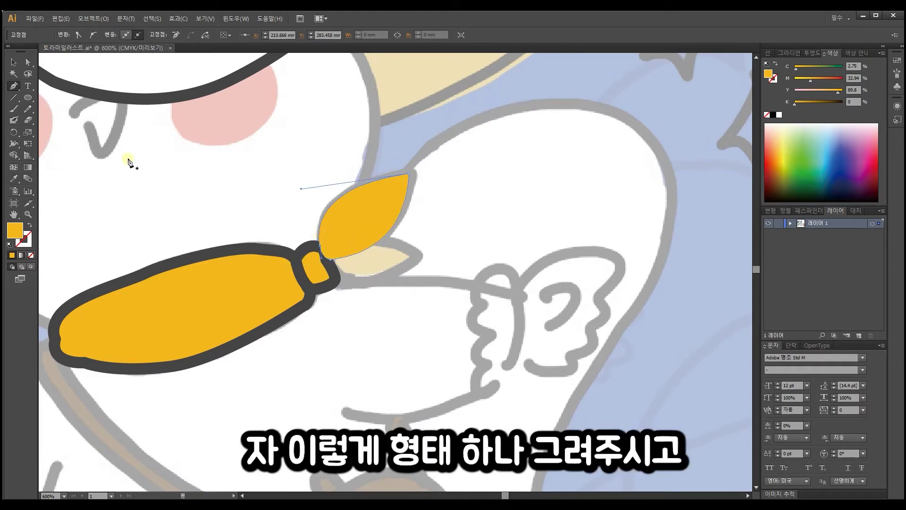
Step: Apply the knot's dark 4 pt outline style without fill to the upper scarf tail
click(14, 61)
click(14, 179)
click(308, 245)
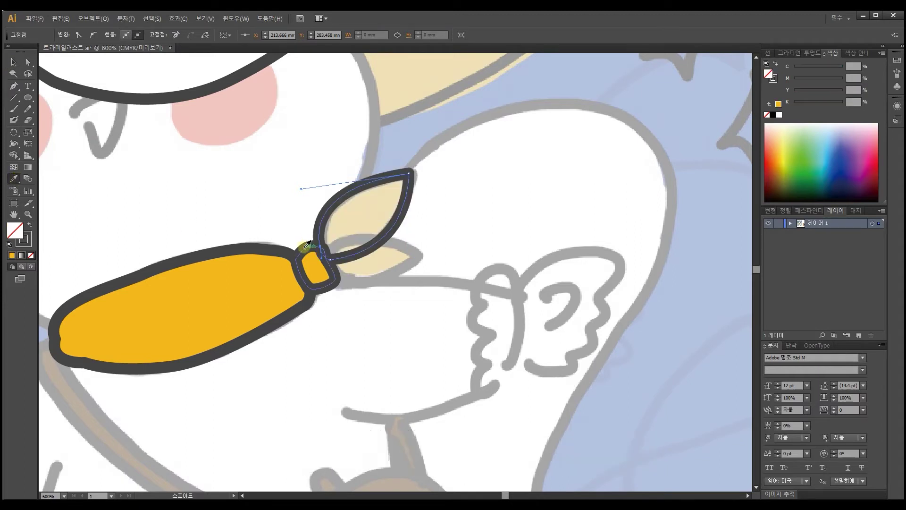
key(v)
Step: Duplicate the upper tail outline in place, trying a shift of the copy and undoing it
click(405, 175)
key(a)
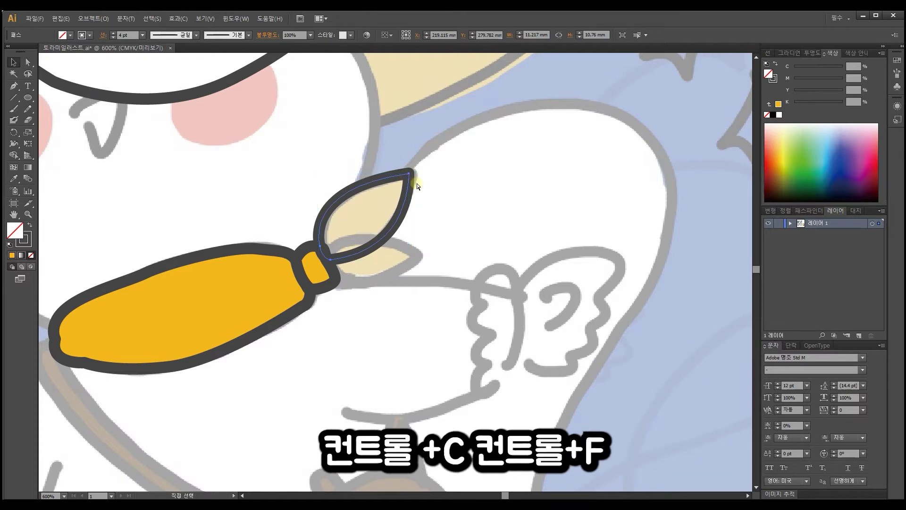
key(ctrl+c)
key(ctrl+f)
key(v)
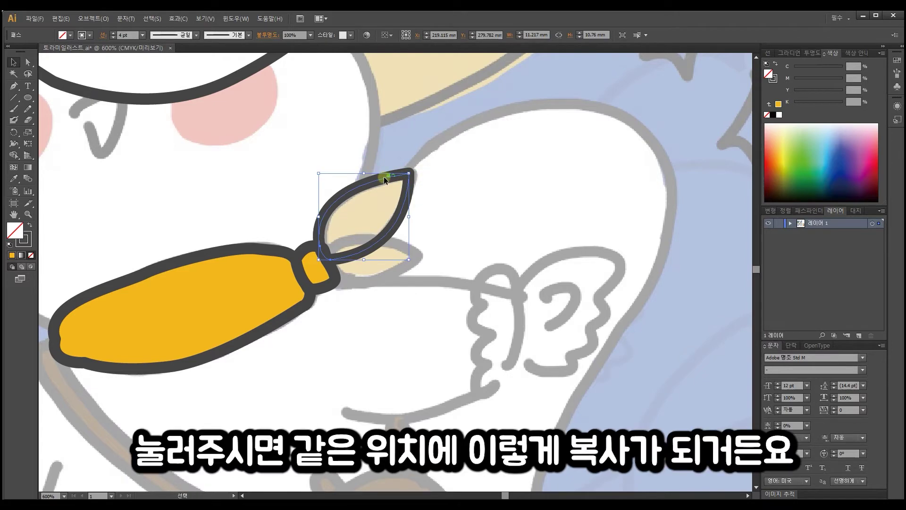
drag(384, 177, 406, 189)
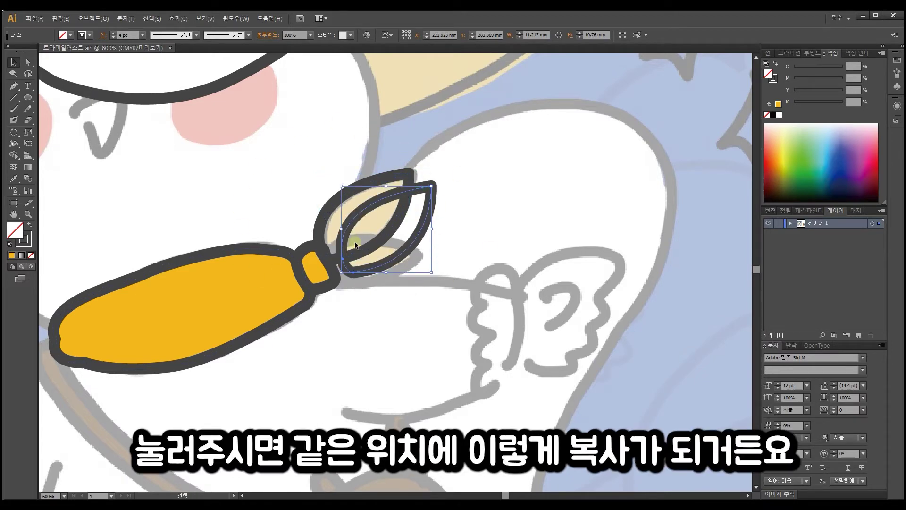
key(ctrl+z)
Step: Fill the upper tail's copy with the neck band's yellow and arrange it behind the outline
click(14, 179)
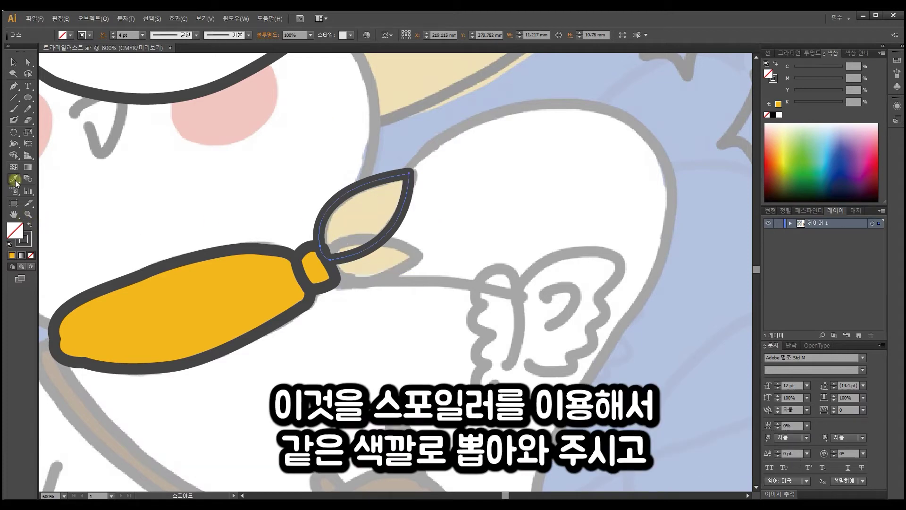
click(222, 283)
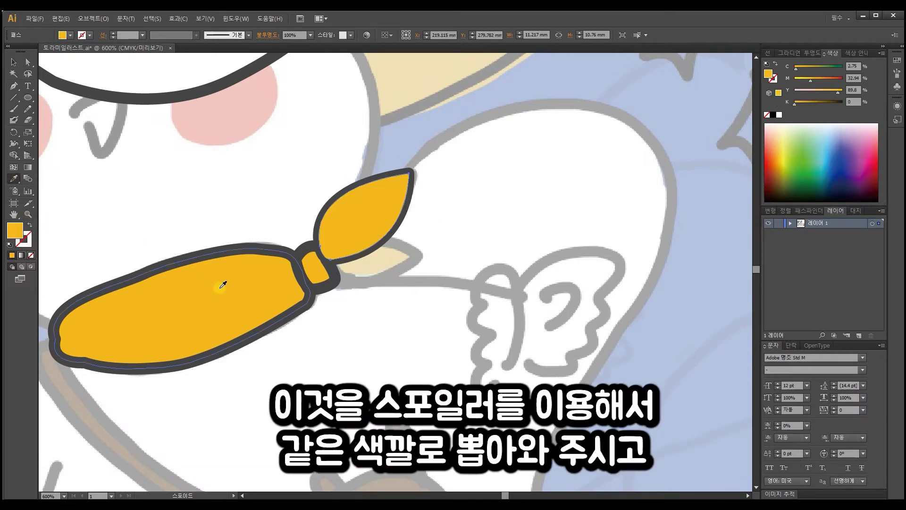
key(v)
key(i)
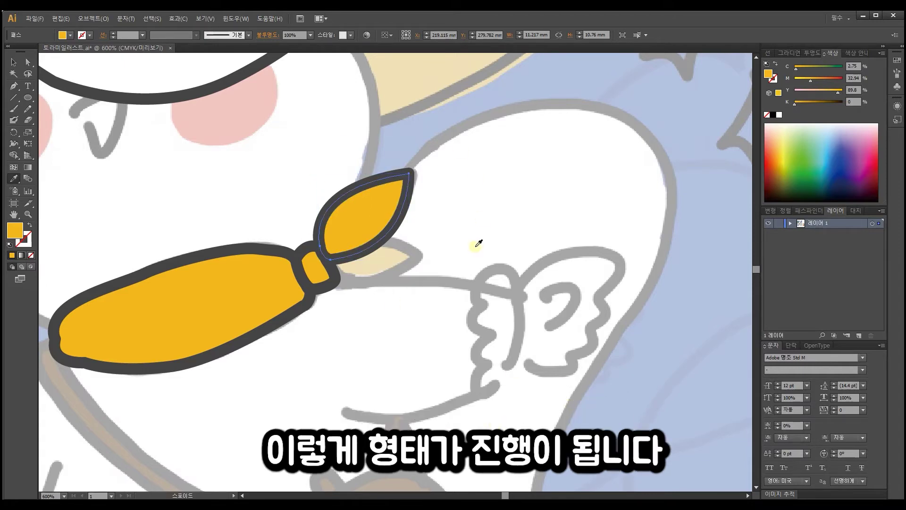
key(v)
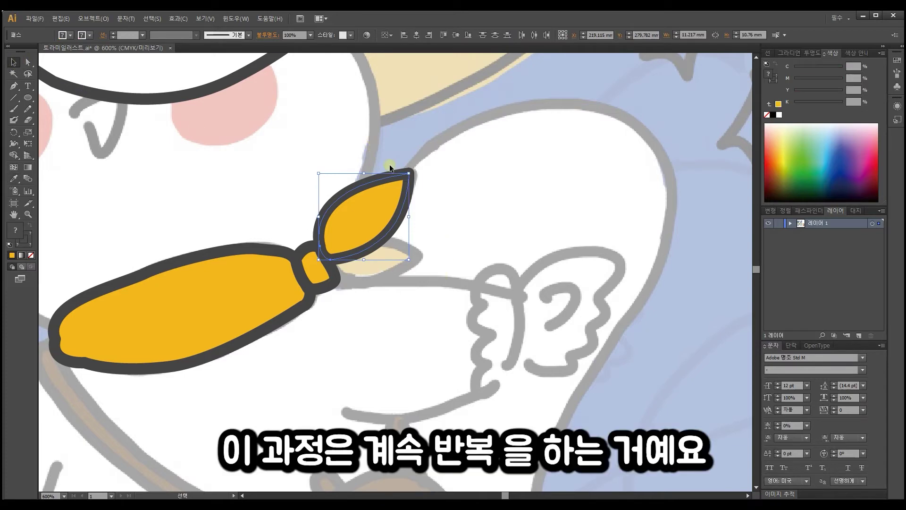
Step: Group the upper tail's outline and yellow fill at their original position, then deselect the group
click(428, 236)
drag(384, 214, 442, 184)
key(ctrl+z)
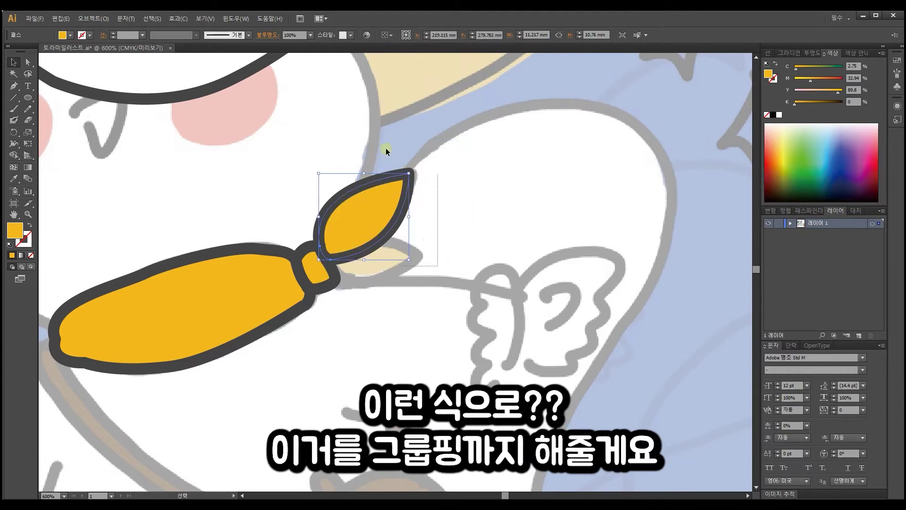
key(v)
click(384, 263)
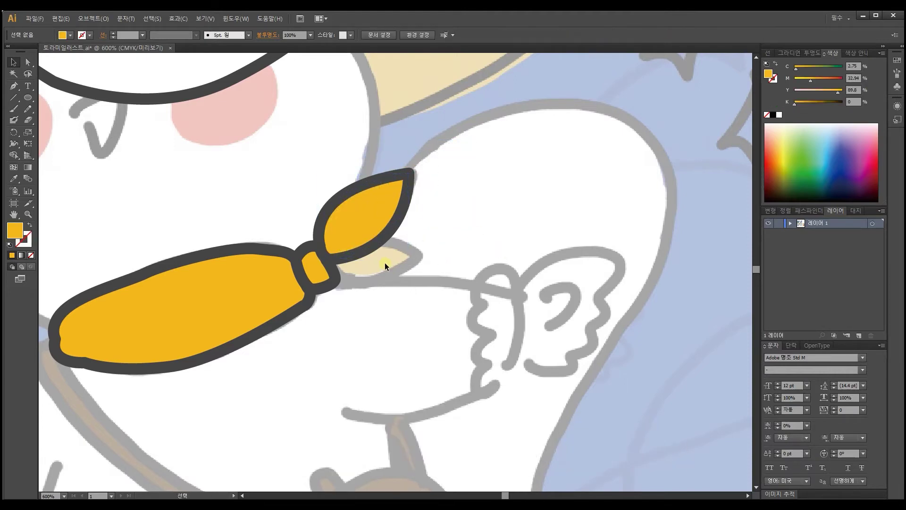
Step: Duplicate the upper tail group, then rotate and fit the copy over the sketched lower tail, about 11.5 by 5.7 mm
drag(393, 259, 415, 257)
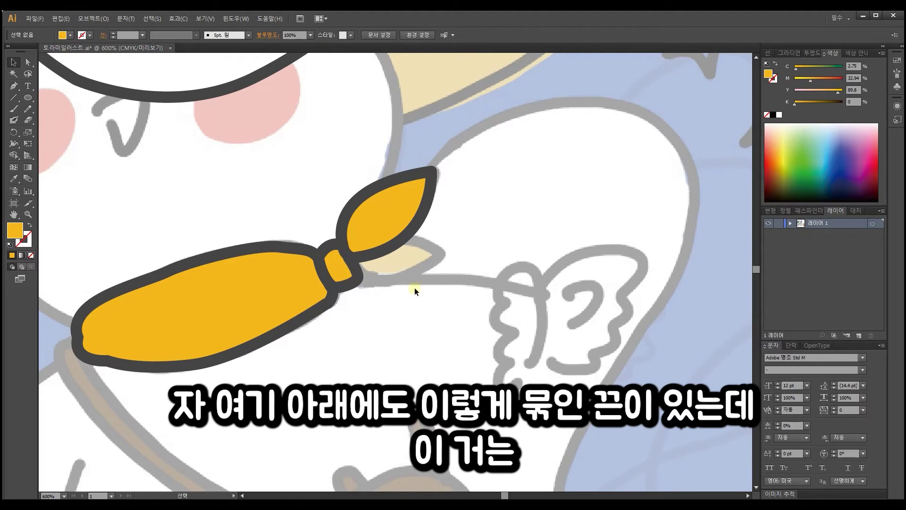
drag(424, 262, 374, 164)
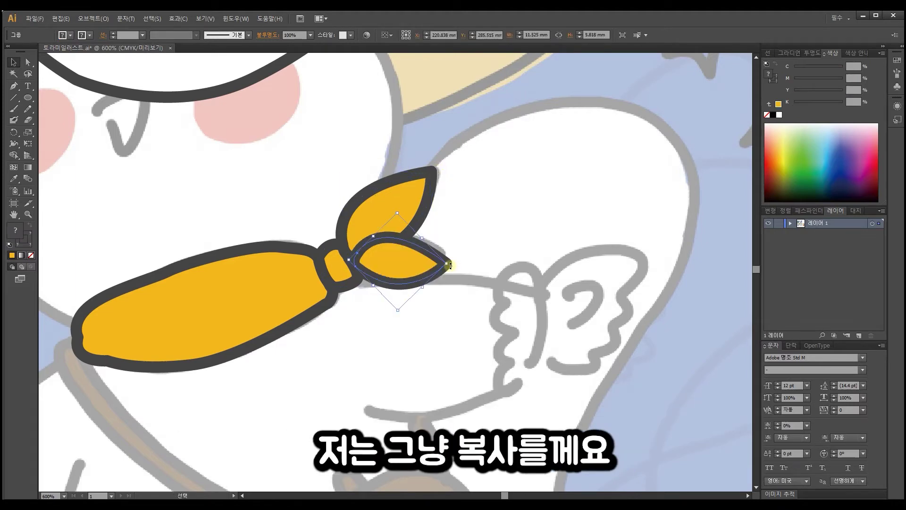
drag(449, 266, 422, 264)
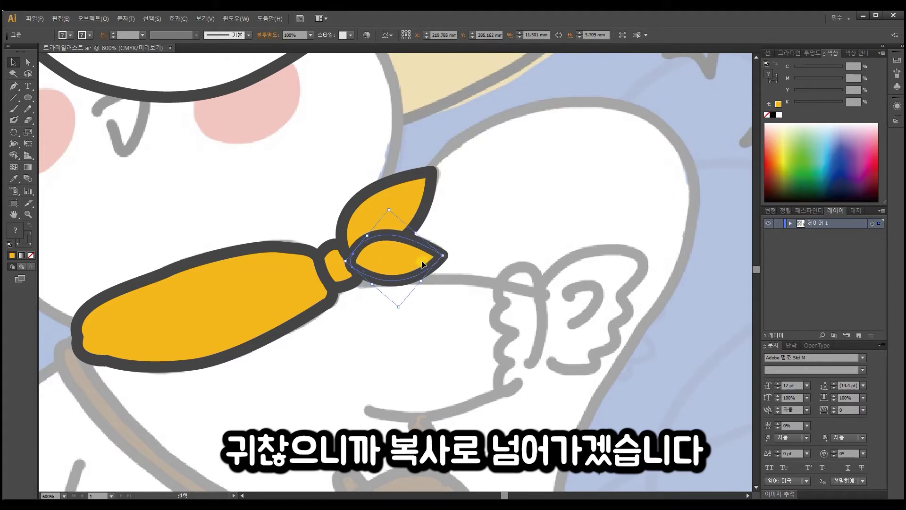
click(497, 226)
Step: Bring the scarf's small knot group to the front of all the other pieces
drag(490, 206, 513, 258)
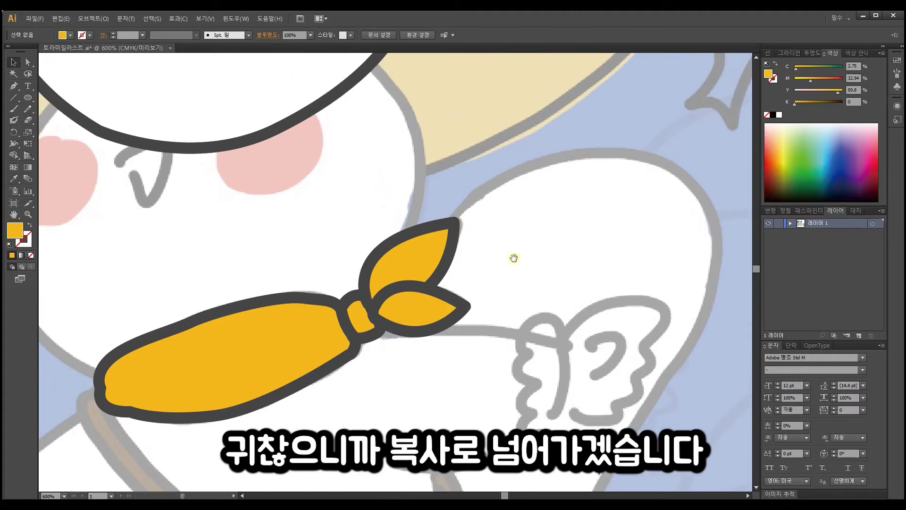
click(366, 323)
drag(386, 361, 367, 333)
ctrl+click(367, 325)
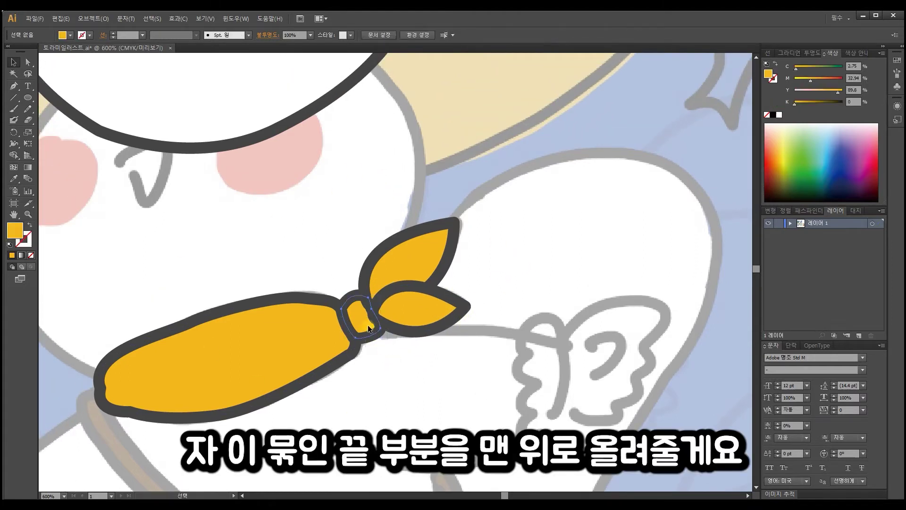
click(366, 323)
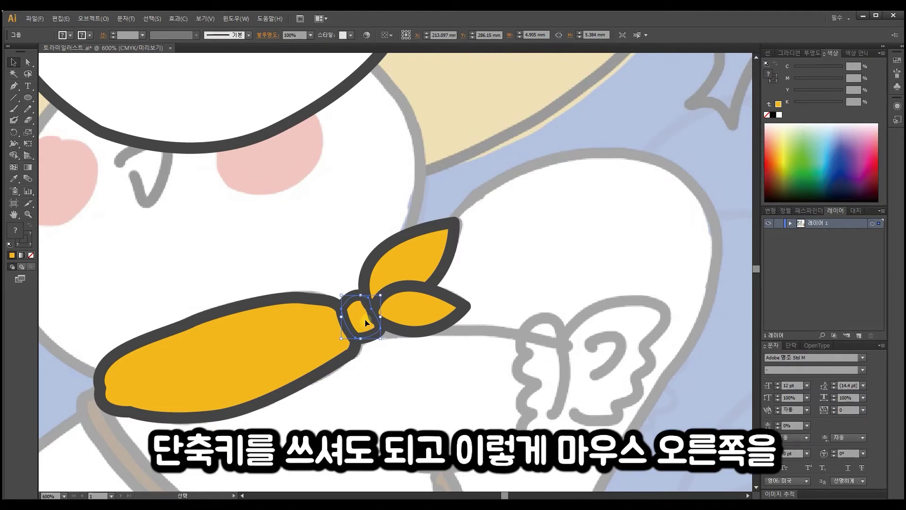
right_click(365, 320)
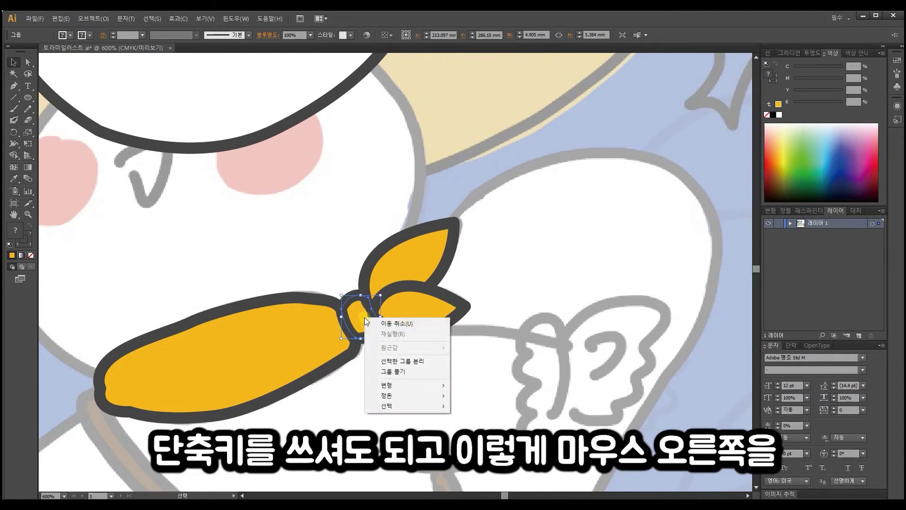
mouse_move(422, 398)
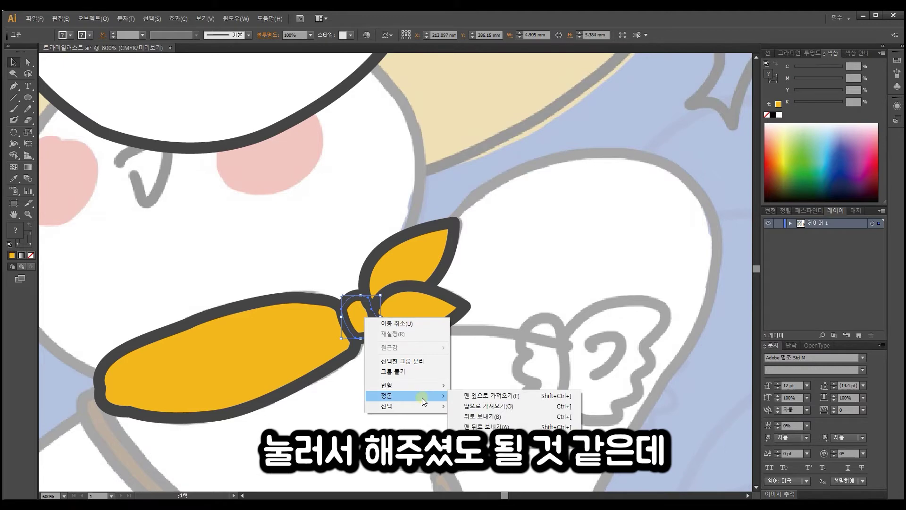
key(ctrl+shift+bracketright)
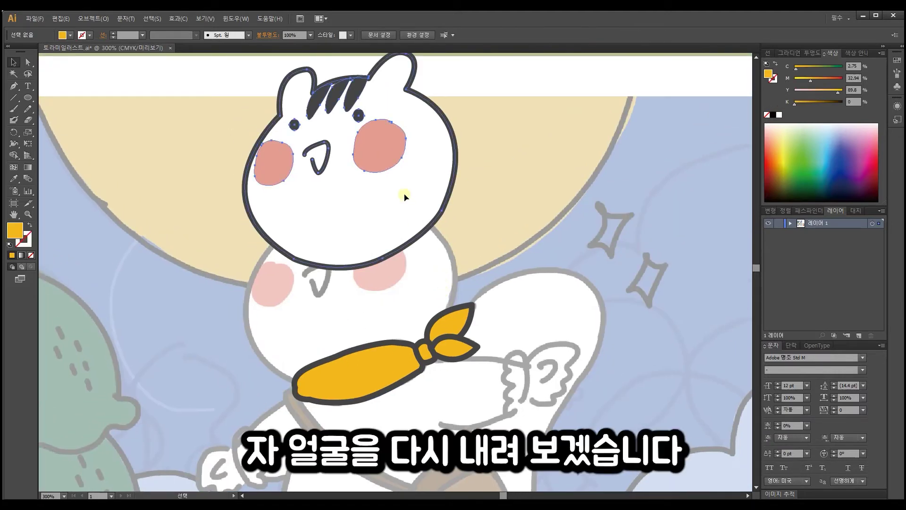
Step: Move the face group down over the sketched head so its chin sits behind the scarf, then deselect it
click(405, 196)
drag(406, 159, 404, 284)
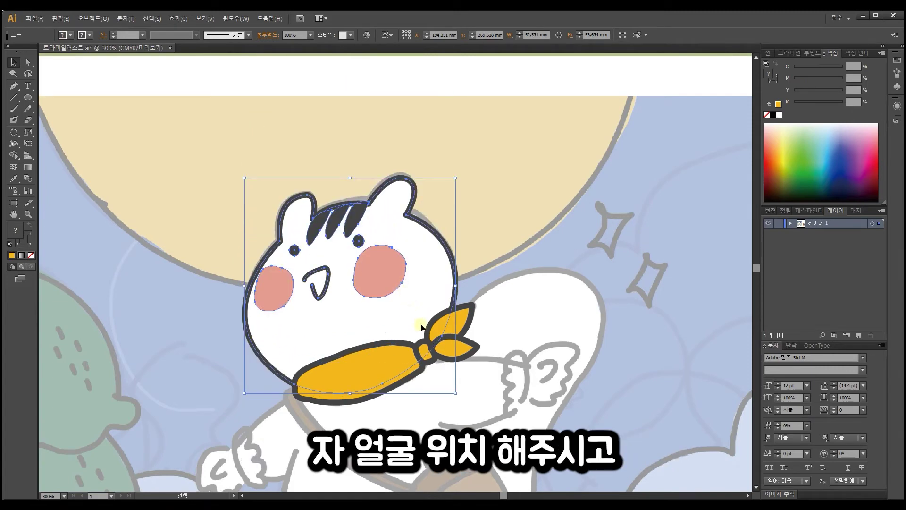
click(516, 232)
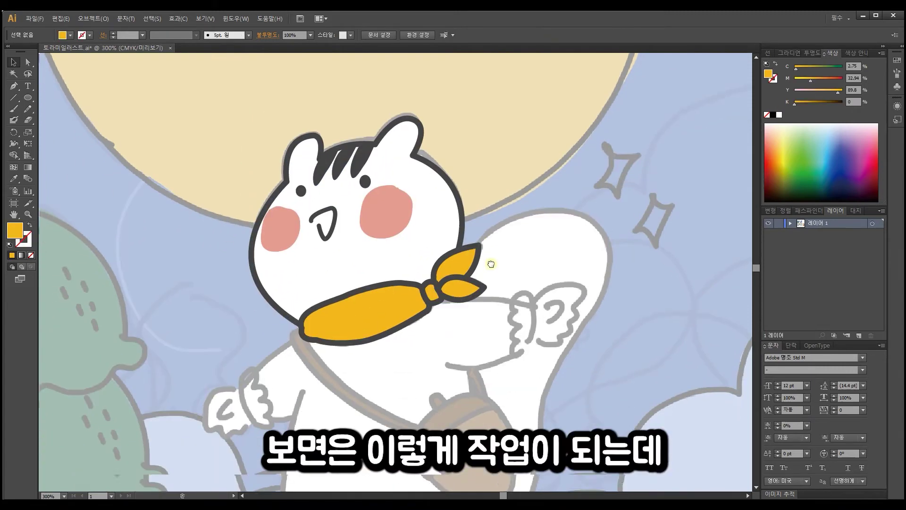
Step: Try moving the scarf's neck band and both tails separately, then undo the moves
click(416, 294)
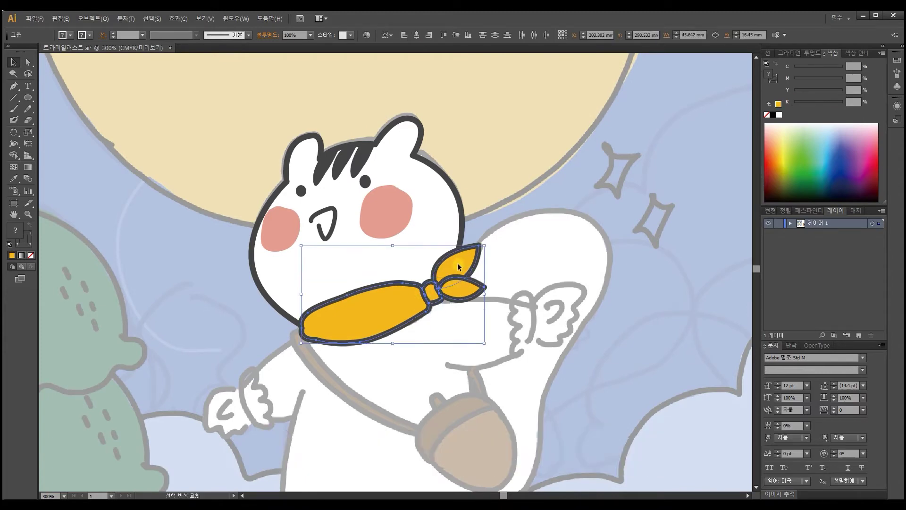
click(511, 262)
click(354, 317)
drag(433, 296, 481, 299)
drag(465, 265, 465, 254)
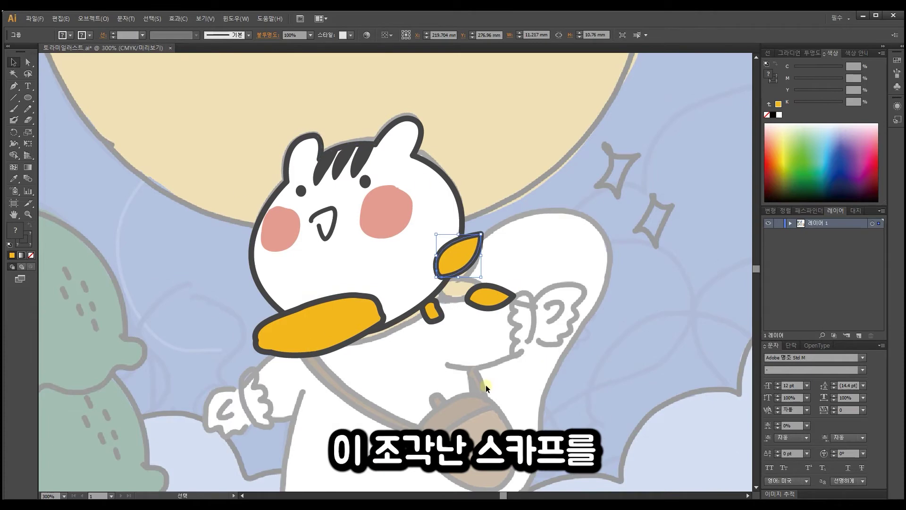
key(ctrl+z)
key(ctrl+z)
key(ctrl+z)
key(ctrl+z)
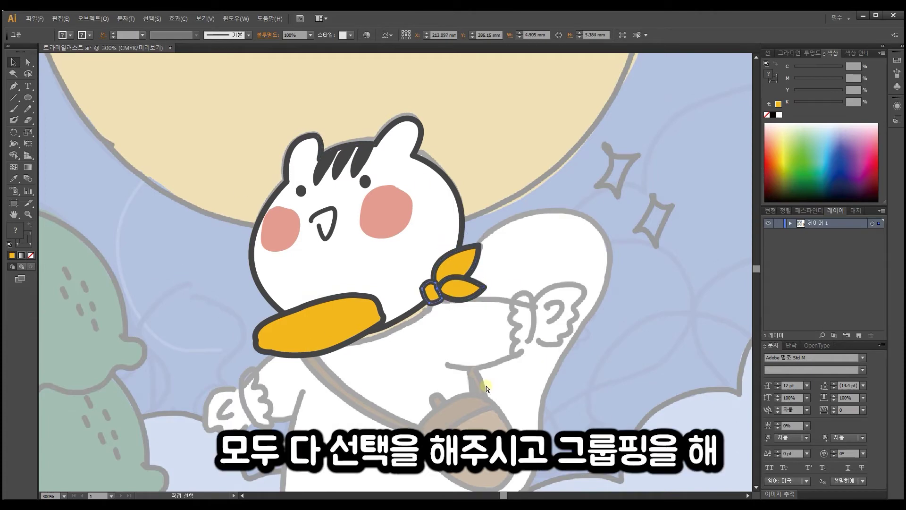
Step: Group the neck band, knot and both tails into one scarf object, then deselect it
shift+click(440, 303)
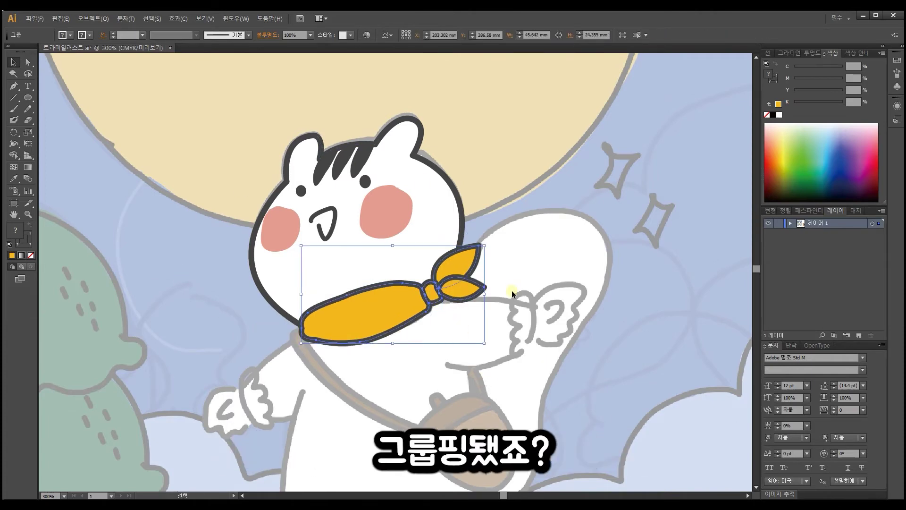
click(546, 270)
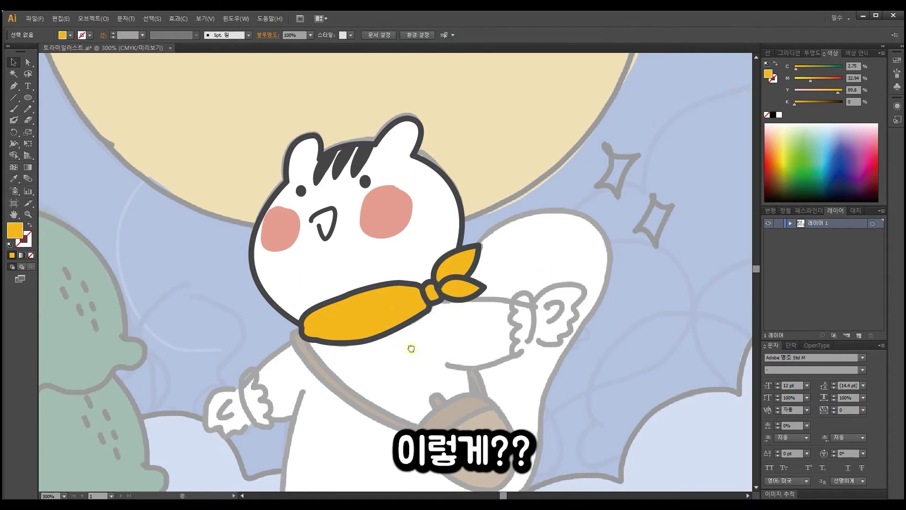
Step: Trace the sketched arm beside the tree with the Pen tool, from the scarf around the scalloped hand to the arm's lower edge
drag(411, 349, 332, 267)
drag(208, 276, 227, 258)
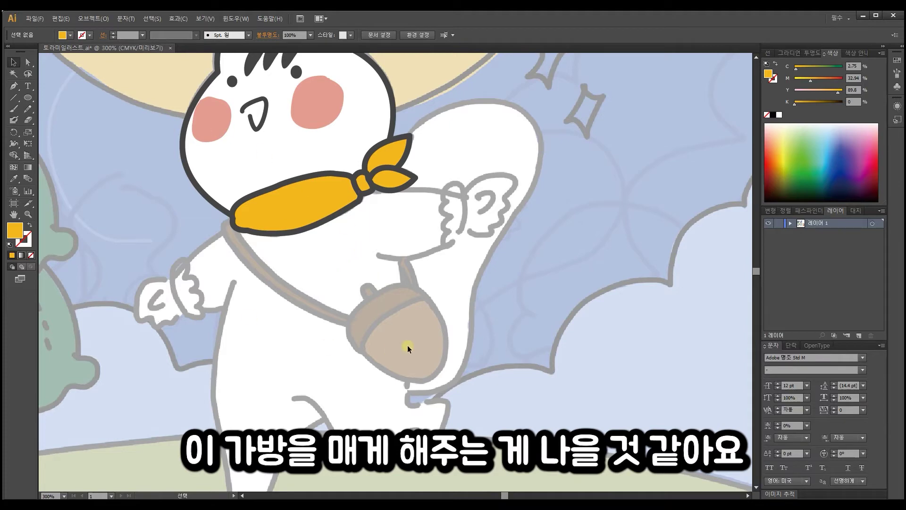
key(p)
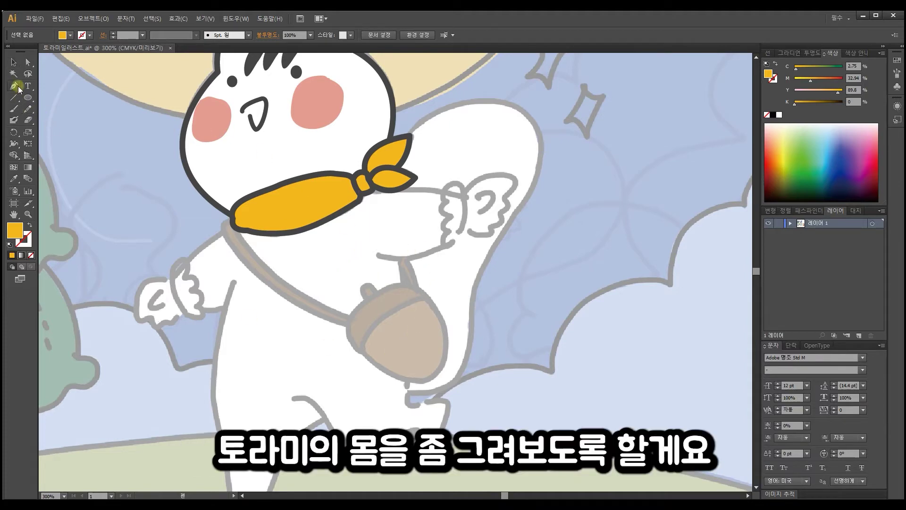
drag(378, 324, 380, 285)
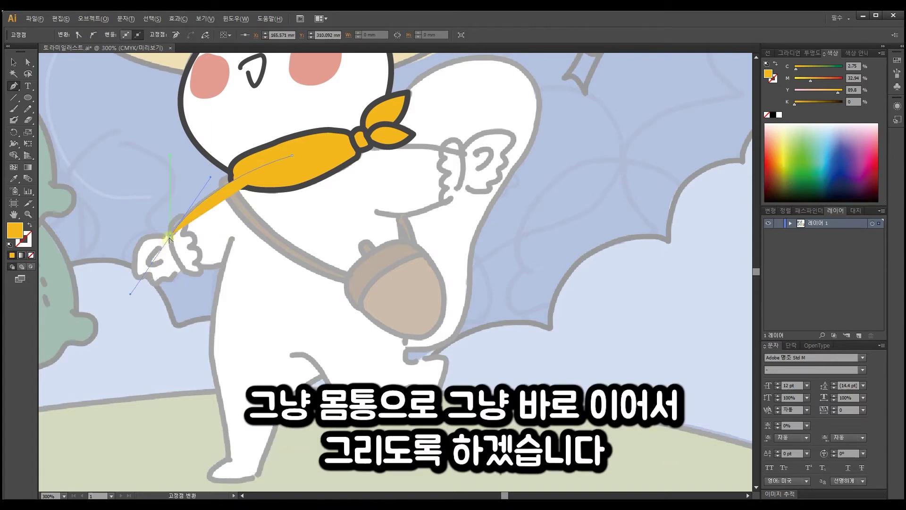
drag(136, 251, 173, 270)
key(ctrl+z)
click(150, 275)
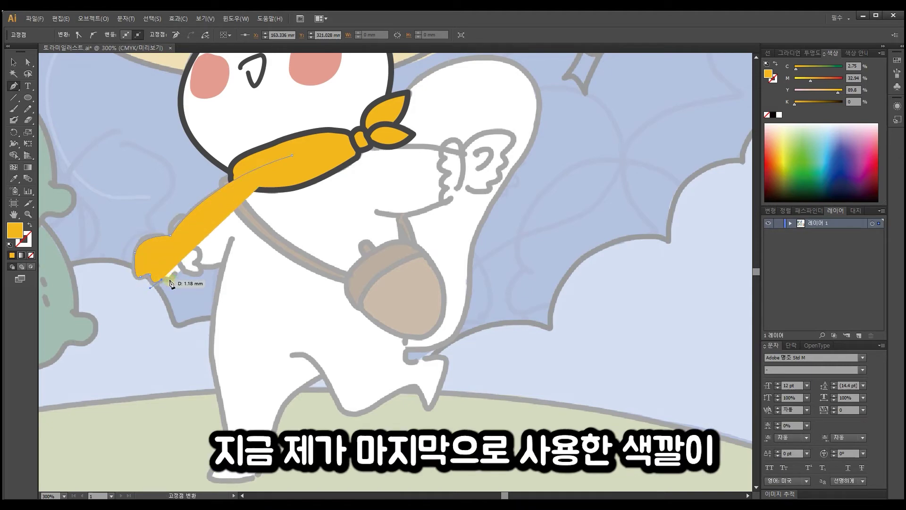
click(176, 278)
click(174, 276)
click(178, 271)
drag(184, 270, 246, 260)
Step: Copy the scarf outline's dark unfilled stroke style onto the arm path, then close the path with a curve at the shoulder
key(i)
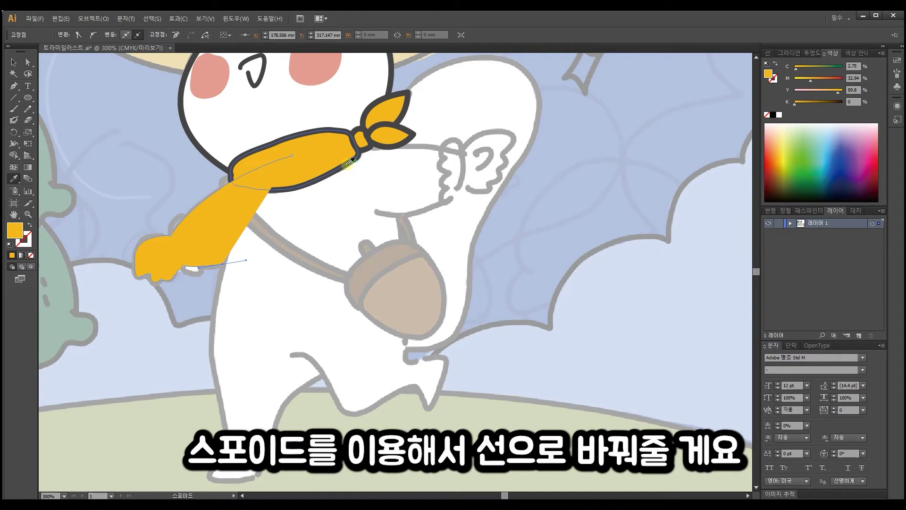
click(351, 160)
click(15, 86)
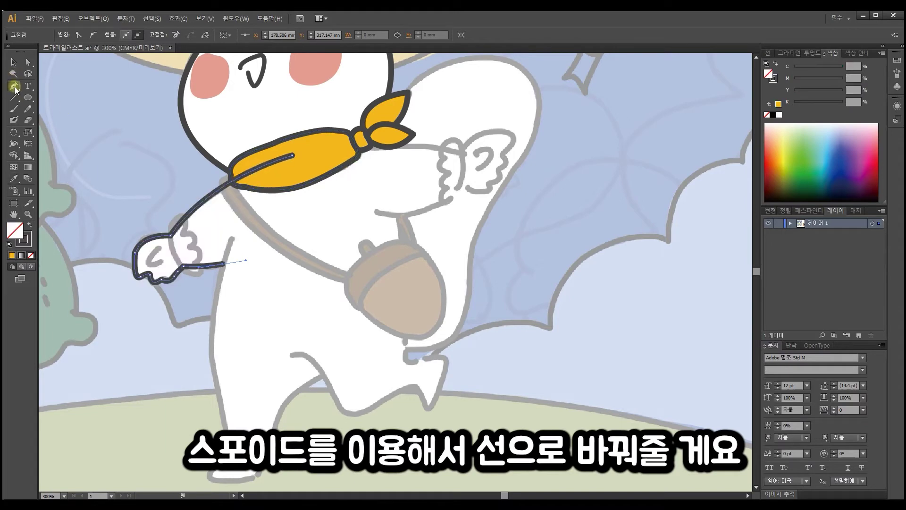
drag(248, 220, 266, 235)
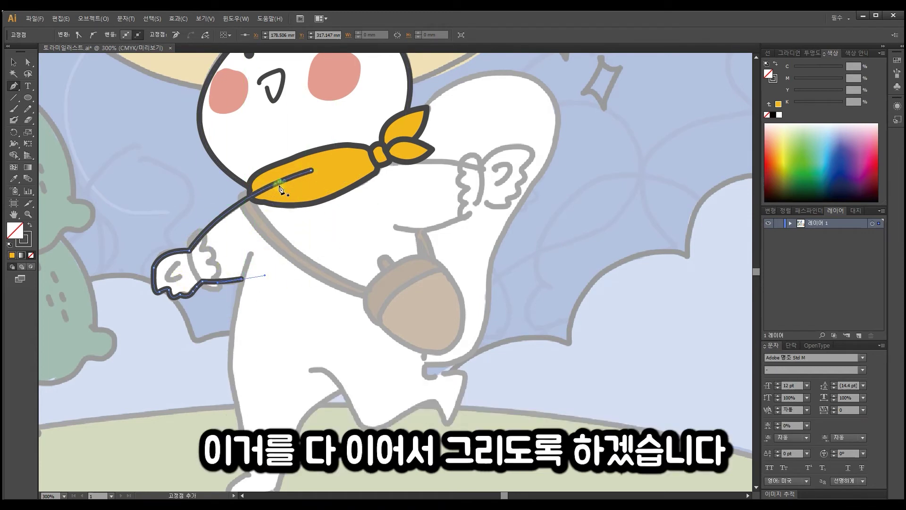
click(242, 280)
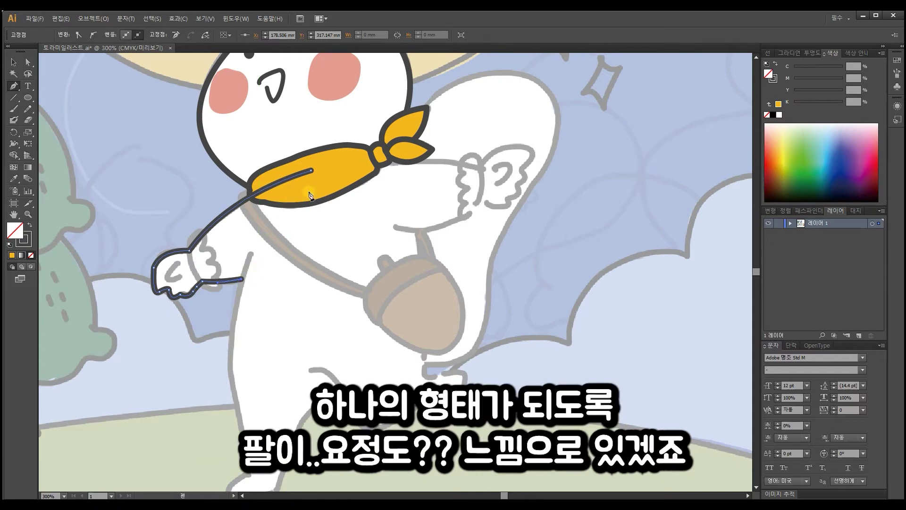
drag(311, 170, 241, 104)
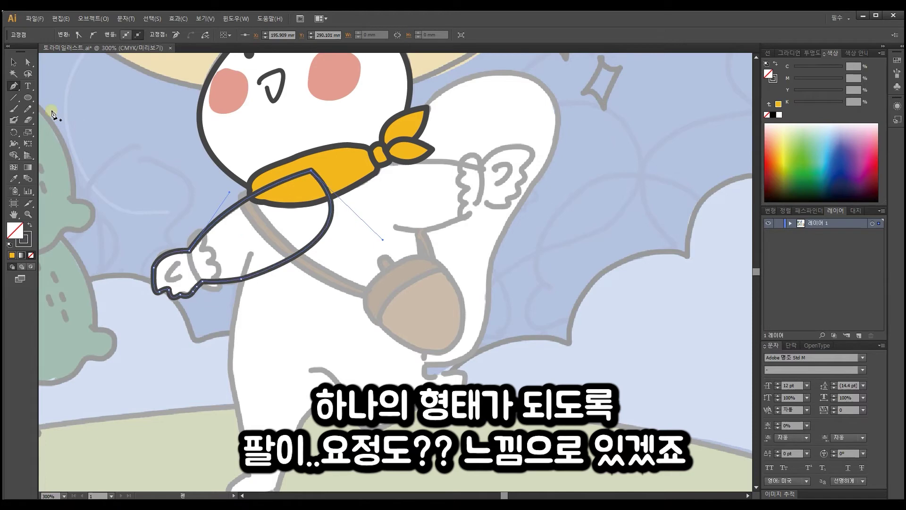
Step: Reshape the arm's shoulder end by moving its corner anchor back to the scarf's lower edge and tightening the curve, then deselect
click(28, 66)
drag(312, 171, 273, 187)
mouse_move(345, 256)
mouse_down()
mouse_move(319, 255)
mouse_move(329, 250)
mouse_up()
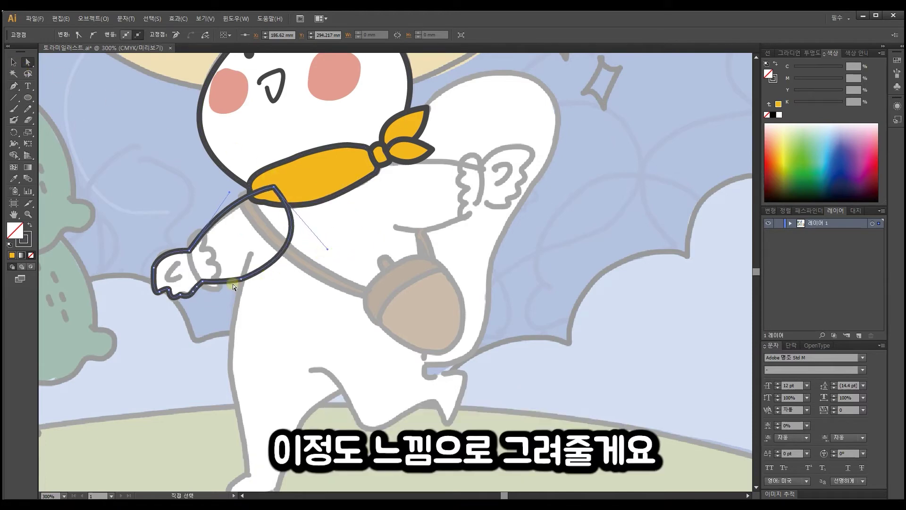
key(v)
click(176, 175)
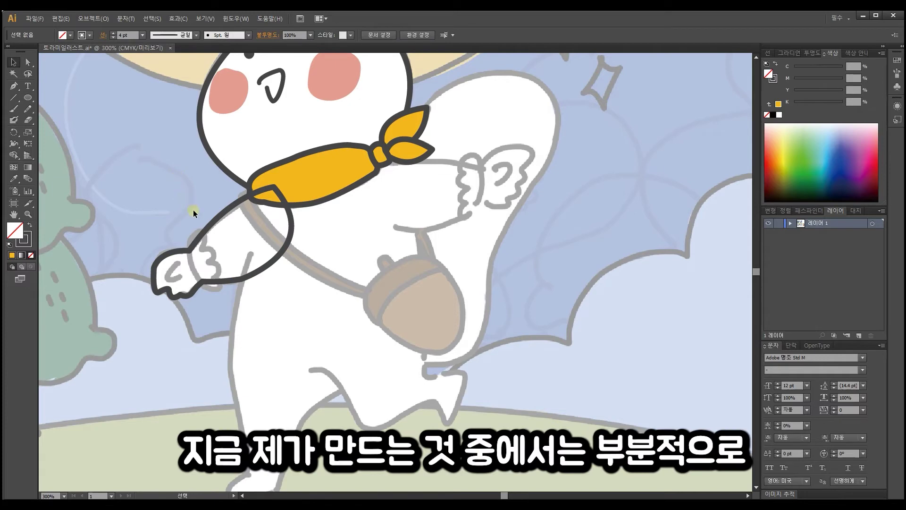
Step: Trace the sketched thumb inside the hand as a short curved open line with a 4 pt stroke, then deselect it
click(13, 86)
click(179, 263)
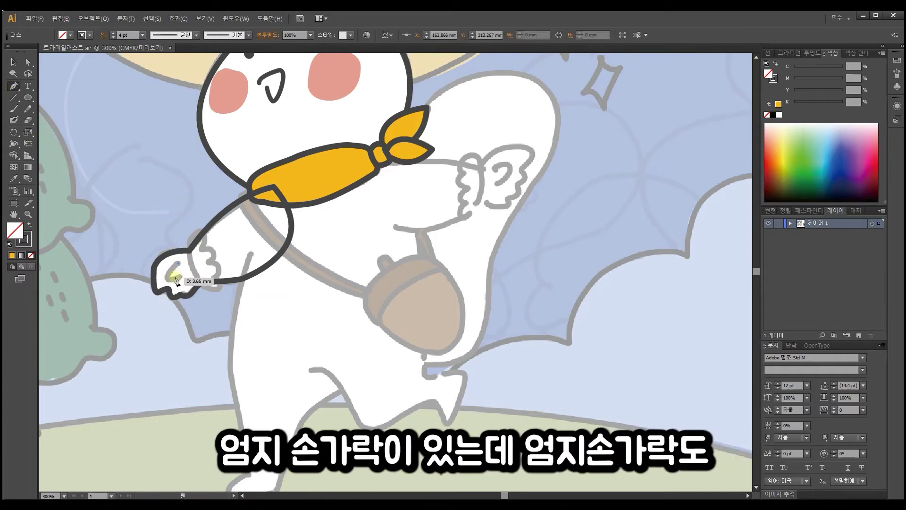
drag(168, 282, 182, 282)
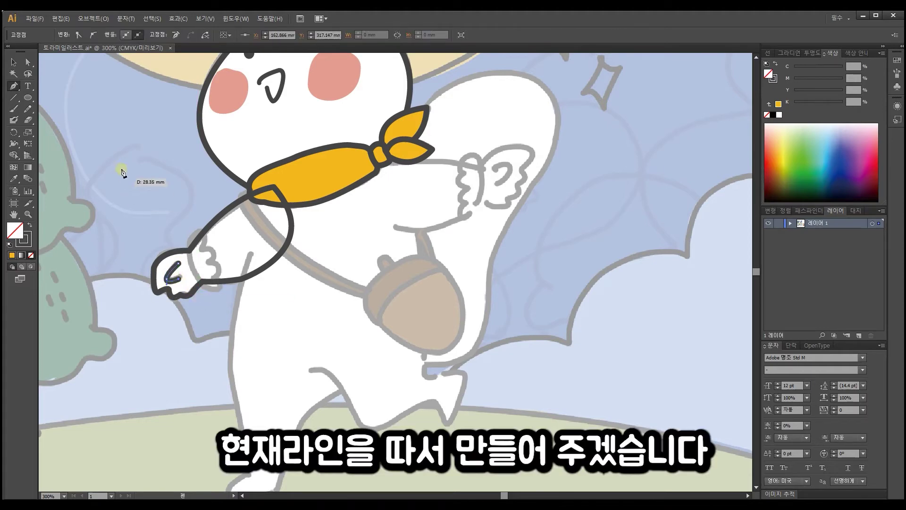
click(13, 62)
click(143, 216)
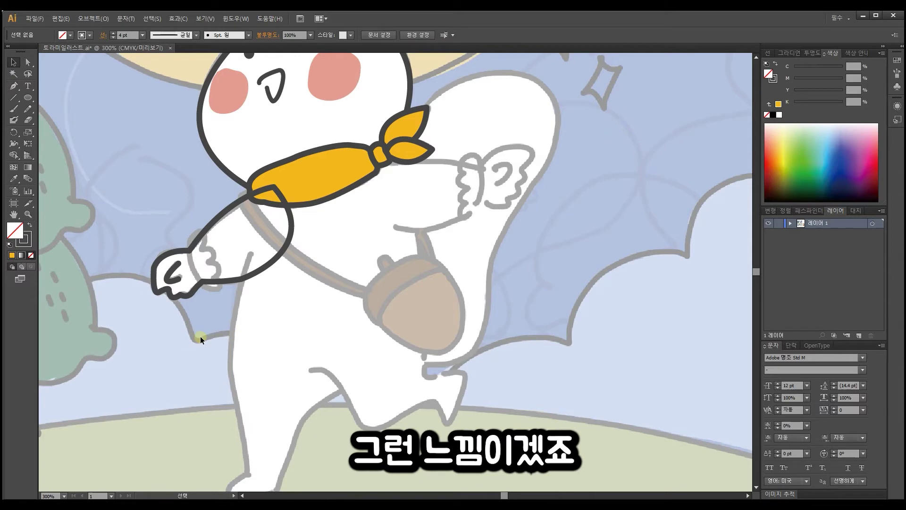
Step: Duplicate the closed arm outline in place
click(220, 281)
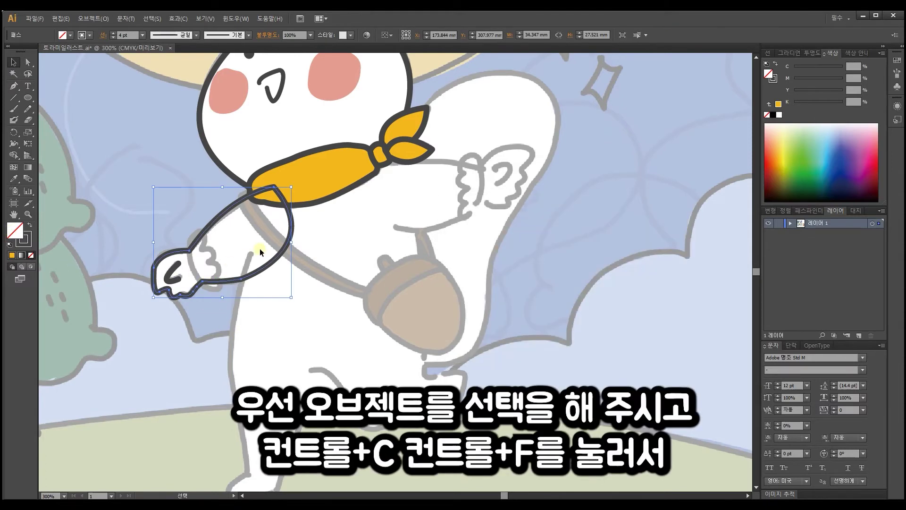
key(ctrl+c)
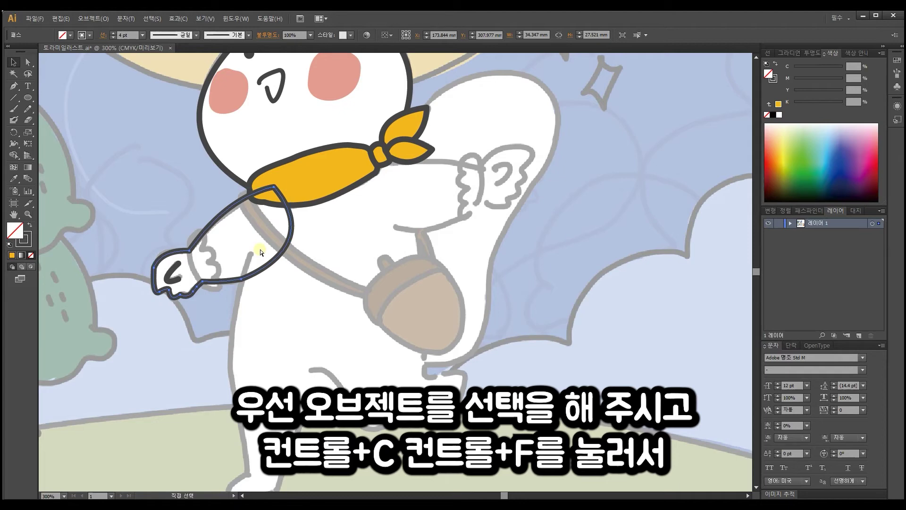
key(ctrl+f)
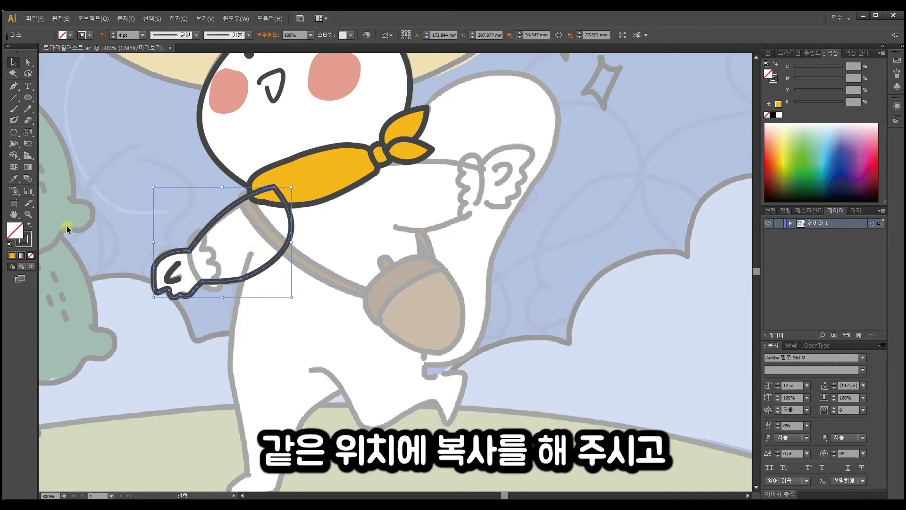
Step: Fill the arm's copy with the face's white and no stroke, and arrange it behind the outline
click(14, 178)
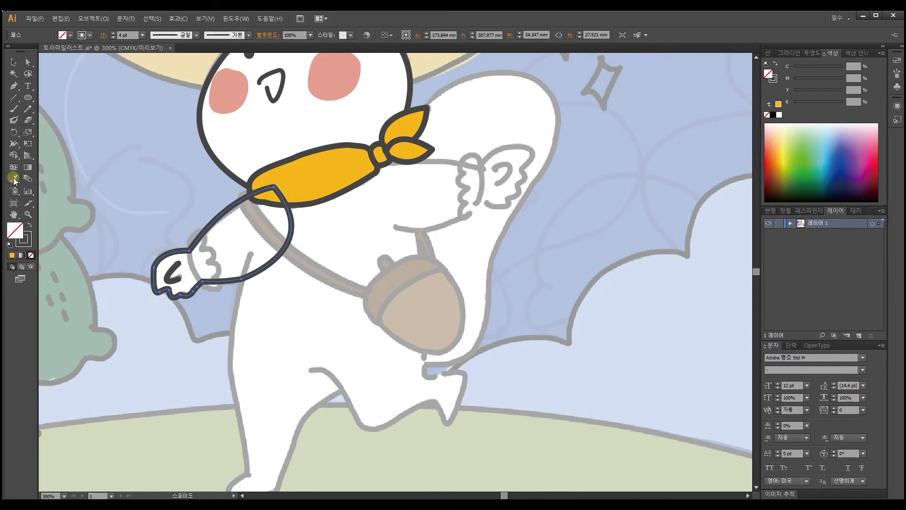
click(249, 139)
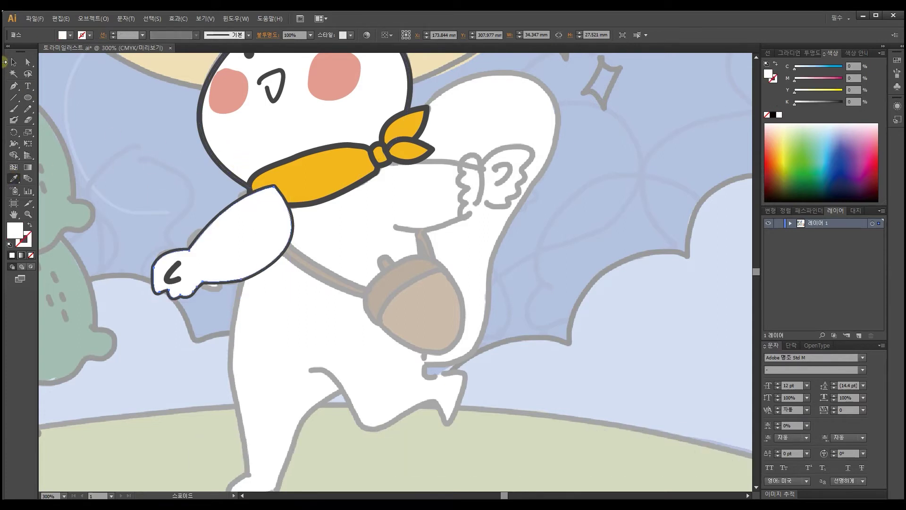
key(v)
key(ctrl+bracketleft)
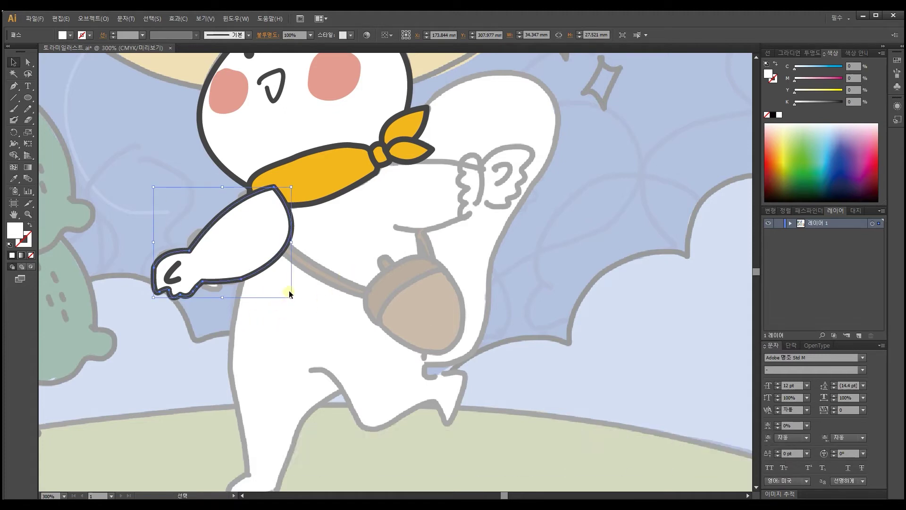
Step: Group the pieces of the arm and hand
shift+click(152, 246)
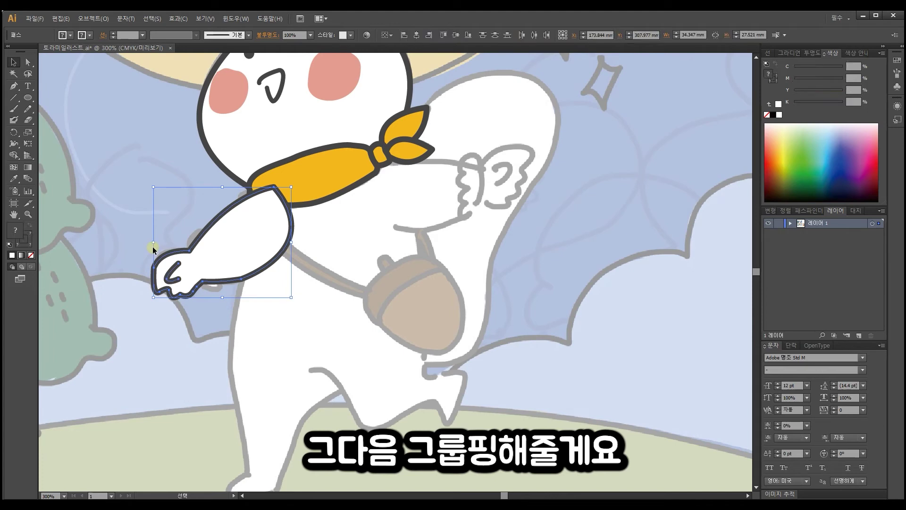
key(ctrl)
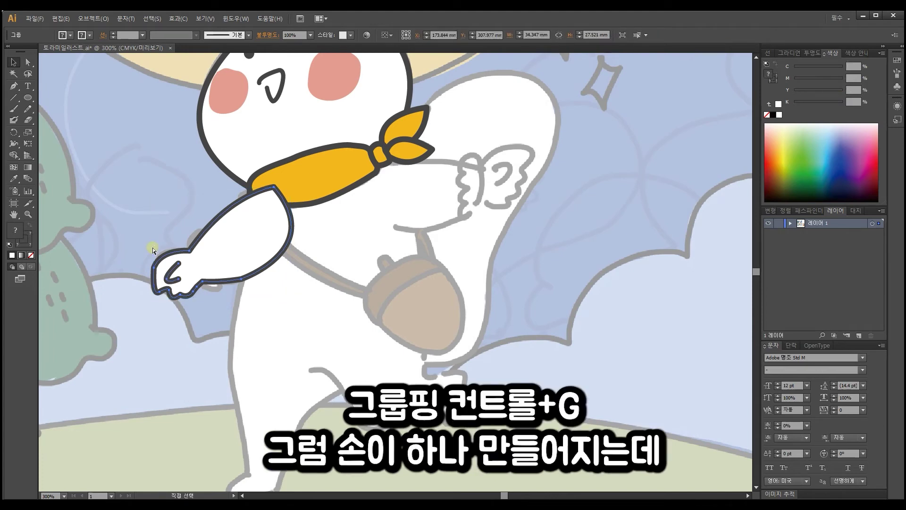
Step: Move the grouped arm off to the side of the character, clear of the sketched arm beneath it
click(152, 247)
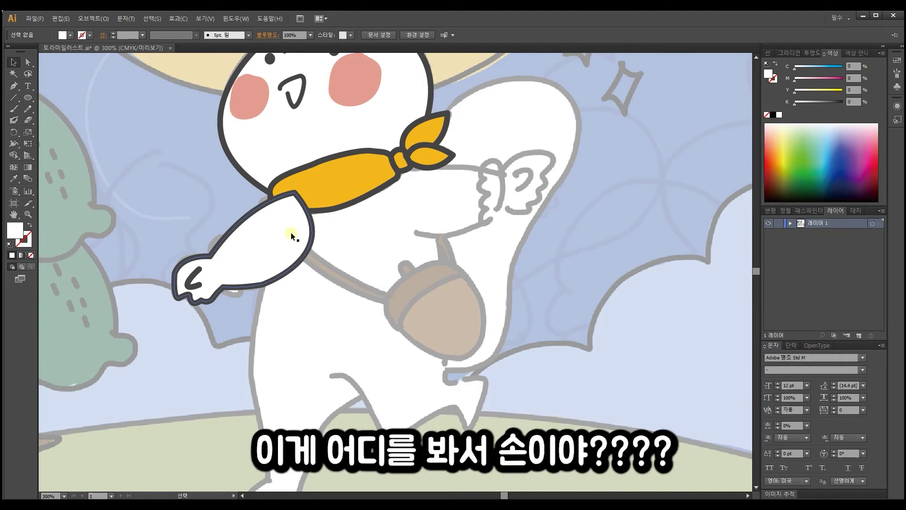
click(202, 273)
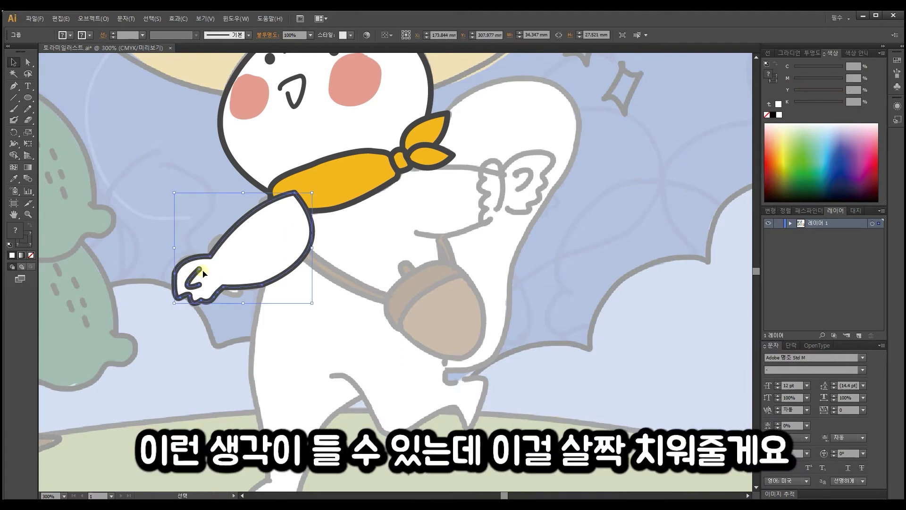
drag(293, 238, 146, 255)
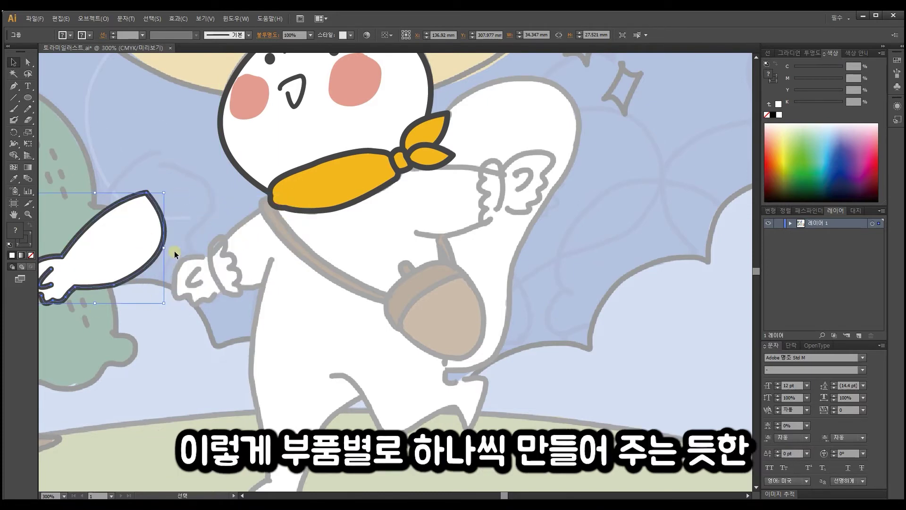
Step: Trace the standing leg as an open path from the side of the torso, around the foot, and up to the crotch
click(16, 88)
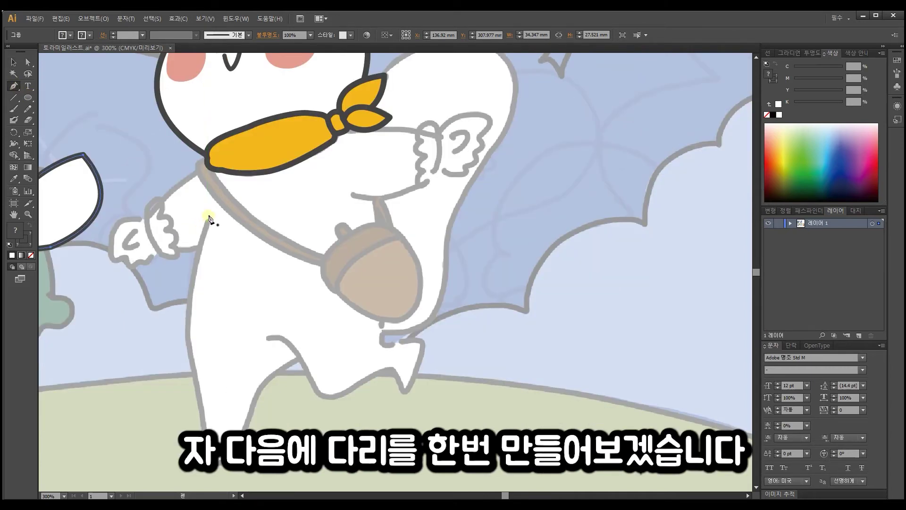
click(209, 216)
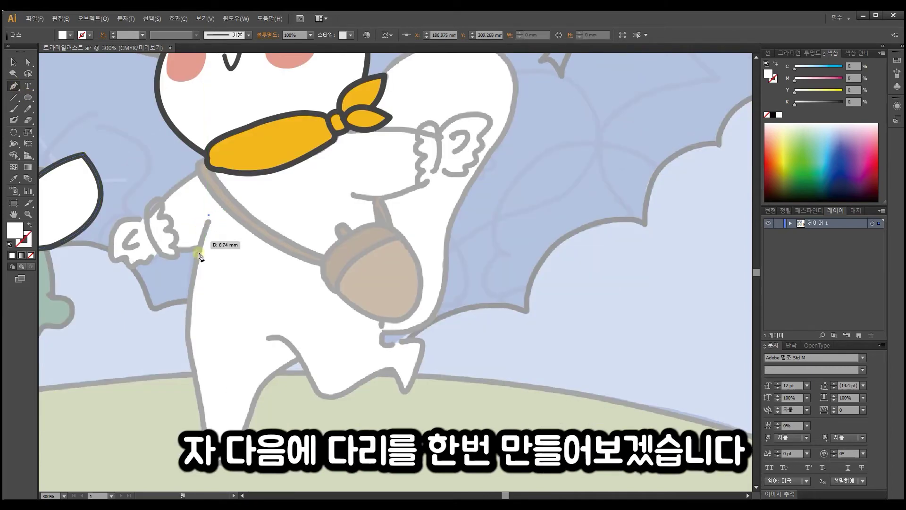
drag(190, 352, 197, 386)
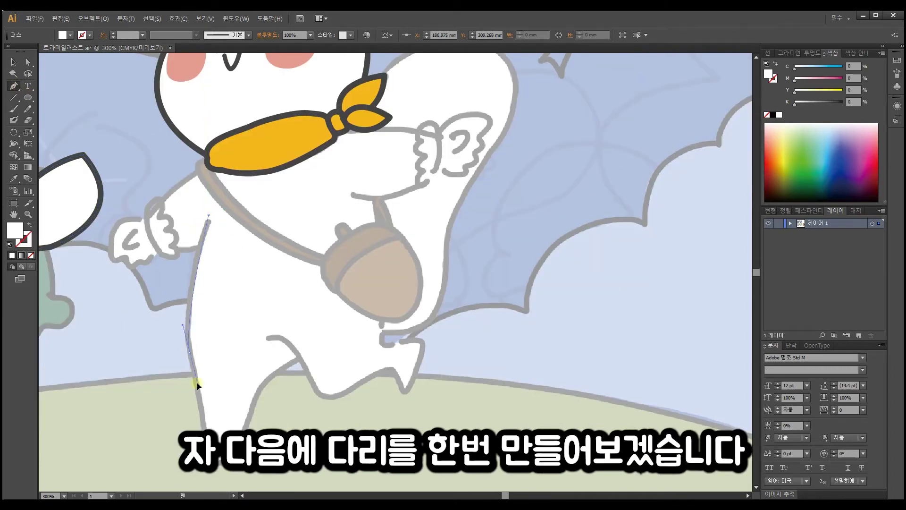
click(201, 411)
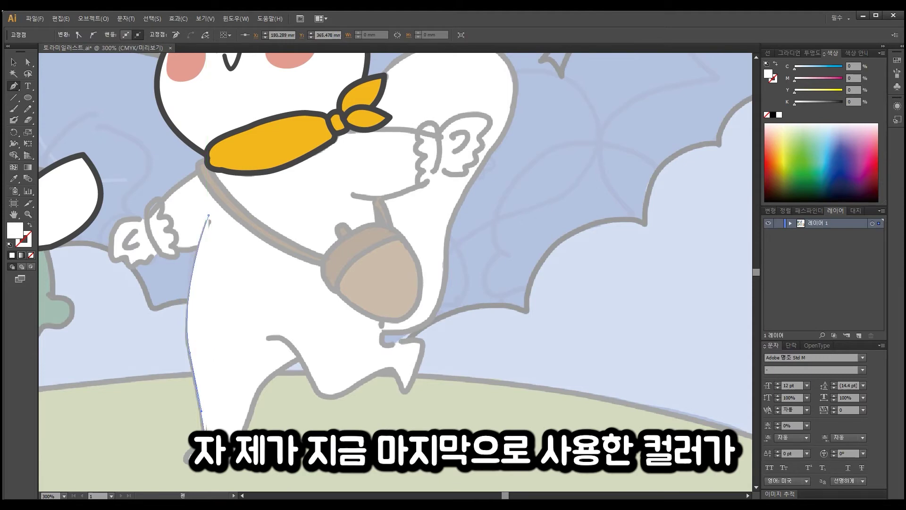
scroll(257, 354, down, 2)
drag(231, 393, 259, 360)
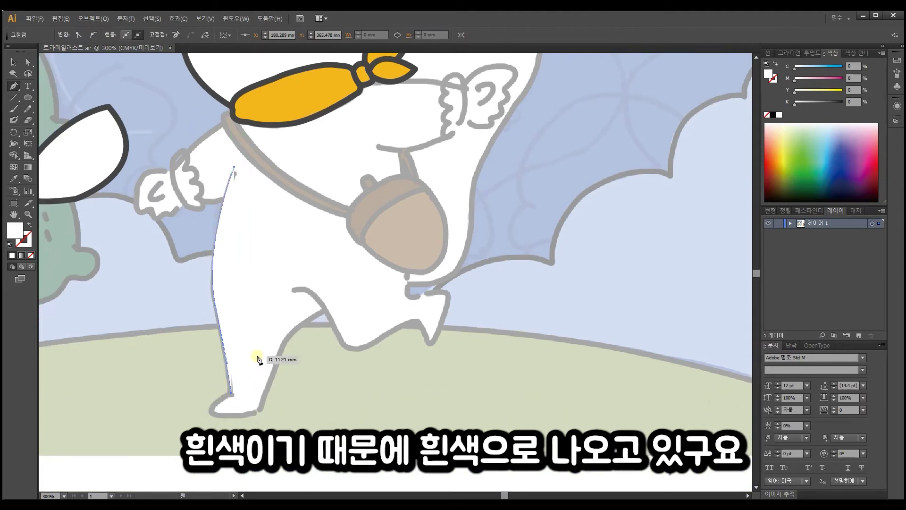
drag(212, 413, 260, 414)
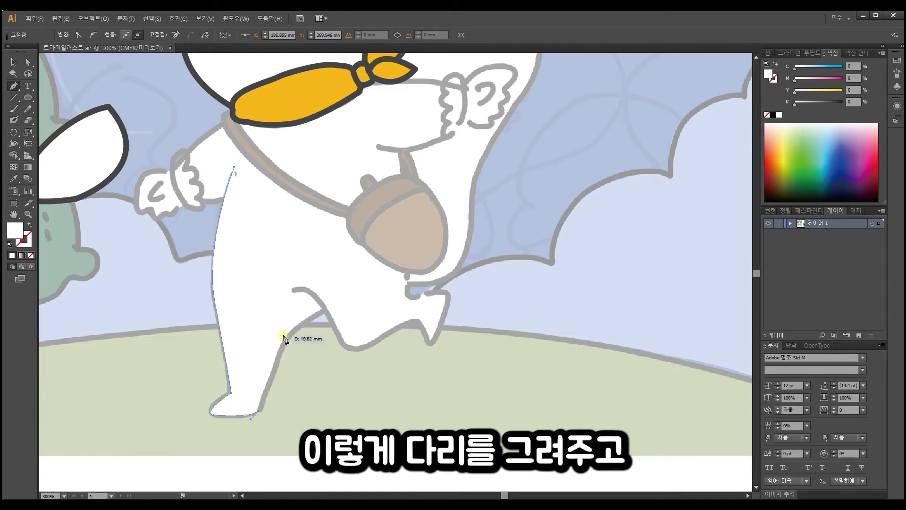
drag(283, 345, 284, 342)
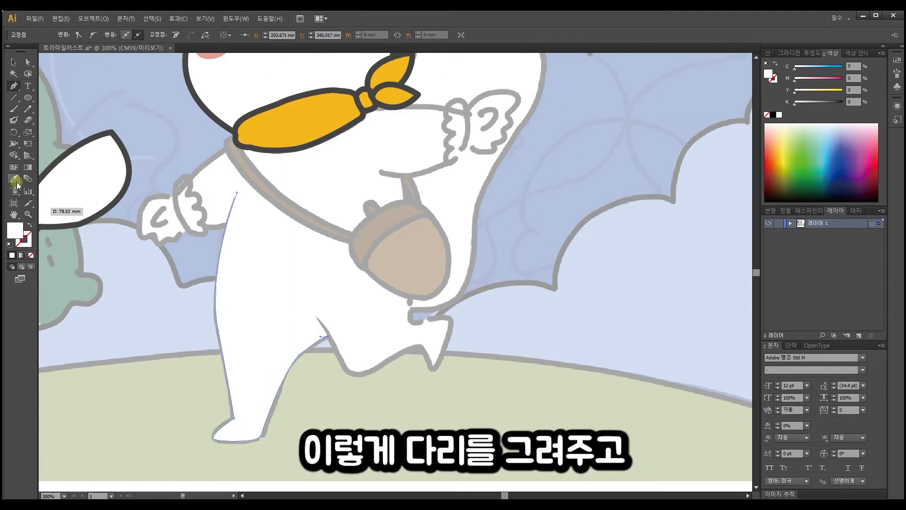
Step: Give the standing leg's path the dark outline stroke and no fill, sampled from the existing line art
click(15, 181)
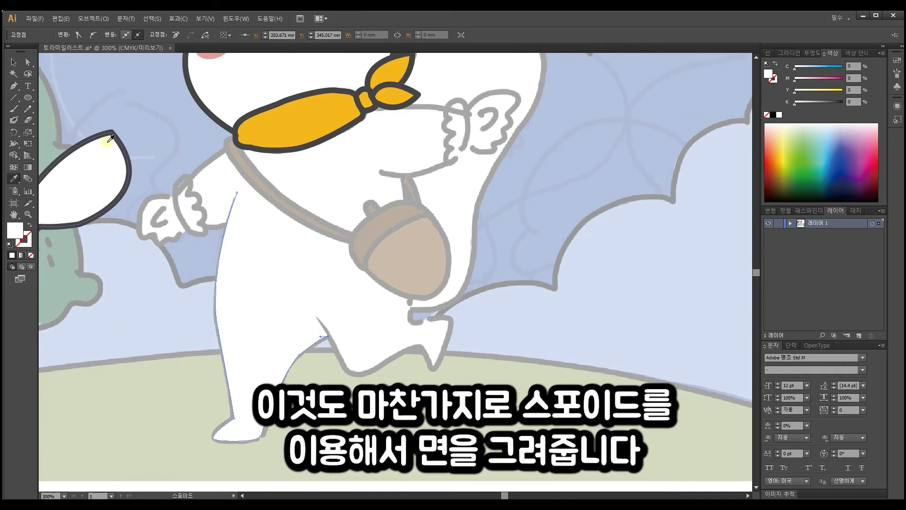
click(293, 144)
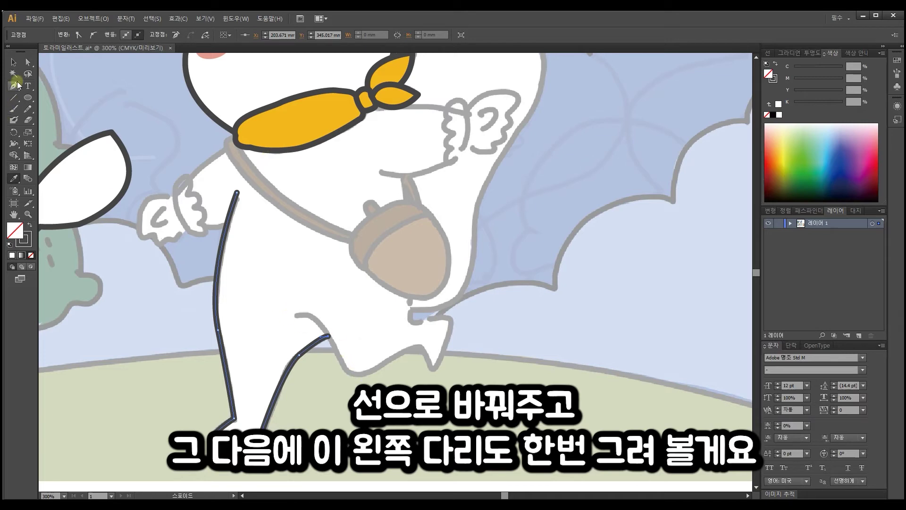
click(28, 62)
drag(271, 297, 246, 334)
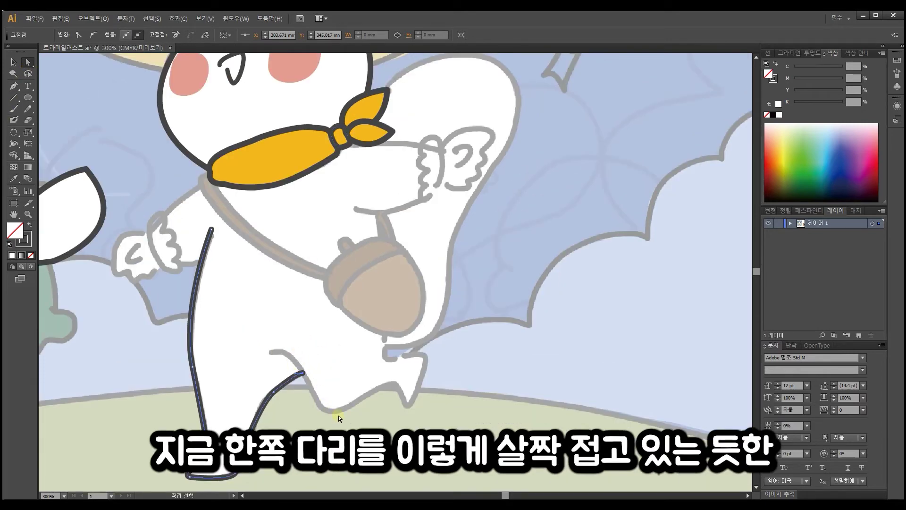
Step: Trace the raised leg with its bent ankle and foot, continuing up the torso's side behind the acorn to the sketched arm
click(14, 86)
click(270, 352)
mouse_move(305, 374)
mouse_down()
mouse_move(327, 416)
mouse_move(373, 391)
mouse_up()
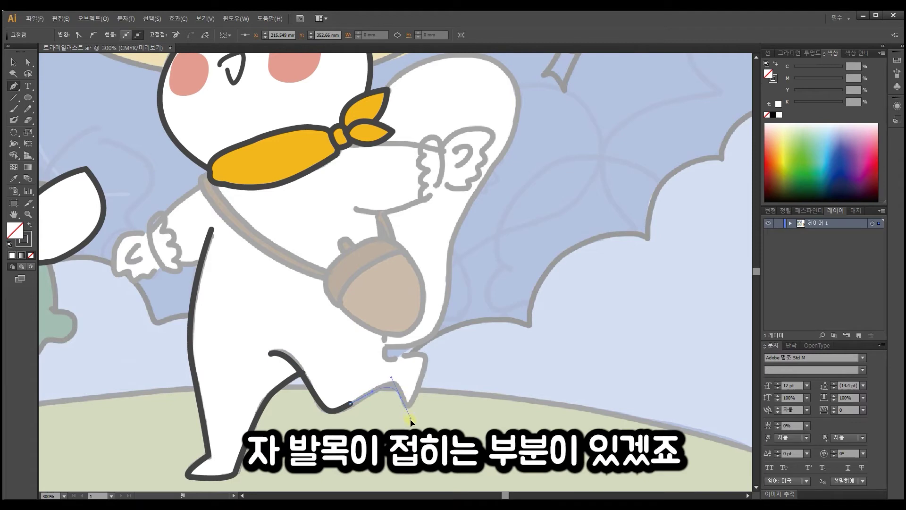
drag(410, 421, 410, 420)
click(402, 400)
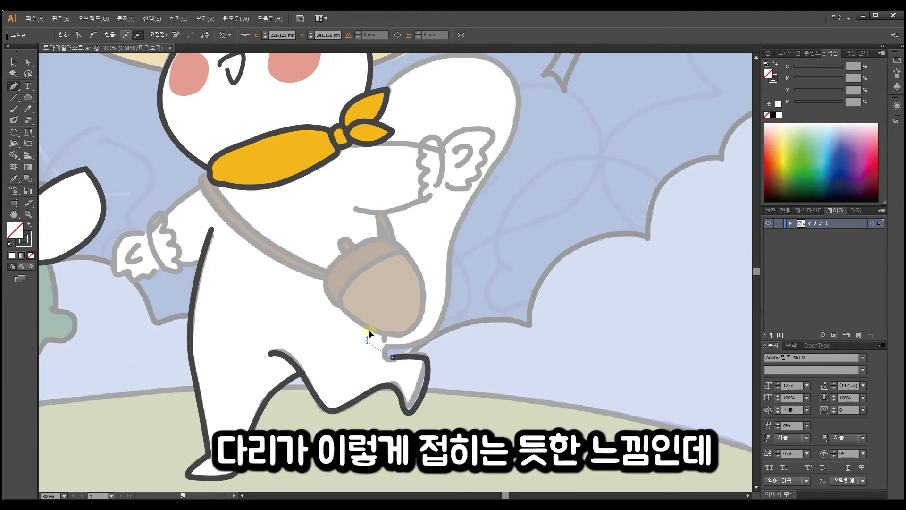
drag(368, 340, 370, 314)
key(ctrl+z)
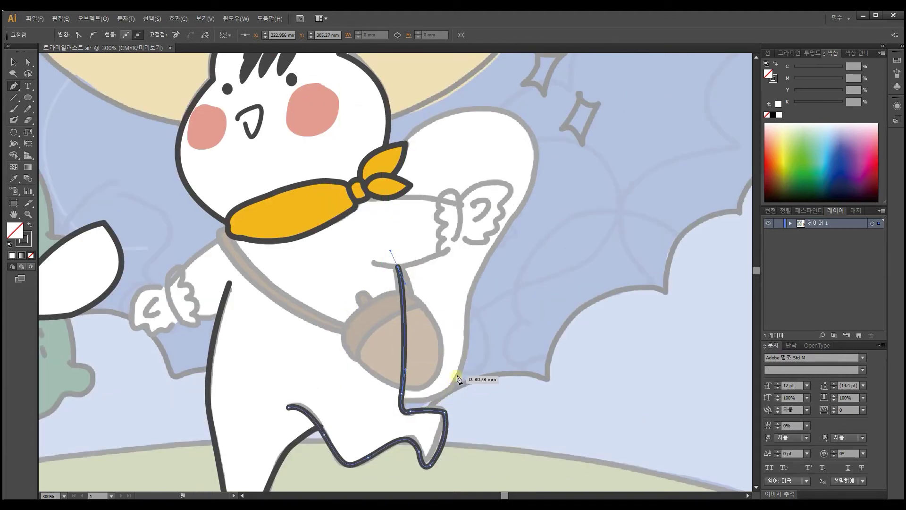
scroll(348, 255, down, 2)
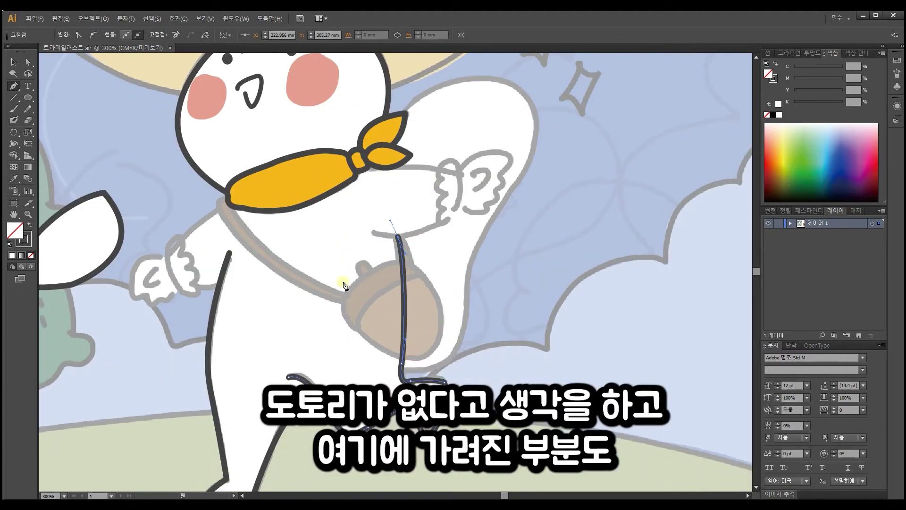
scroll(347, 288, down, 1)
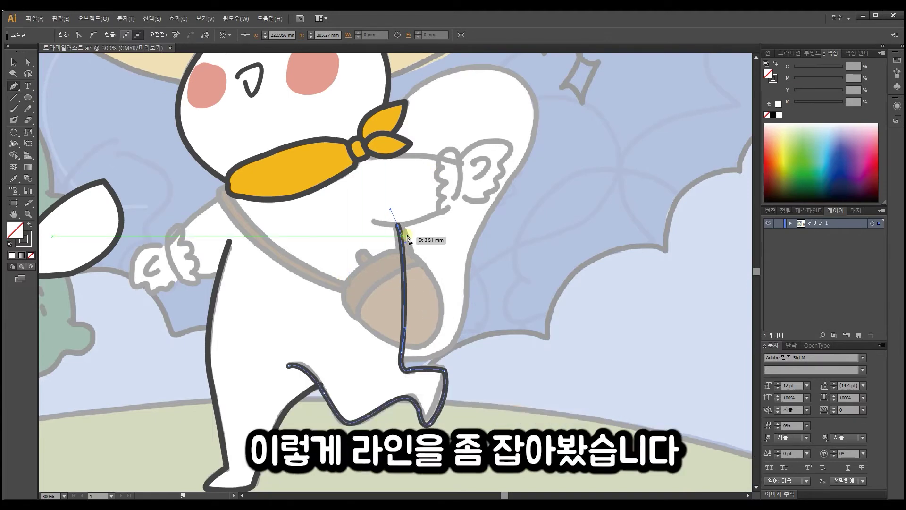
scroll(381, 207, up, 2)
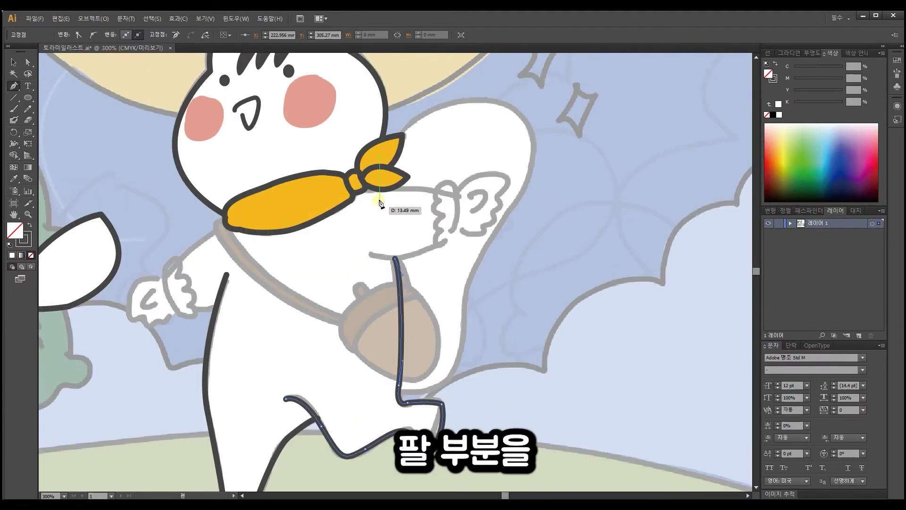
Step: Curve the torso outline over behind the scarf and join it to the upper end of the standing leg's path
drag(345, 178, 249, 192)
key(ctrl+z)
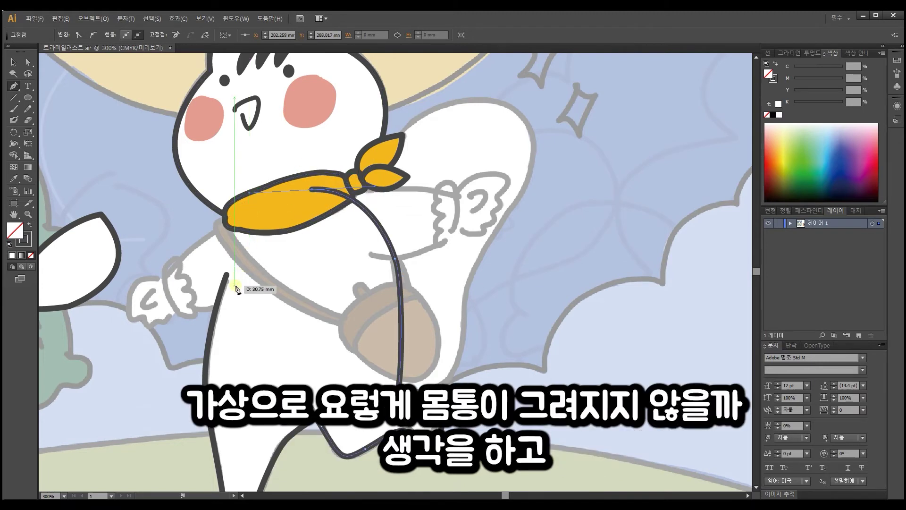
click(225, 276)
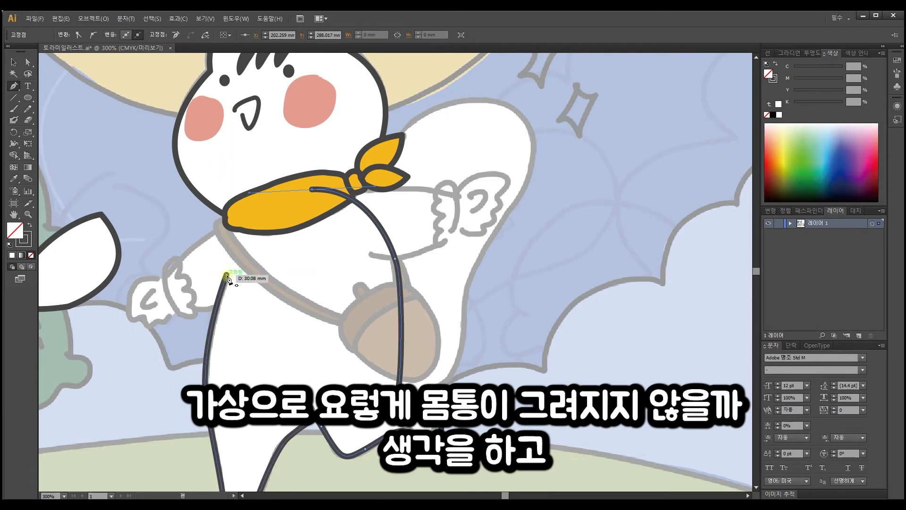
mouse_move(386, 356)
mouse_down()
mouse_move(428, 313)
mouse_move(445, 210)
mouse_move(384, 348)
mouse_up()
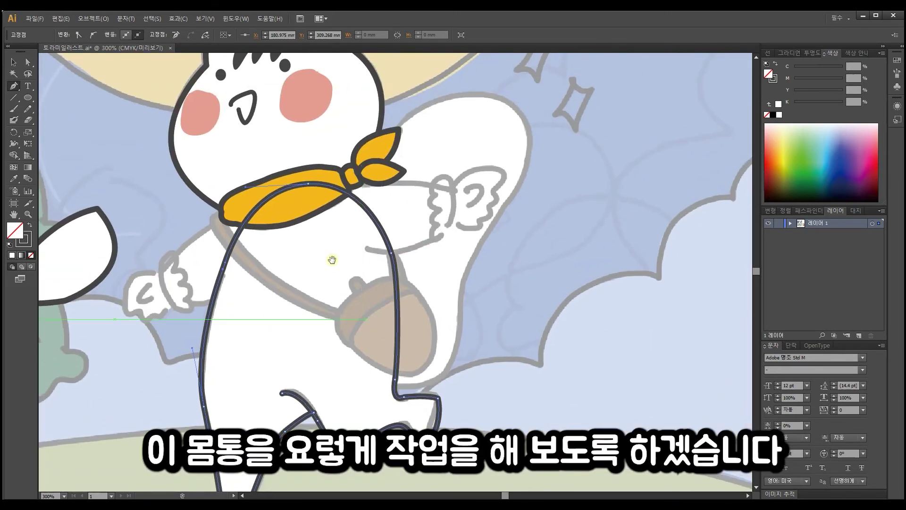
Step: Pull the loose end anchor at the crotch away from the raised leg and undo the move
click(28, 60)
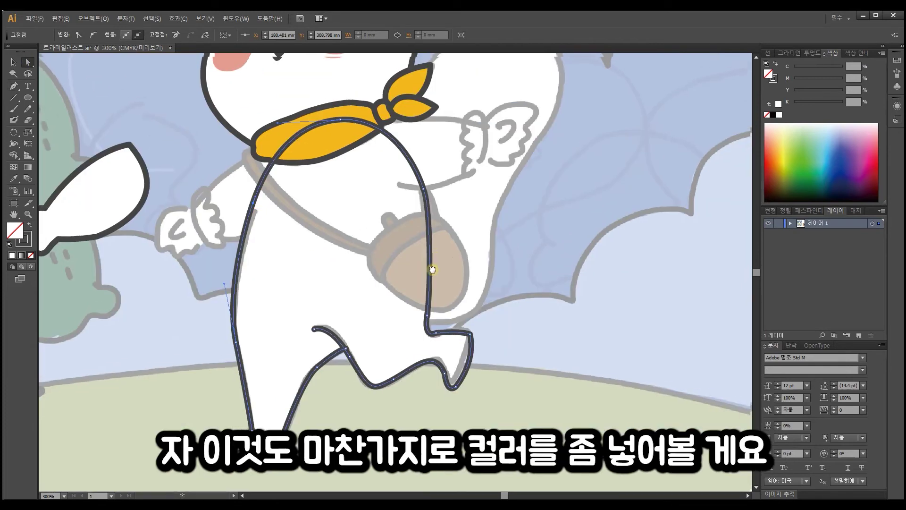
drag(437, 253, 425, 294)
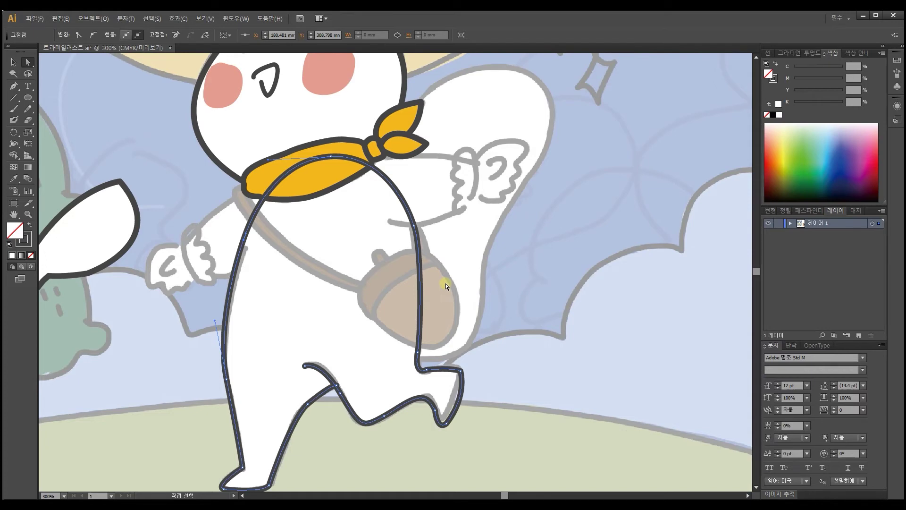
drag(416, 241, 428, 203)
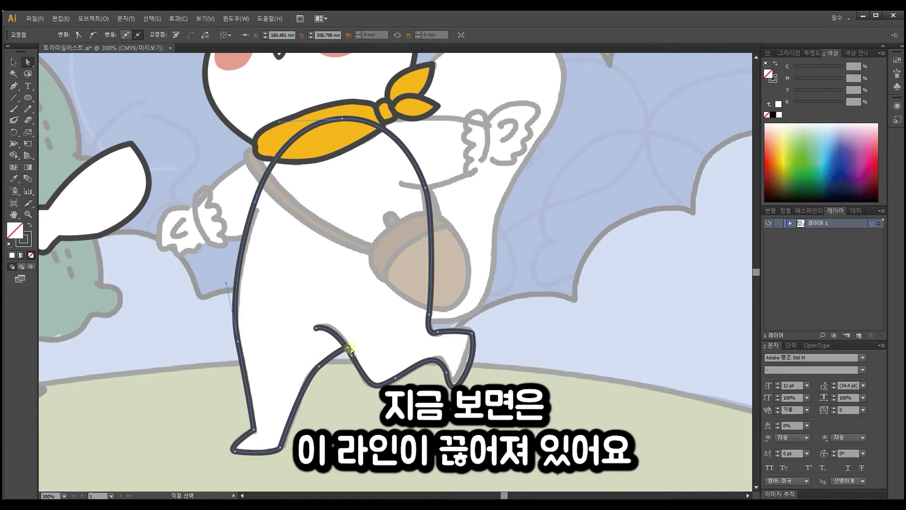
drag(349, 347, 313, 348)
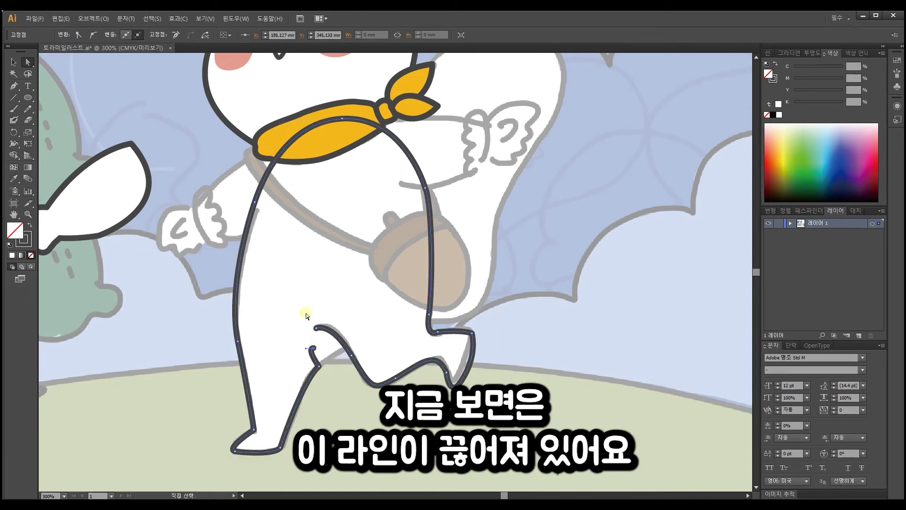
key(ctrl+z)
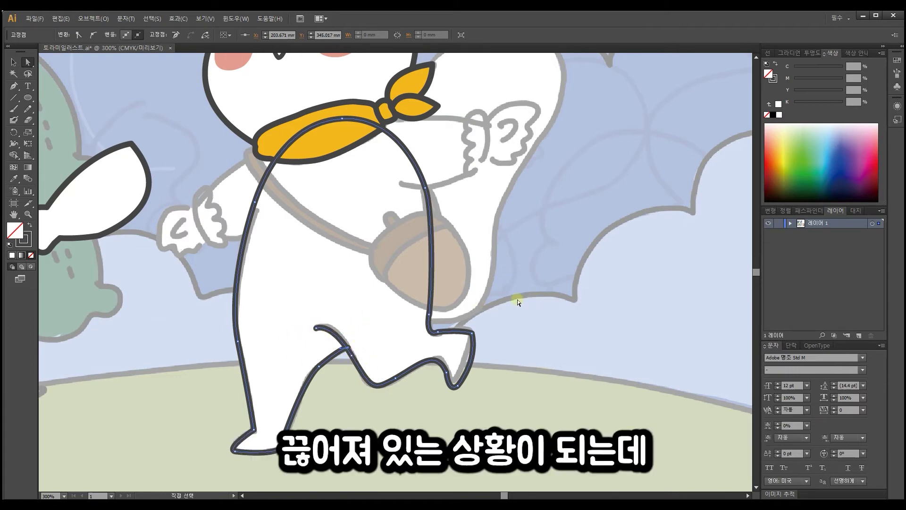
Step: Select the whole body-and-legs outline and duplicate it in place
click(14, 62)
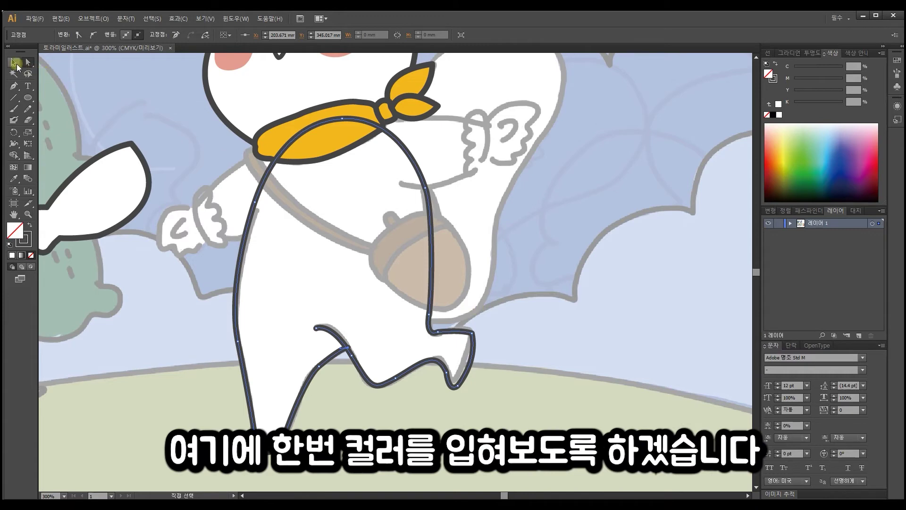
click(457, 243)
click(430, 234)
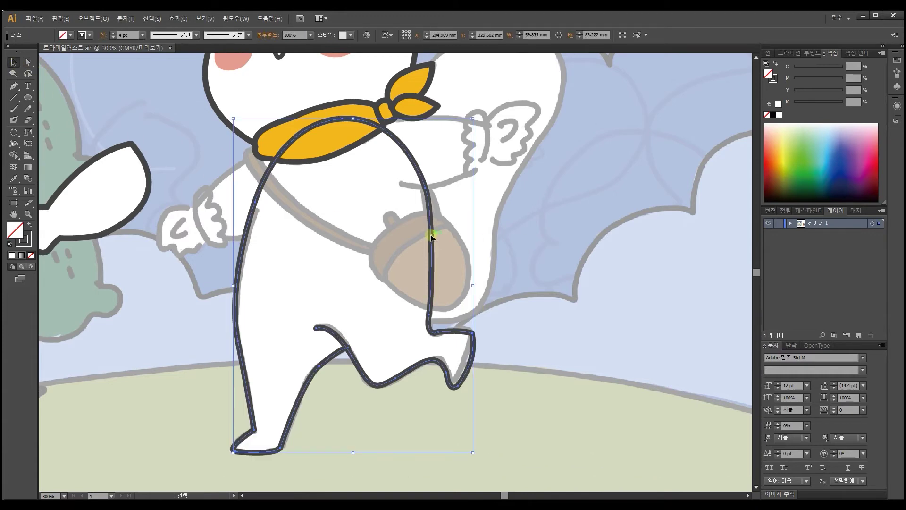
key(v)
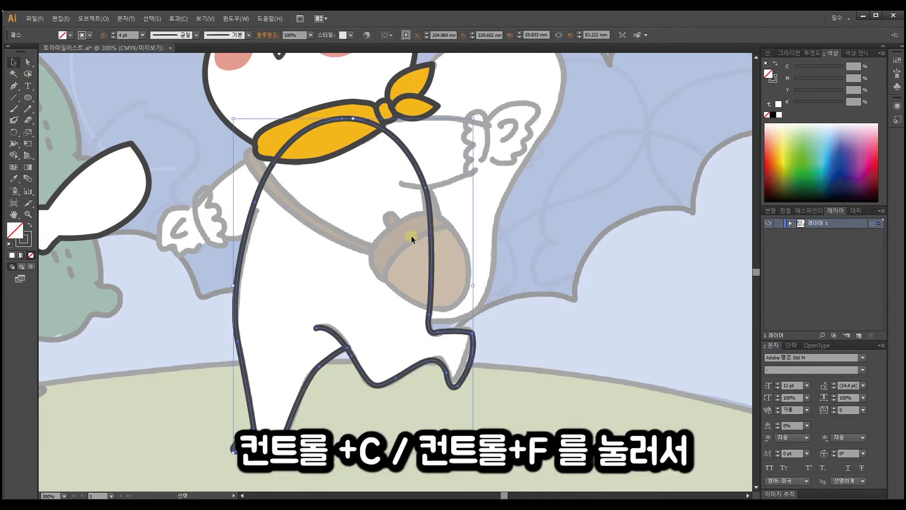
key(ctrl+c)
key(ctrl+f)
Step: Fill the body's copy with the face's white and no stroke, and arrange it behind the outline
key(i)
click(308, 89)
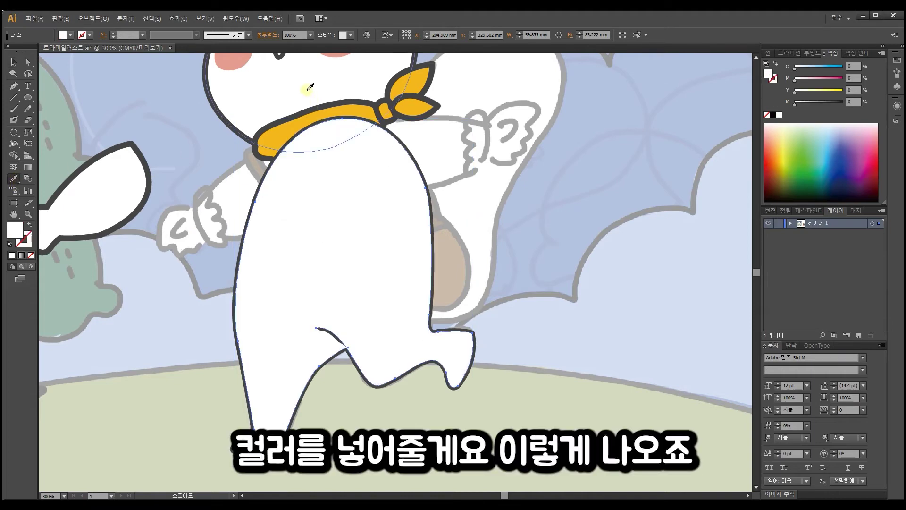
click(13, 62)
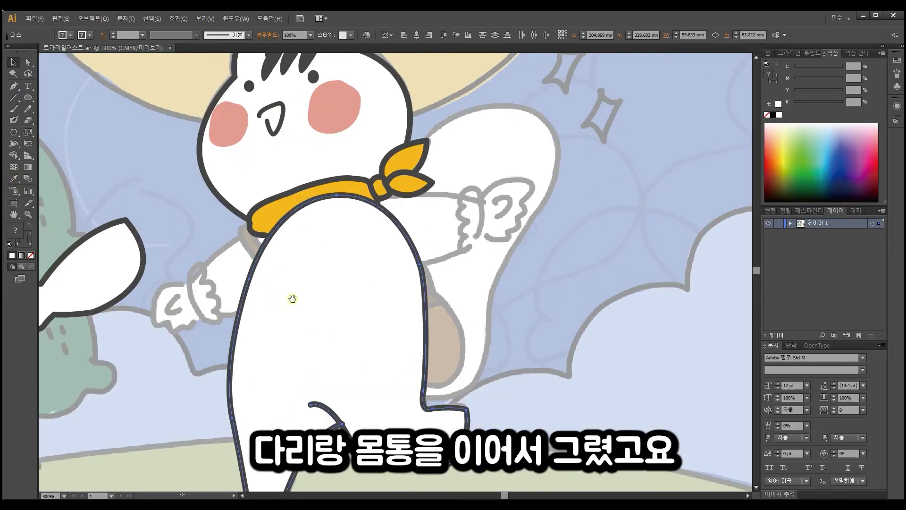
Step: Move the body's outline and white fill together straight down off the sketched body, and deselect them
drag(292, 298, 300, 229)
drag(324, 178, 325, 473)
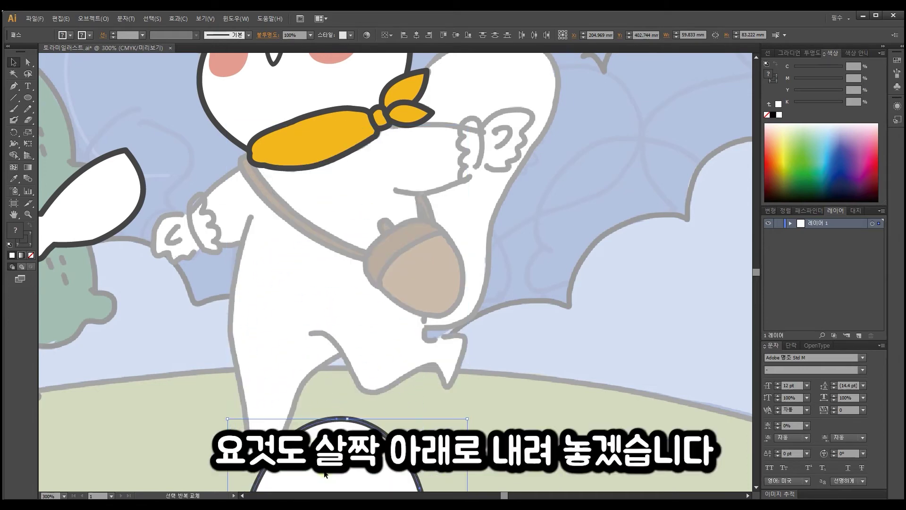
click(462, 234)
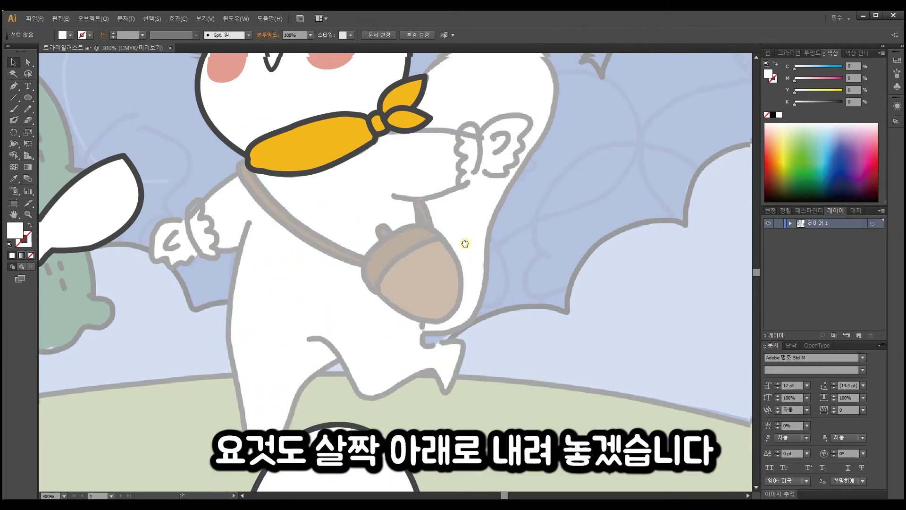
drag(467, 233, 408, 360)
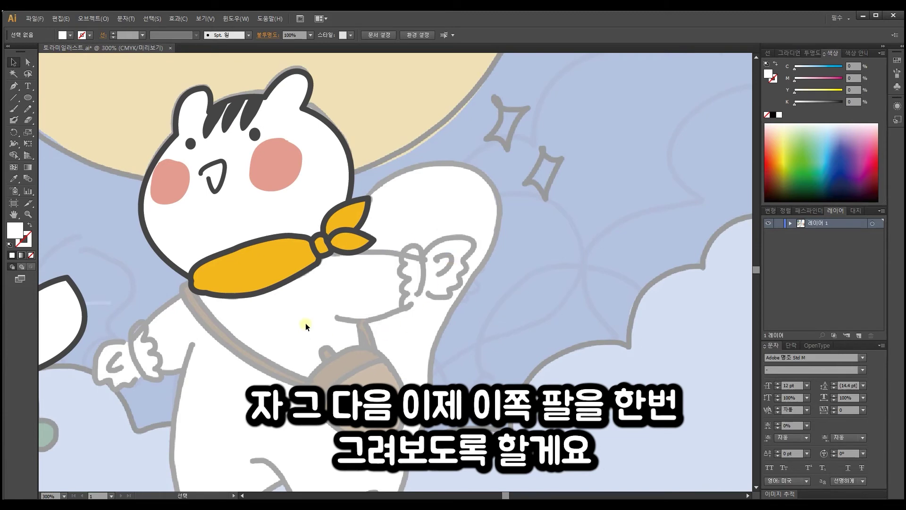
Step: Trace the upper edge of the raised arm with the Pen tool, from the scarf knot to the fingertip
key(p)
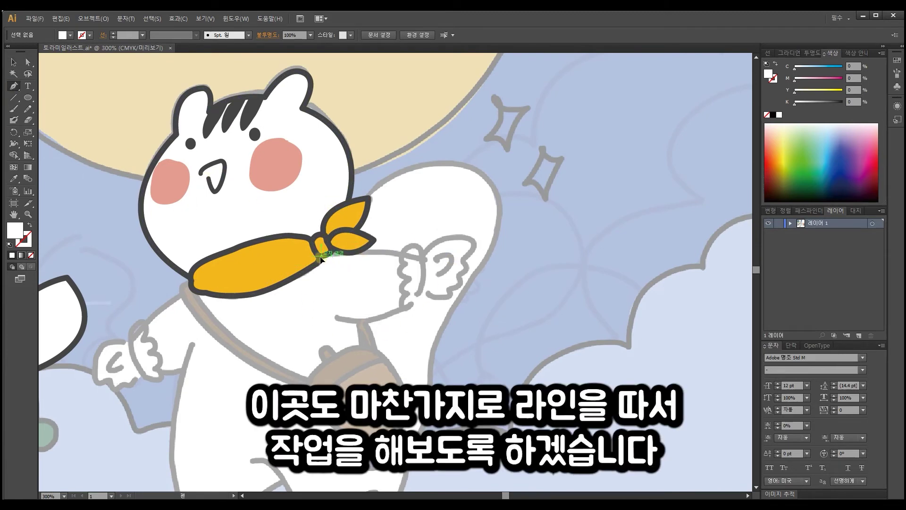
click(321, 256)
drag(423, 259, 457, 274)
click(422, 259)
drag(472, 240, 506, 245)
click(472, 240)
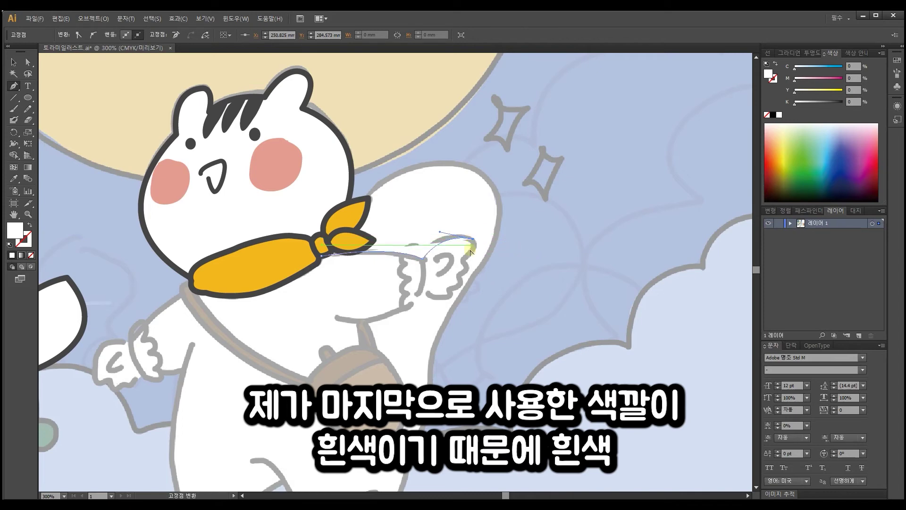
Step: Continue the arm path around the scalloped fingers and back along the underside to the chest
click(464, 261)
drag(444, 274, 430, 296)
click(461, 278)
click(451, 289)
drag(428, 293, 397, 281)
click(427, 294)
drag(336, 318, 279, 316)
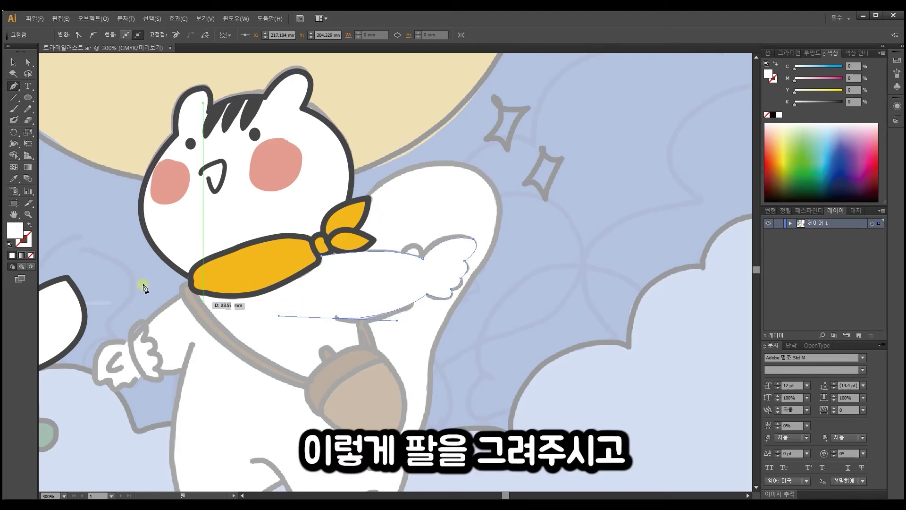
Step: Switch the arm path to a dark outline with no fill, and draw the curved thumb line inside the hand
key(shift+x)
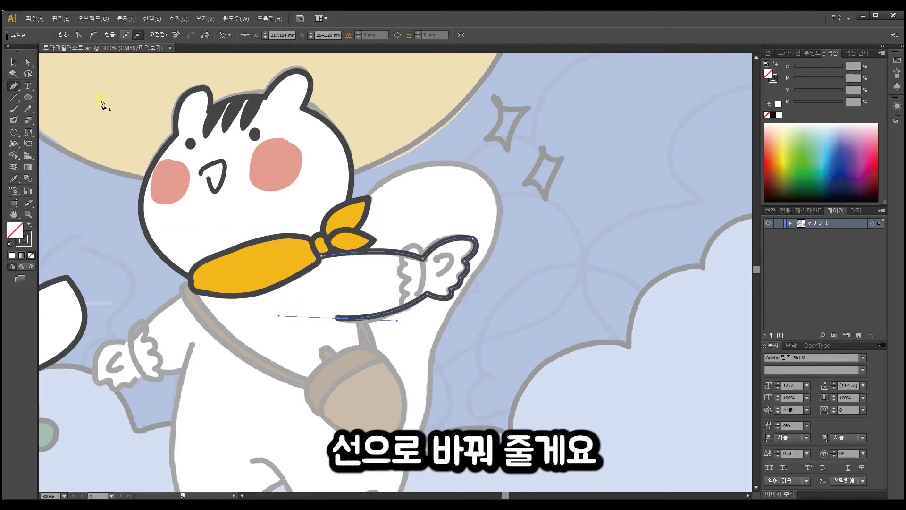
click(436, 261)
drag(441, 274, 420, 303)
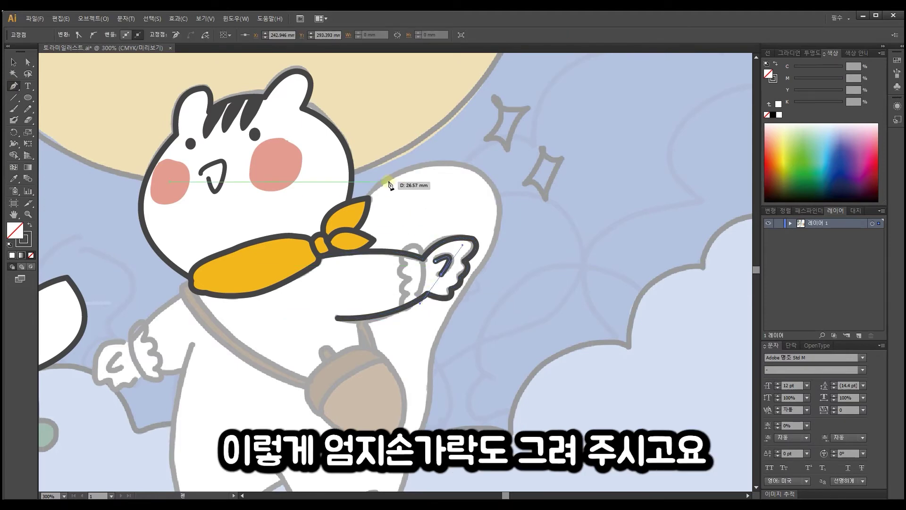
Step: Select the raised arm's outline and duplicate it in place
key(v)
click(435, 270)
key(ctrl+c)
key(ctrl+f)
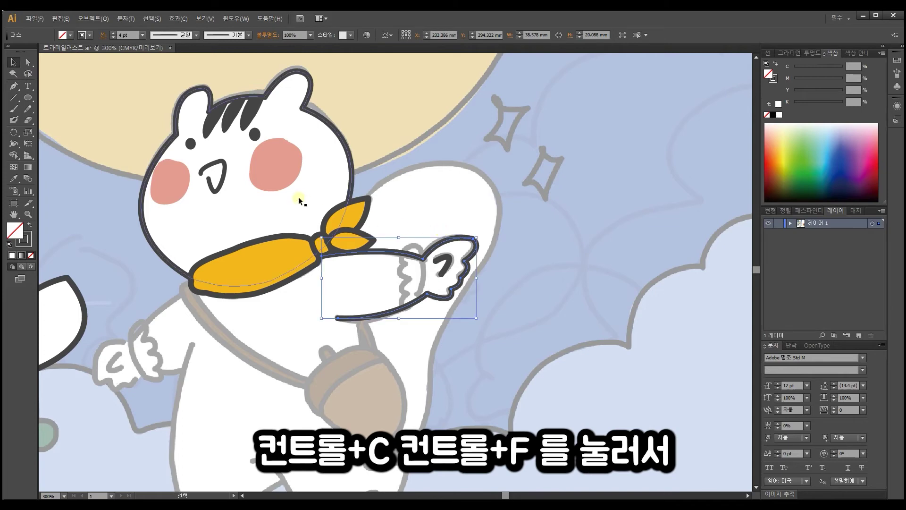
Step: Give the arm's copy the face's white fill with no stroke, and send it one level behind the outline
click(16, 178)
click(289, 220)
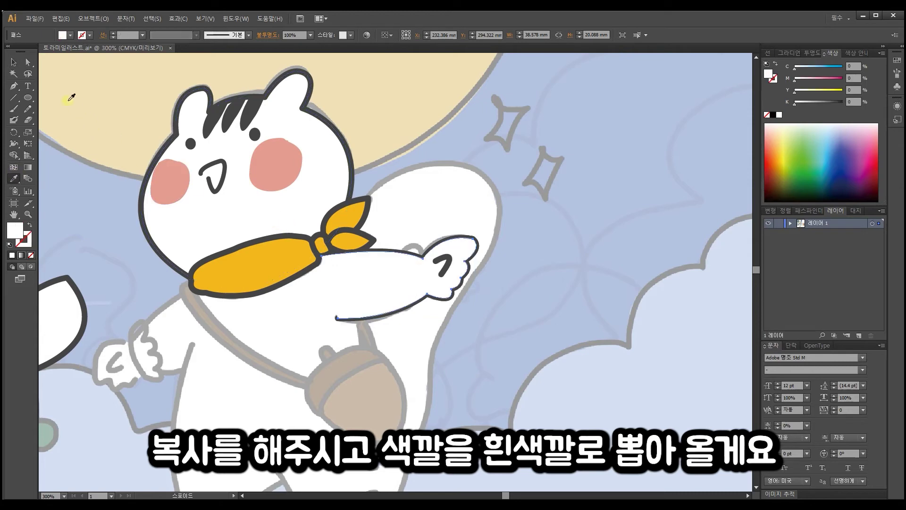
click(12, 64)
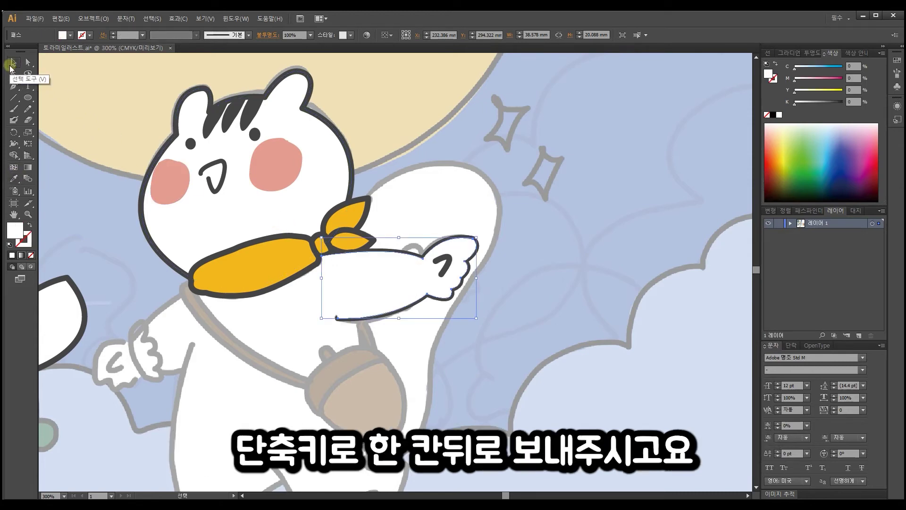
key(ctrl+bracketleft)
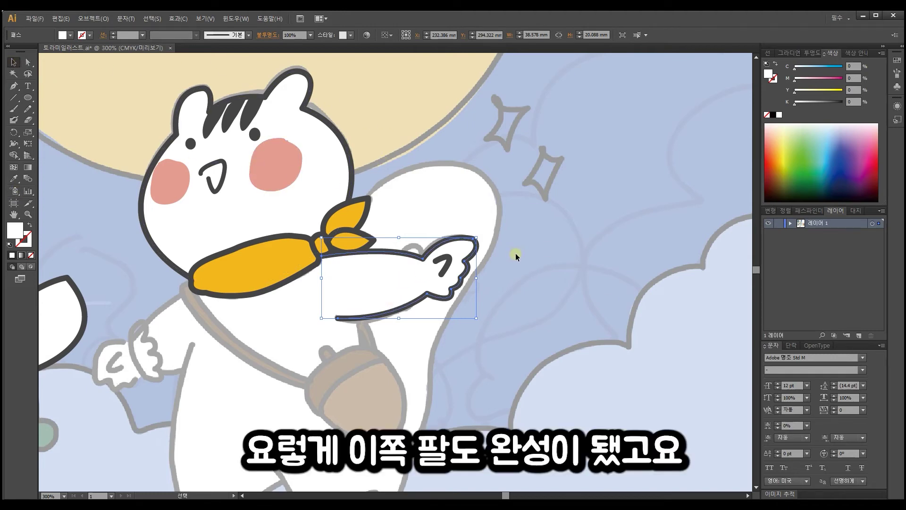
Step: Group the arm's outline, white fill and thumb line, then try moving the group away and undo the move
shift+click(446, 263)
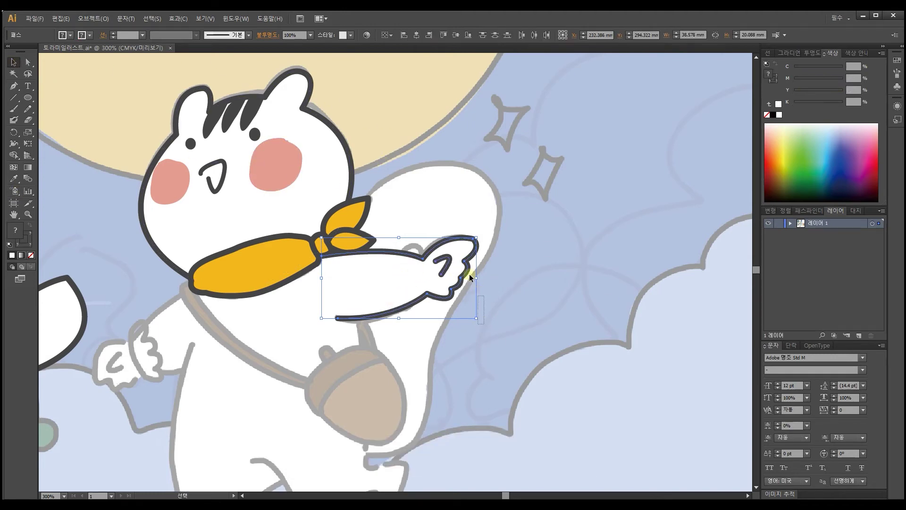
key(ctrl+g)
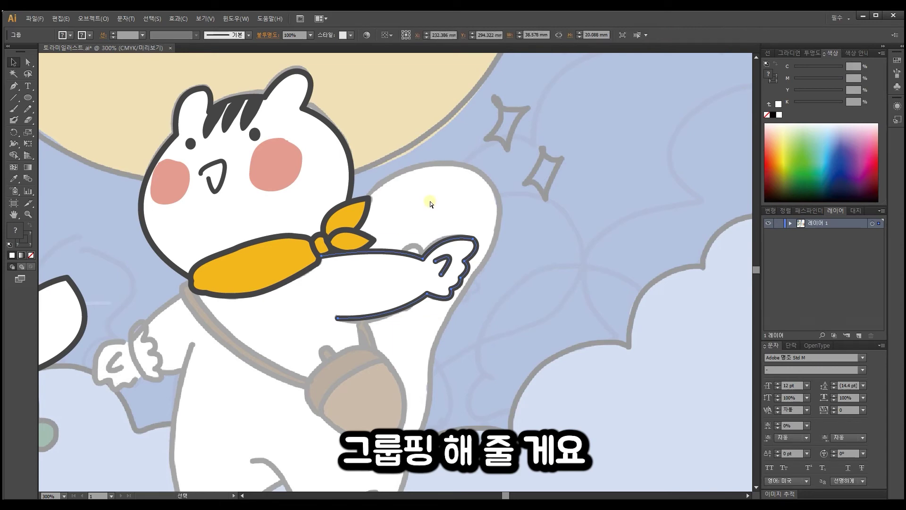
drag(412, 281, 461, 349)
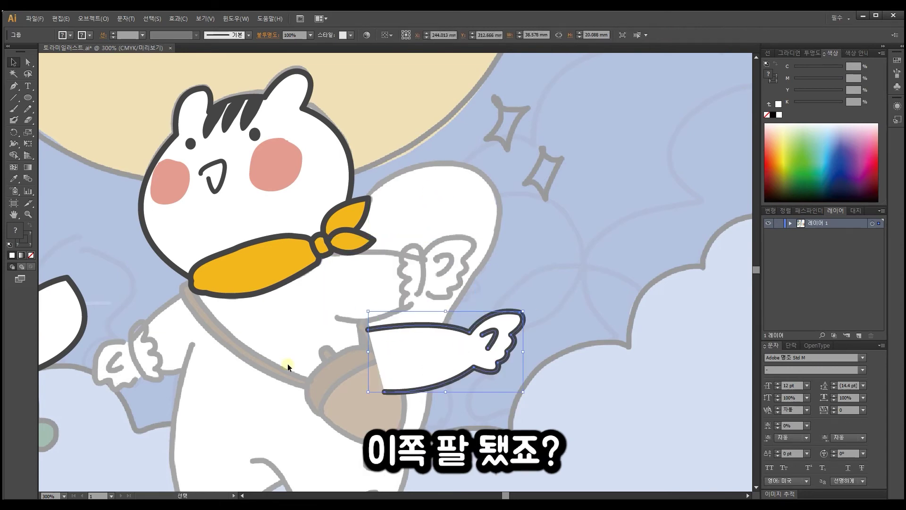
key(ctrl+z)
Step: Trace the front bag strap from the scarf's lower end to the acorn, apply the face's outline style, and deselect it
drag(361, 354, 414, 328)
key(space)
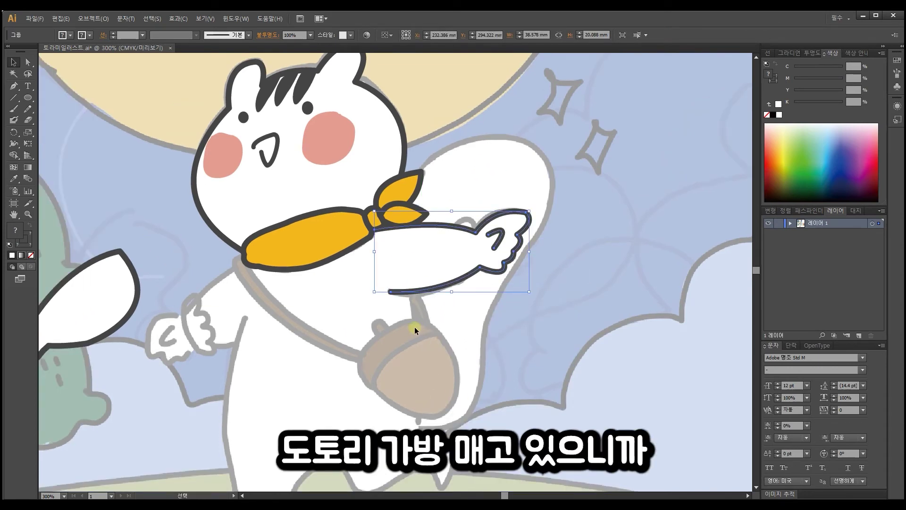
click(14, 86)
click(245, 254)
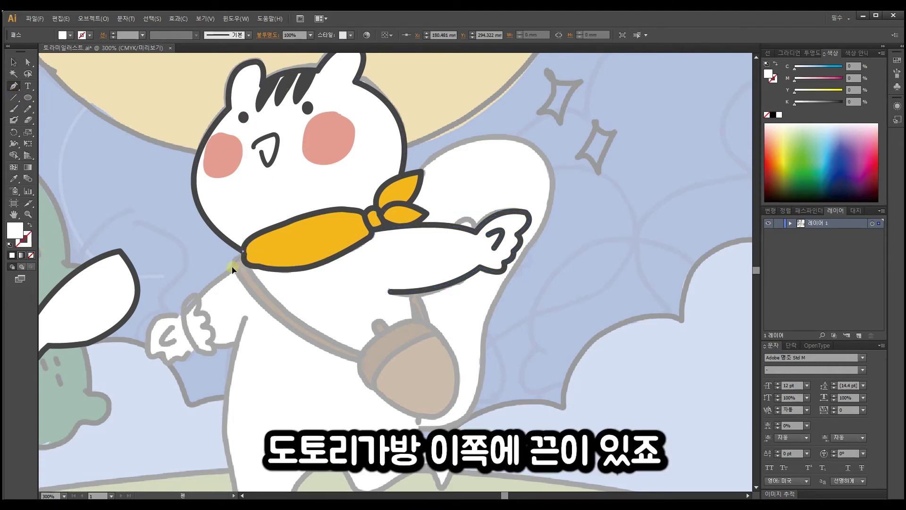
drag(234, 276, 223, 206)
key(i)
click(226, 204)
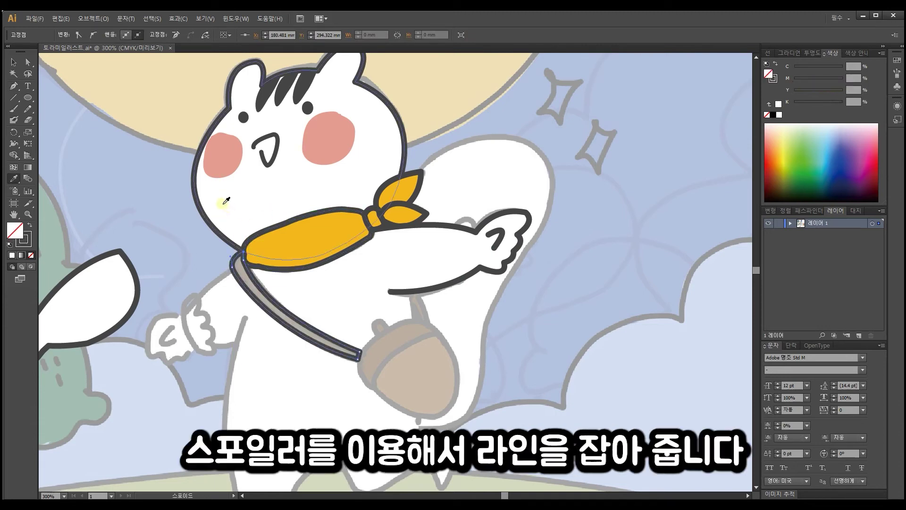
key(v)
click(309, 304)
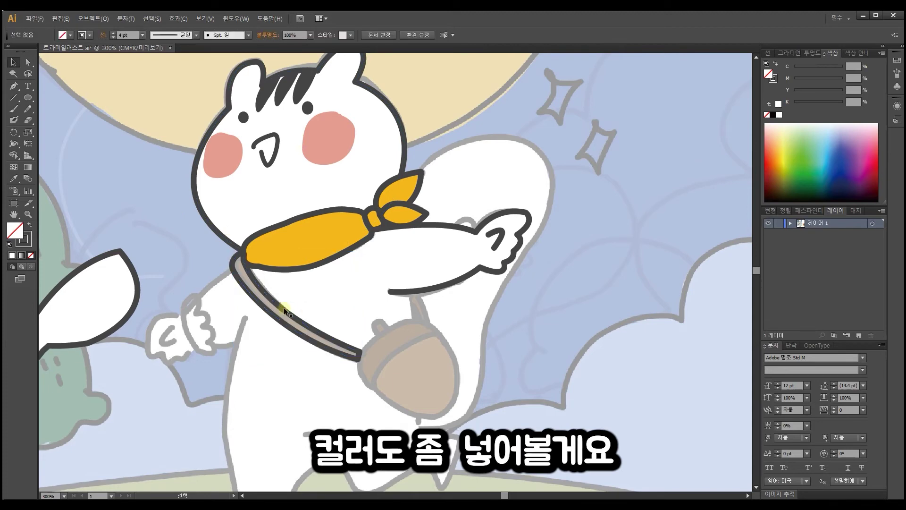
Step: Duplicate the front strap's outline in place and fill the copy with the sketched acorn's beige
click(277, 308)
key(ctrl+c)
key(ctrl+f)
click(13, 178)
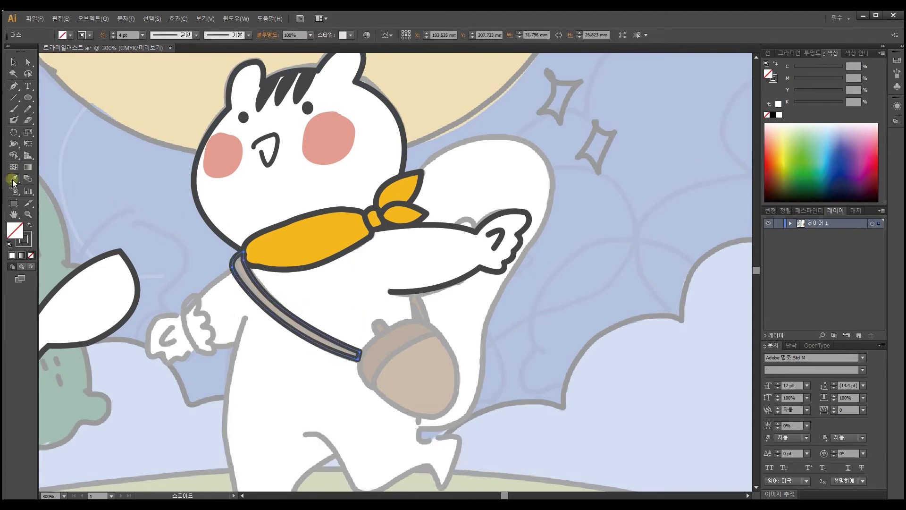
click(413, 347)
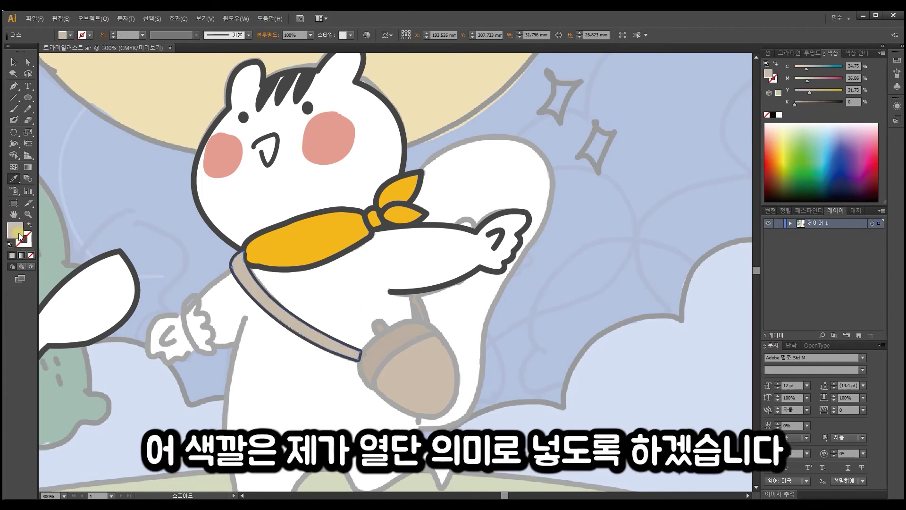
Step: Darken the strap copy's fill to brown 997d62, arrange it behind the strap's outline, and deselect
double_click(15, 230)
drag(494, 258, 489, 274)
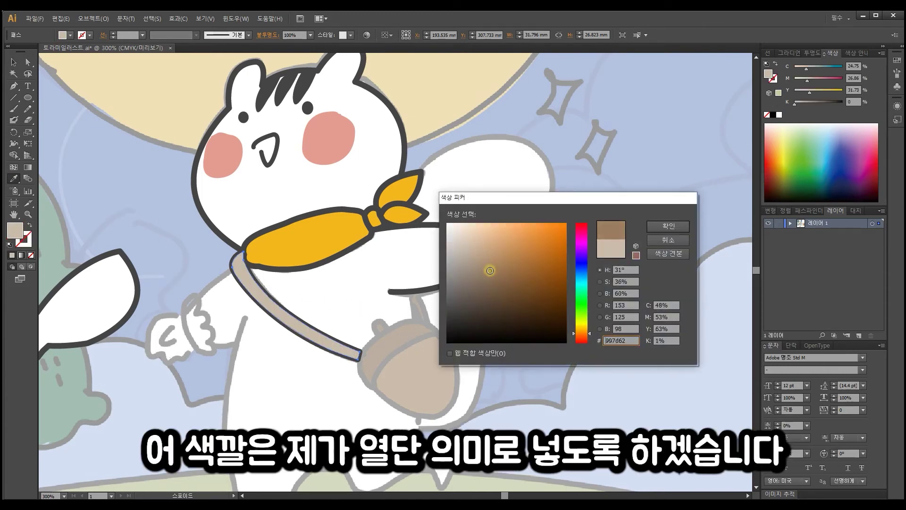
click(668, 226)
click(13, 62)
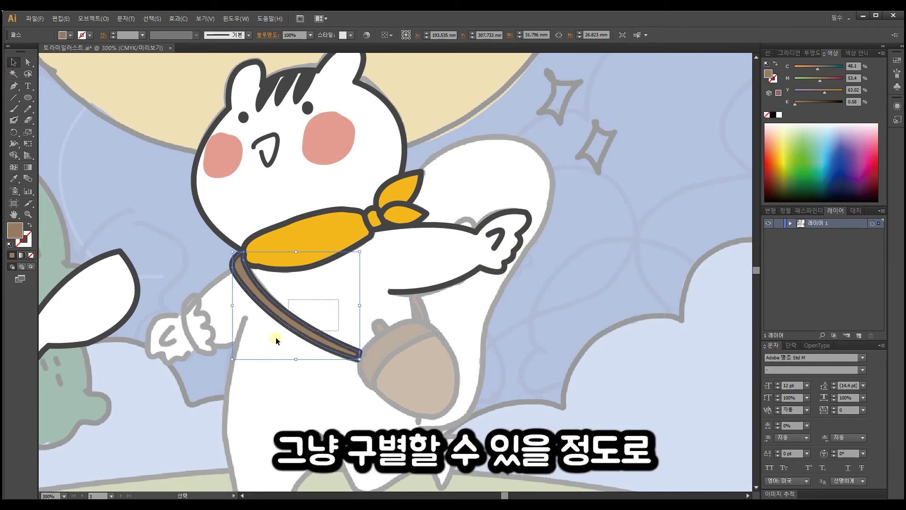
click(361, 293)
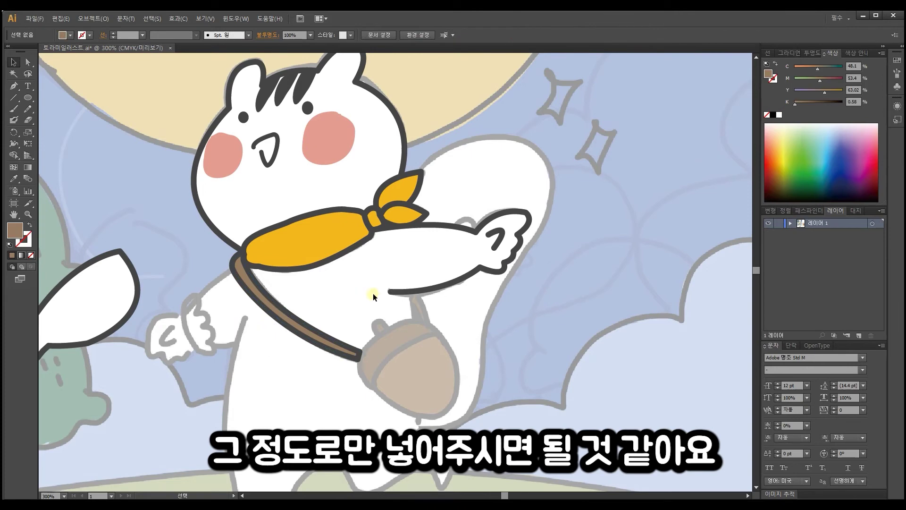
Step: Trace the rear bag strap from above the arm's lower line down to the acorn, and apply the front strap's dark outline style
drag(377, 305, 339, 254)
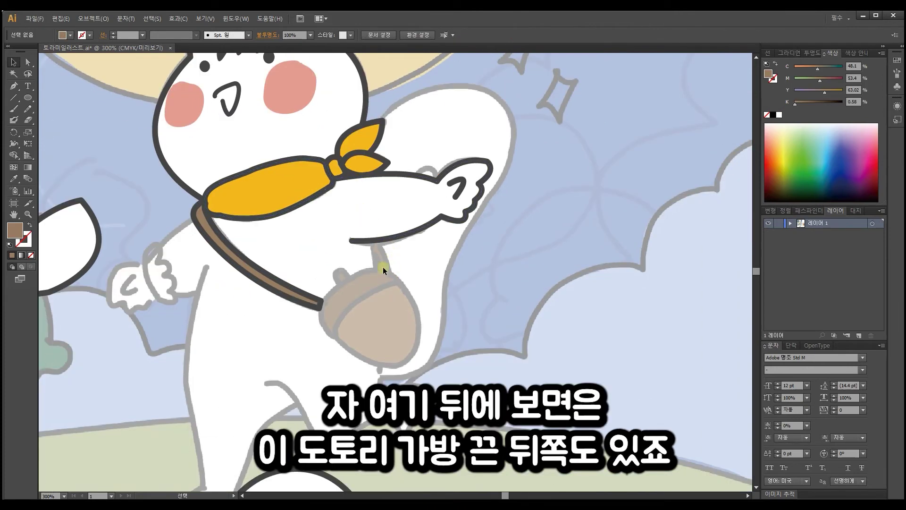
click(14, 85)
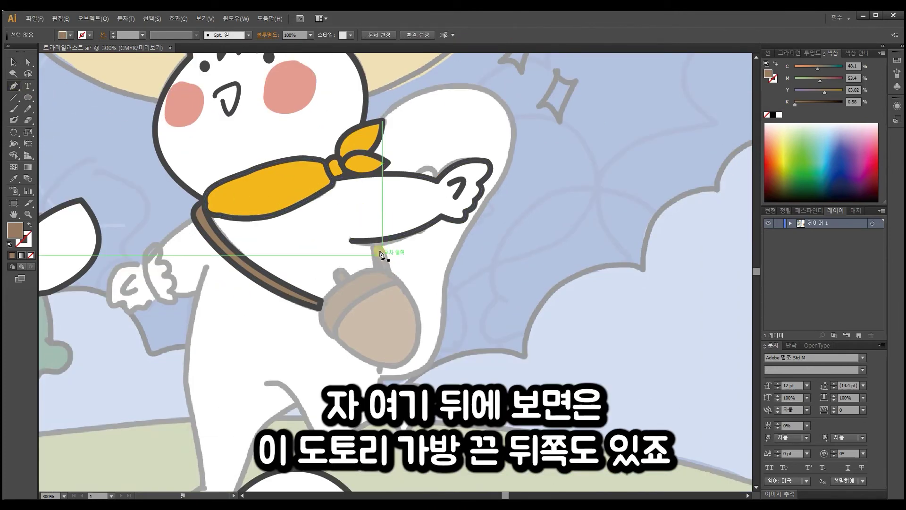
drag(376, 245, 347, 202)
click(363, 218)
click(355, 222)
drag(378, 271, 377, 272)
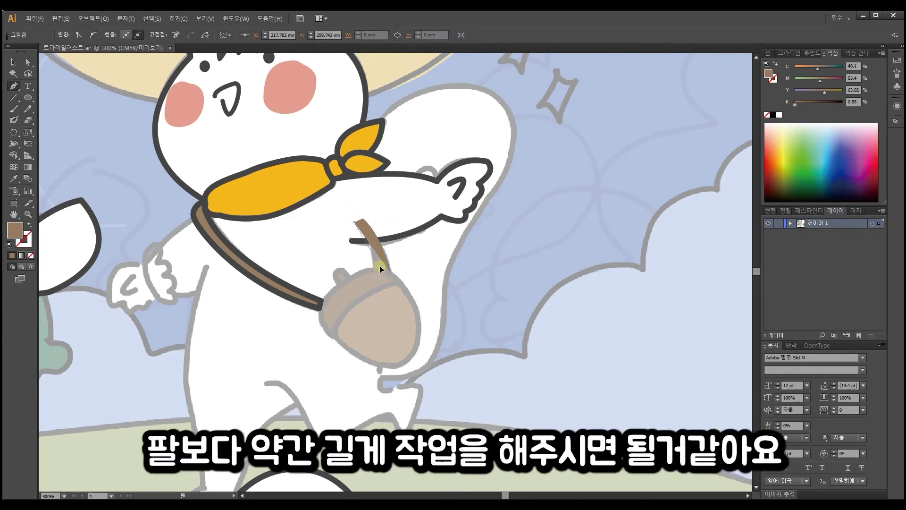
click(392, 273)
click(14, 178)
click(225, 252)
key(v)
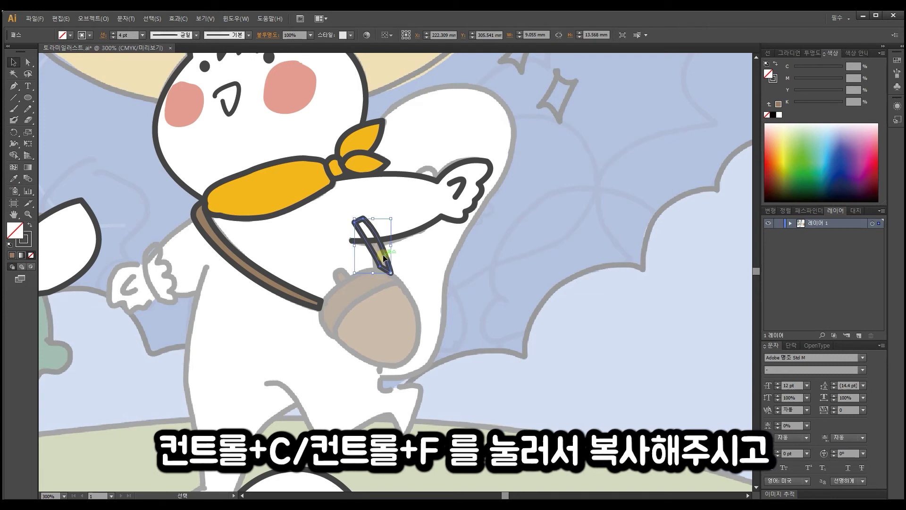
Step: Fill the rear strap's duplicate with the front strap's brown, behind the outline, and group the two
click(14, 178)
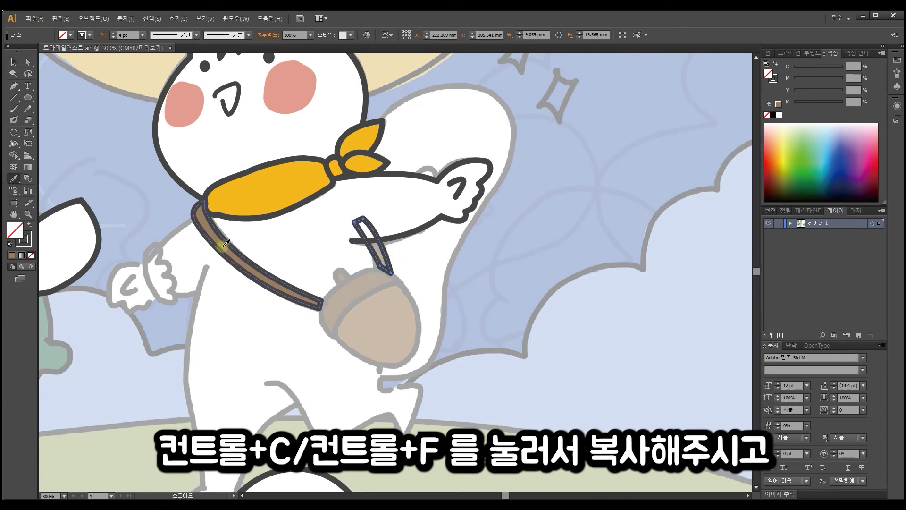
click(226, 243)
click(15, 64)
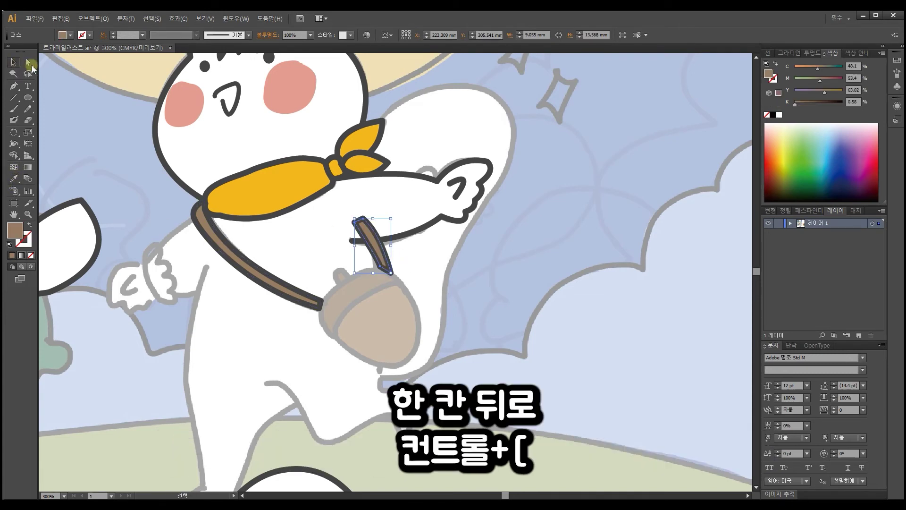
drag(297, 246, 378, 267)
key(ctrl+g)
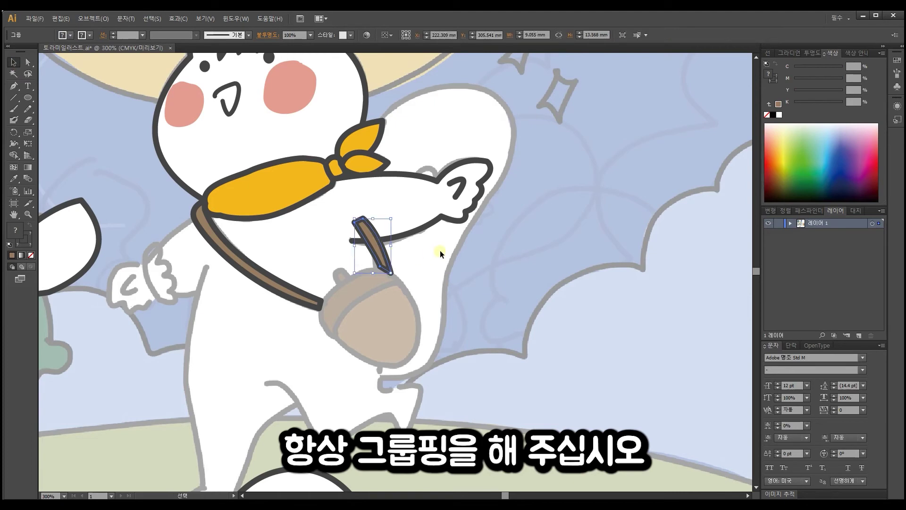
Step: Place a screen capture of the sketched acorn beside the squirrel, scale it to about 55 by 51 mm, and rotate the acorn upright
click(15, 87)
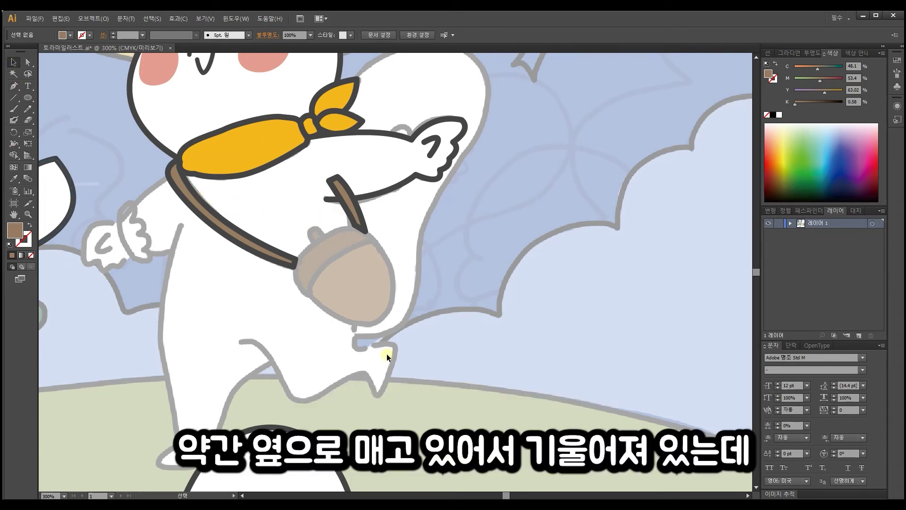
key(ctrl+shift+d)
drag(274, 208, 418, 343)
click(371, 217)
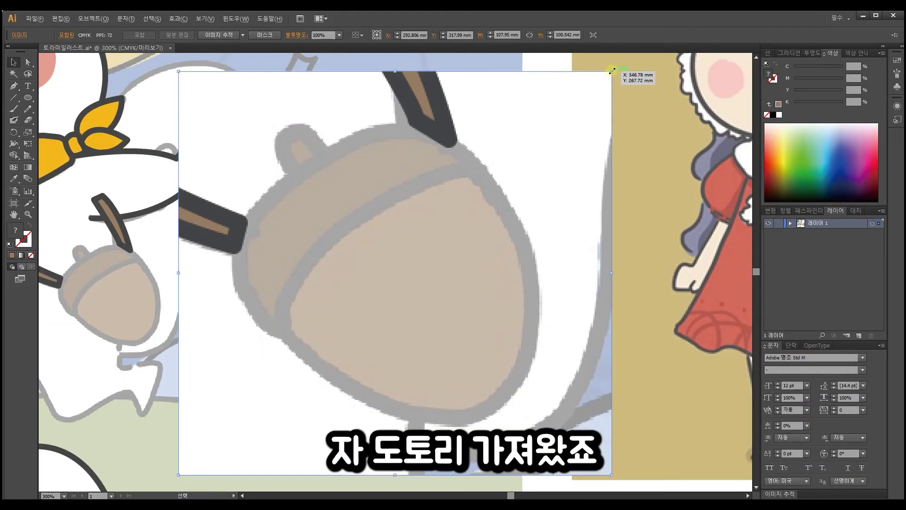
drag(612, 70, 551, 174)
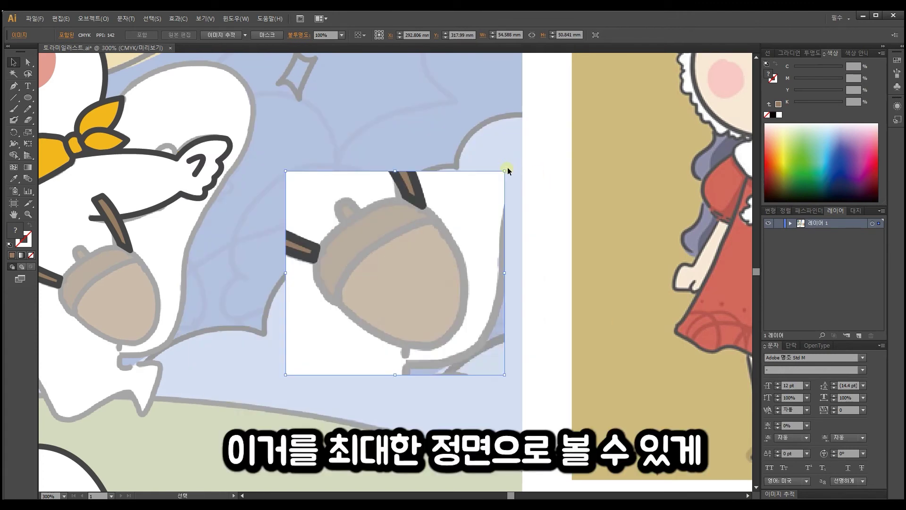
drag(509, 166, 544, 252)
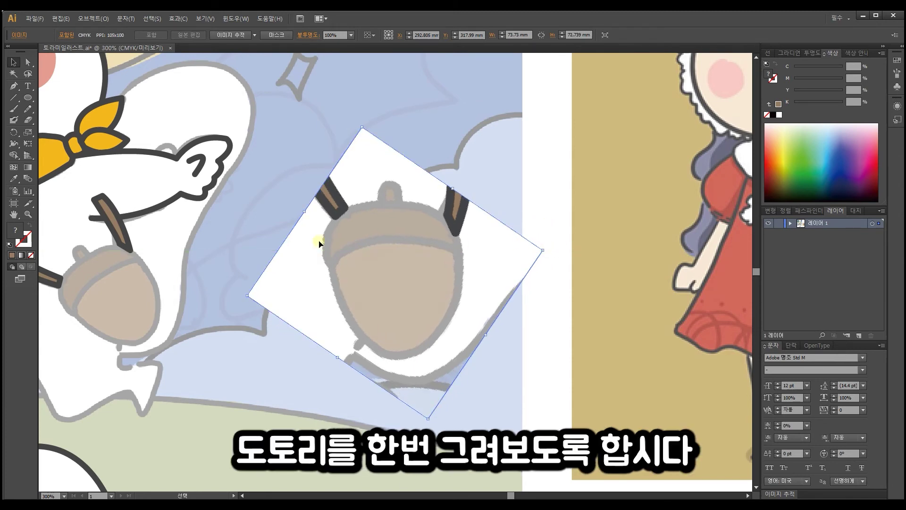
Step: Draw an ellipse about 35 by 25 mm over the acorn's cap and apply the face's outline style
key(l)
drag(317, 203, 463, 300)
click(14, 178)
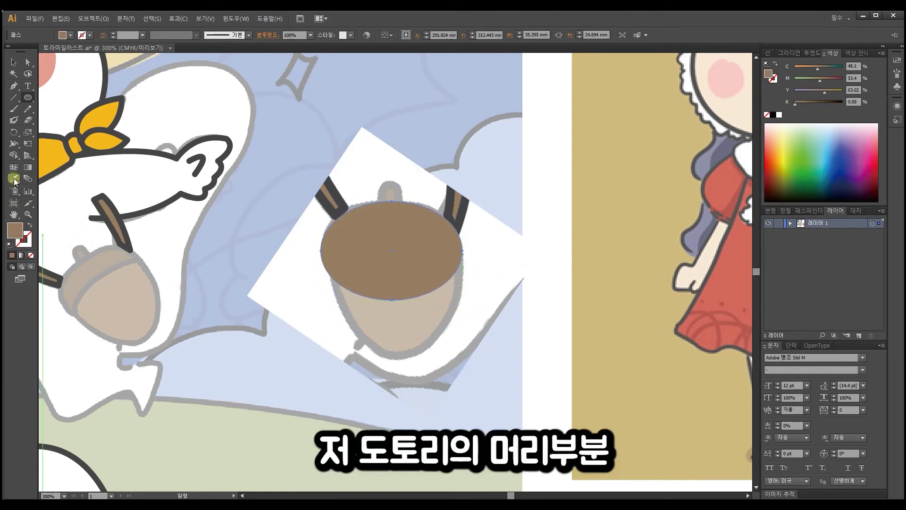
click(103, 78)
Step: Duplicate the cap ellipse about 10 mm straight down and select both overlapping ellipses
click(13, 63)
drag(401, 202, 400, 242)
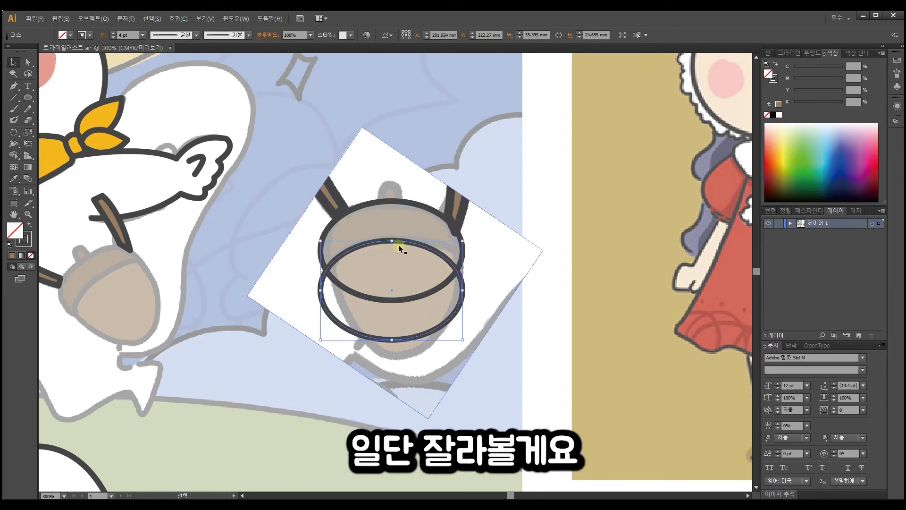
shift+click(463, 253)
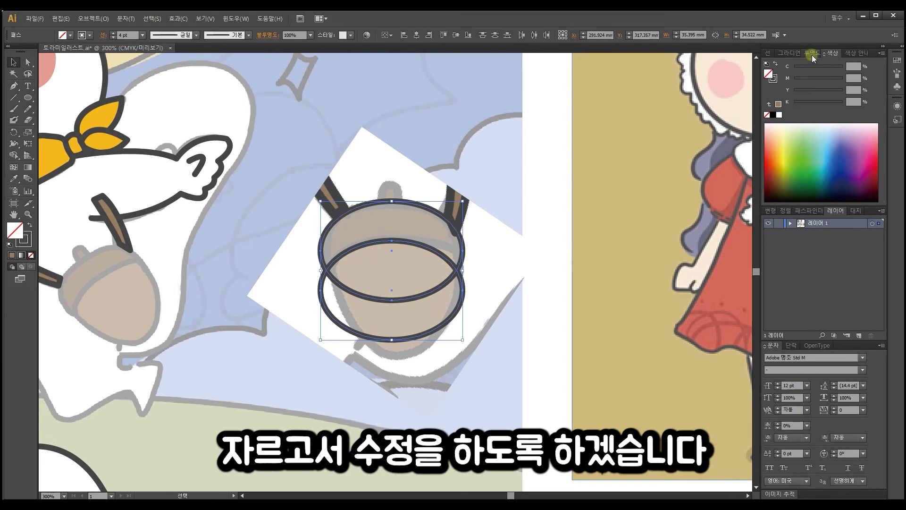
Step: Subtract the lower ellipse from the cap ellipse and draw the left half of the acorn's body, about 18 by 32 mm, with the Pen tool
key(ctrl+shift+F9)
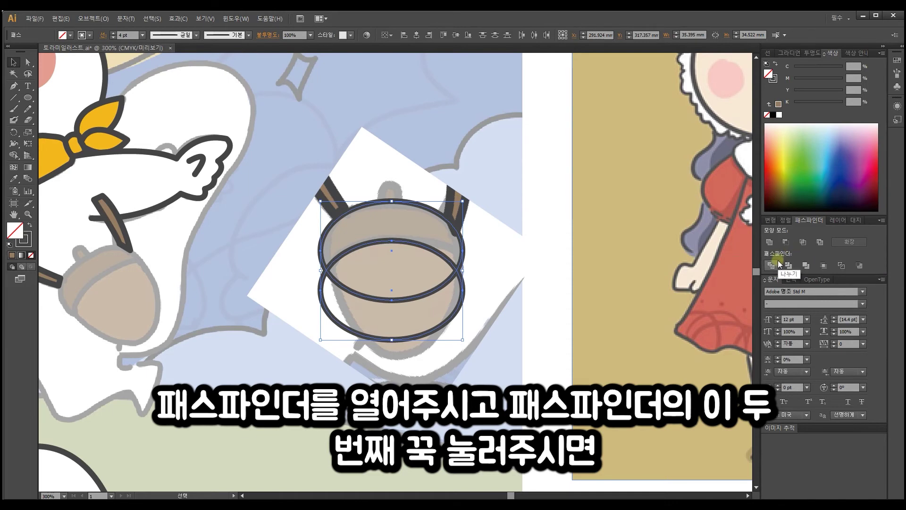
click(787, 243)
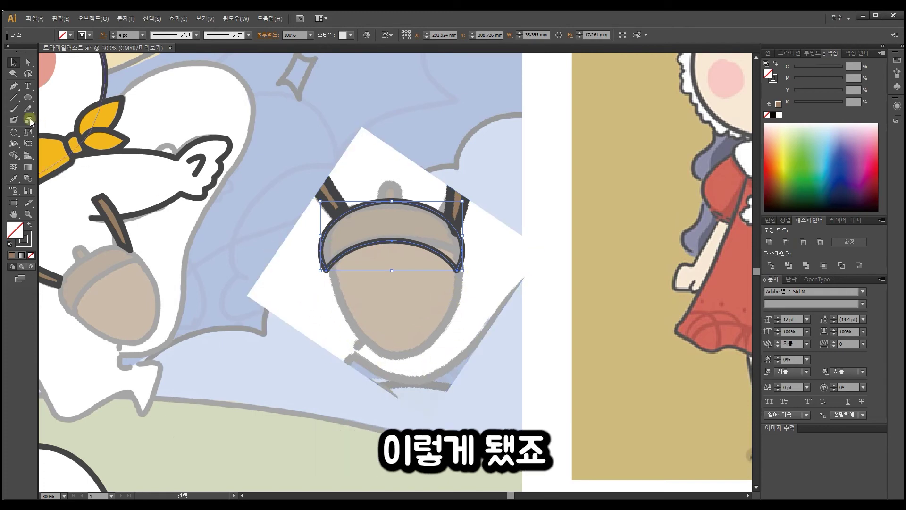
key(p)
click(327, 272)
drag(397, 369, 467, 371)
click(398, 370)
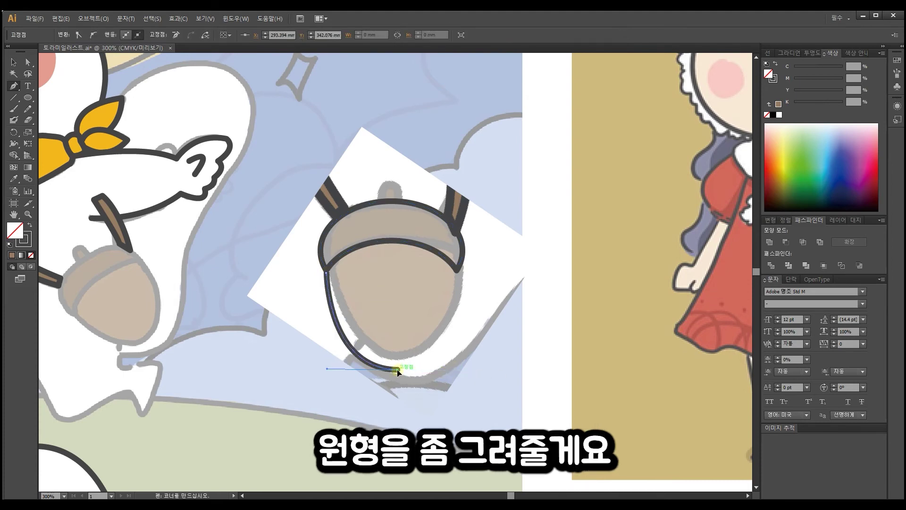
click(397, 241)
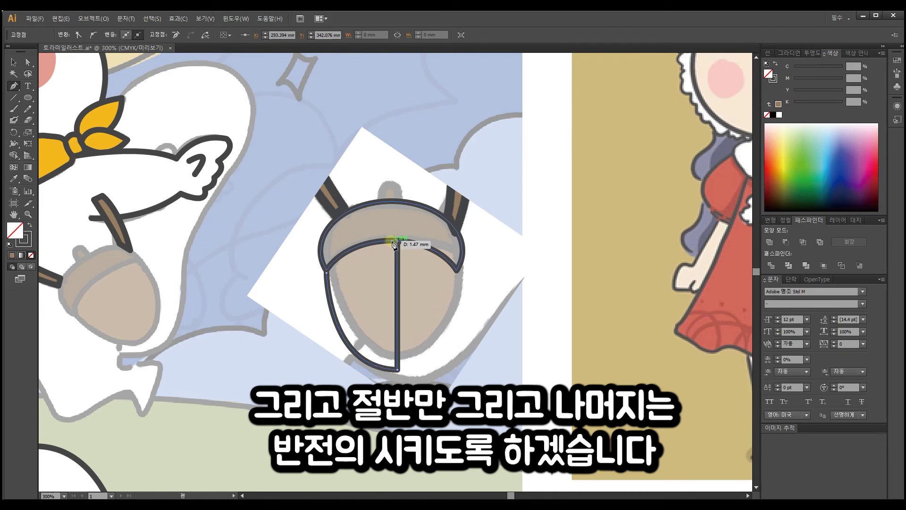
click(329, 276)
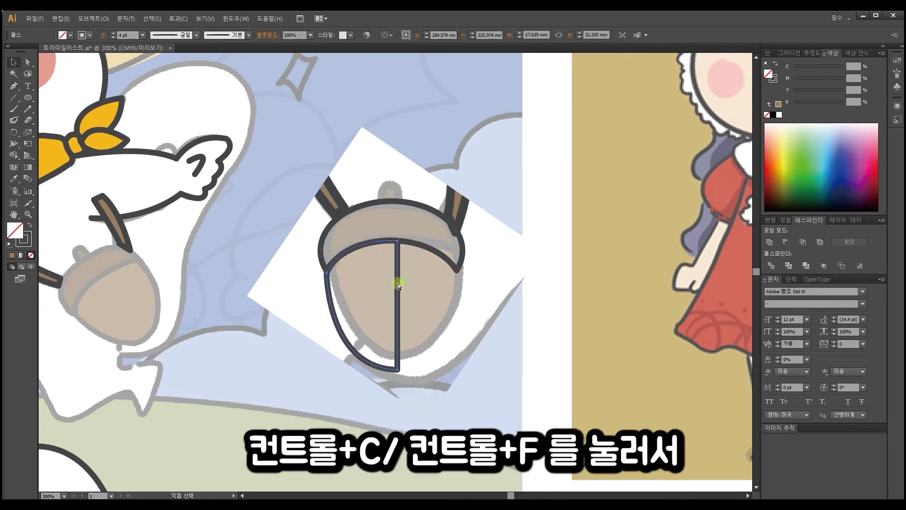
Step: Duplicate the half body in place, reflect it across the vertical centre line, and unite both halves into one shape
key(ctrl+c)
key(ctrl+f)
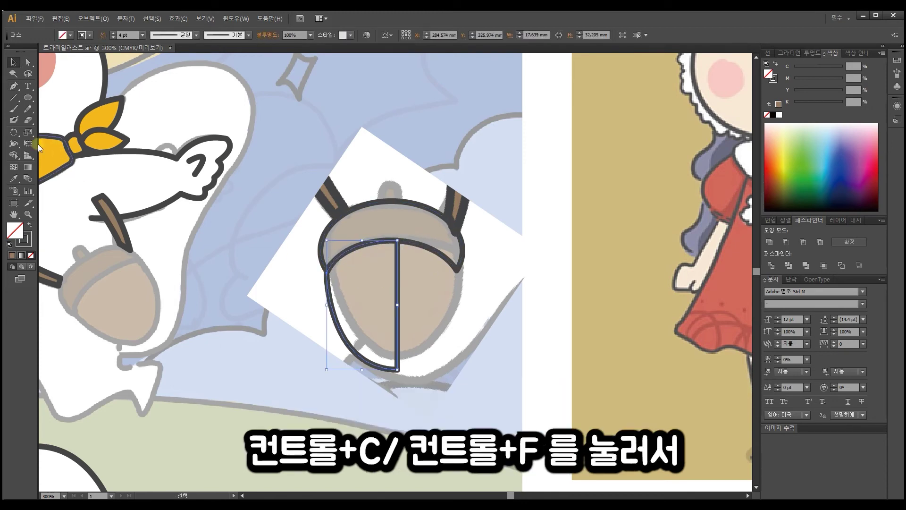
key(r)
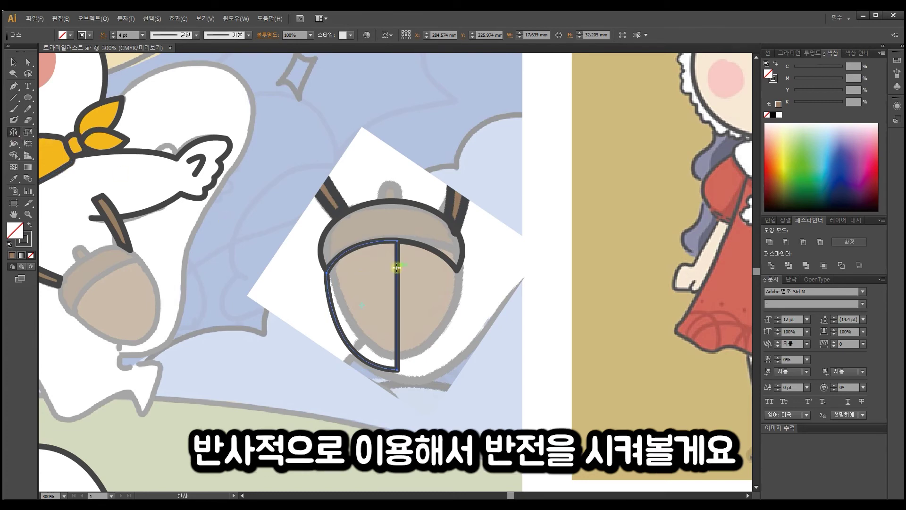
click(396, 267)
alt+click(398, 309)
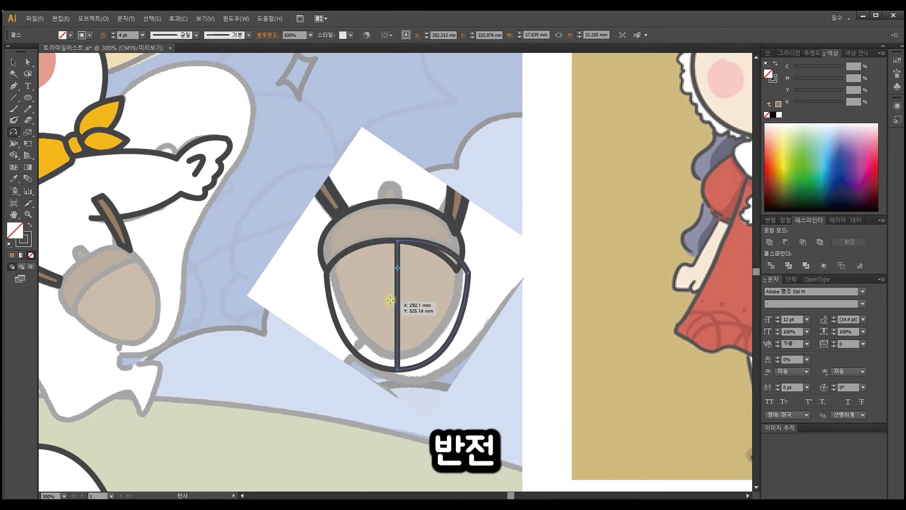
click(13, 63)
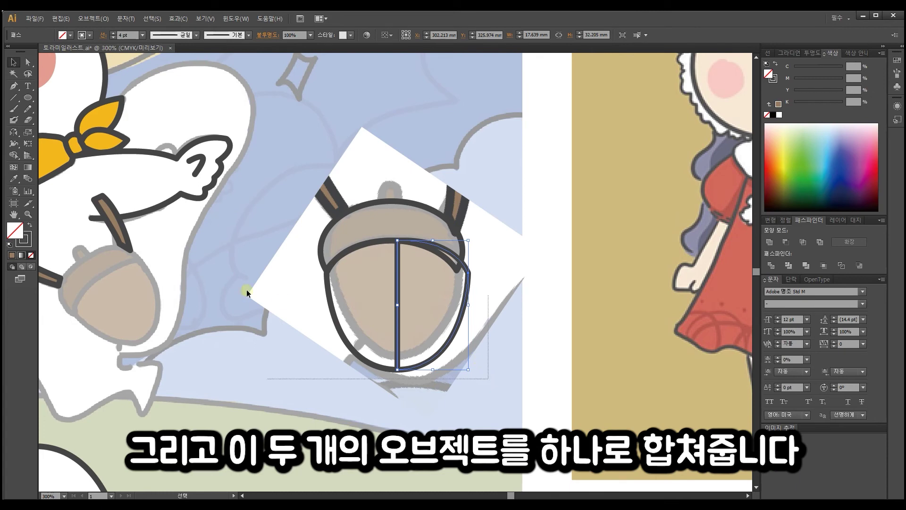
drag(245, 289, 542, 318)
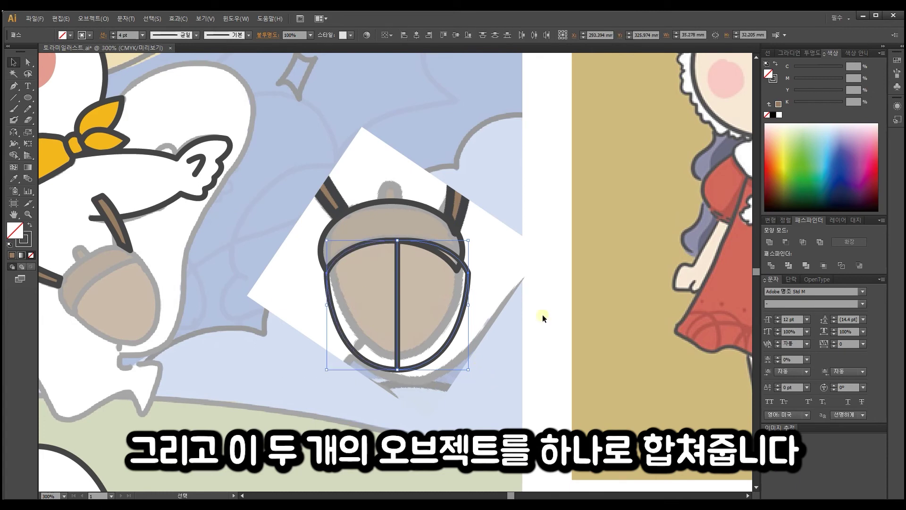
click(770, 243)
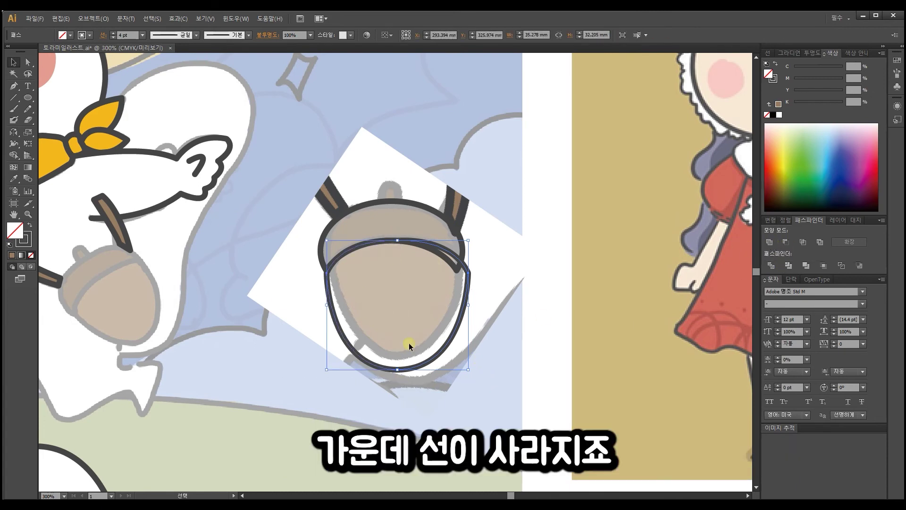
Step: Narrow the acorn's body to about 33 mm wide and centre it horizontally with the cap
drag(469, 306, 458, 307)
drag(458, 307, 457, 305)
shift+click(393, 207)
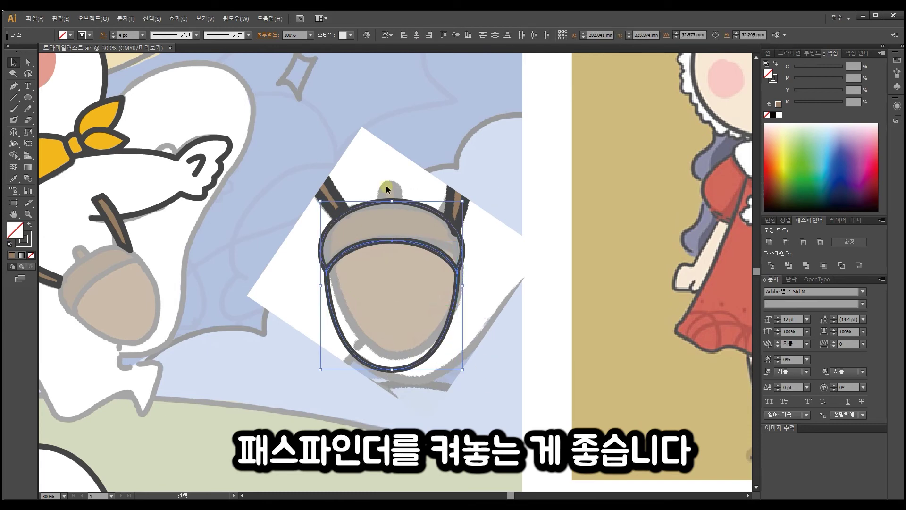
click(418, 35)
Step: Raise the body's top edge into the cap and divide the two overlapping shapes with Pathfinder
click(375, 230)
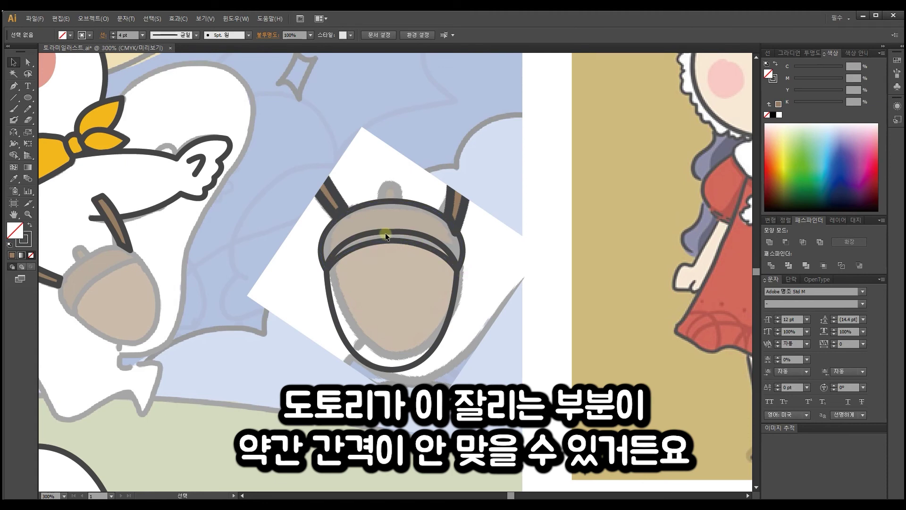
click(330, 205)
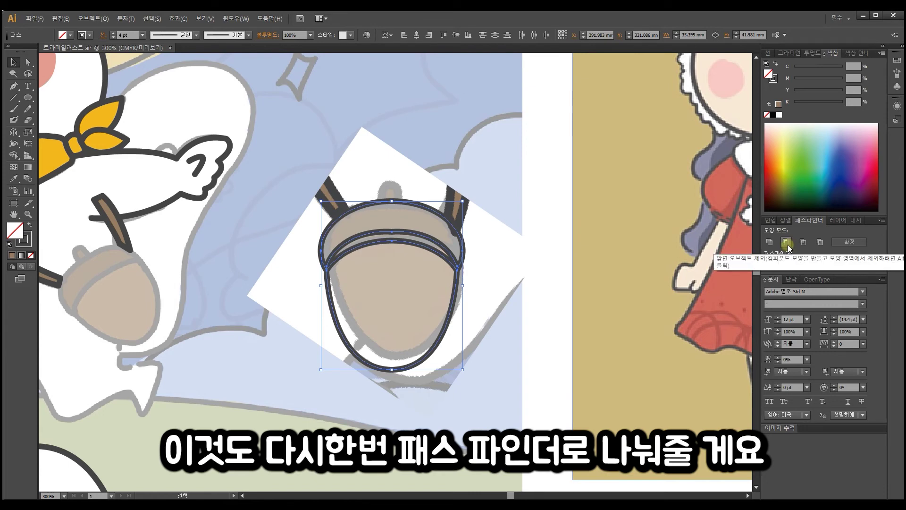
key(a)
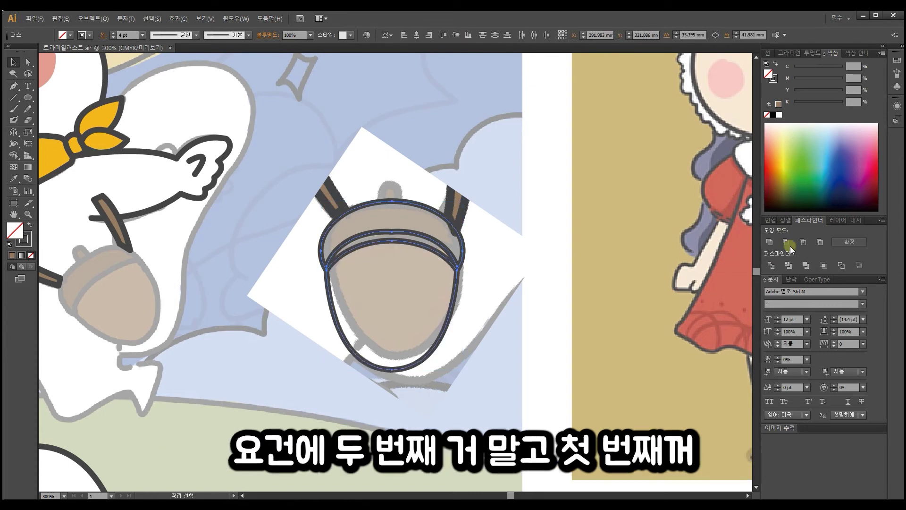
click(777, 268)
key(v)
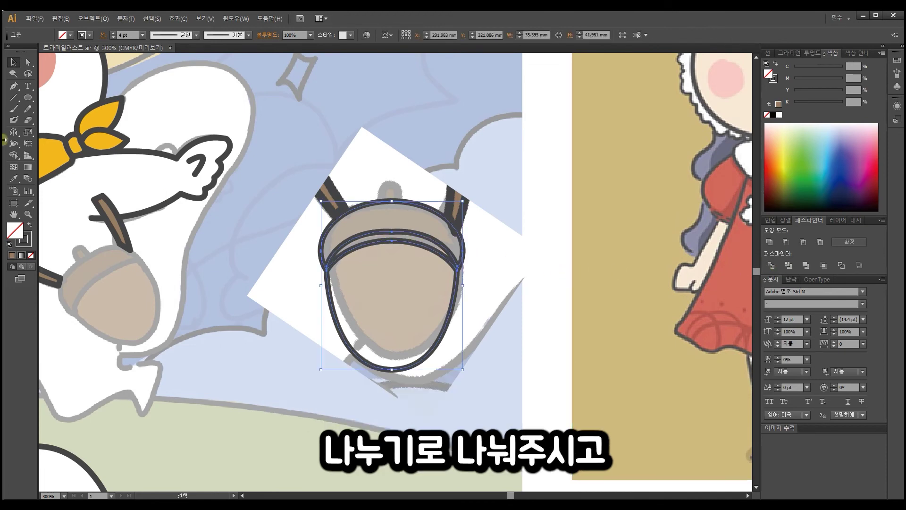
Step: Ungroup the divided acorn pieces and unite the two upper ones into a single cap shape
click(26, 63)
click(355, 151)
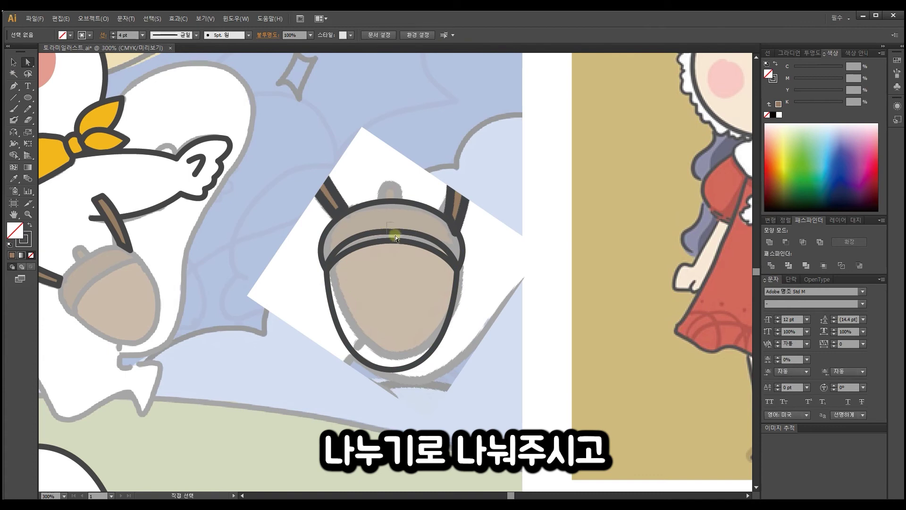
key(v)
click(417, 235)
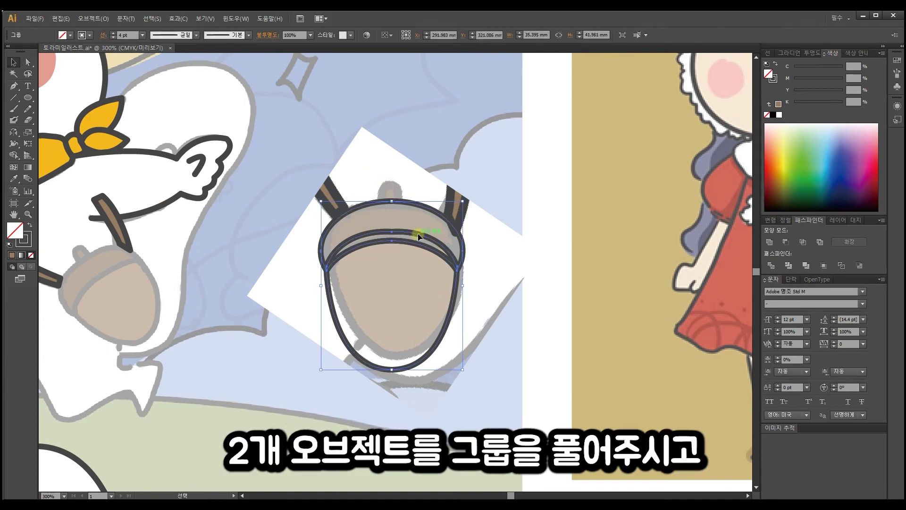
right_click(420, 240)
click(491, 294)
click(412, 234)
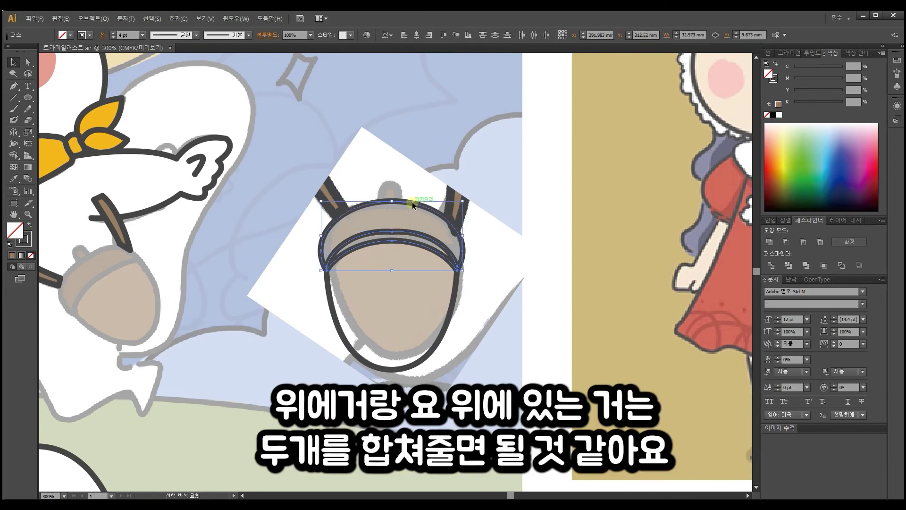
click(774, 240)
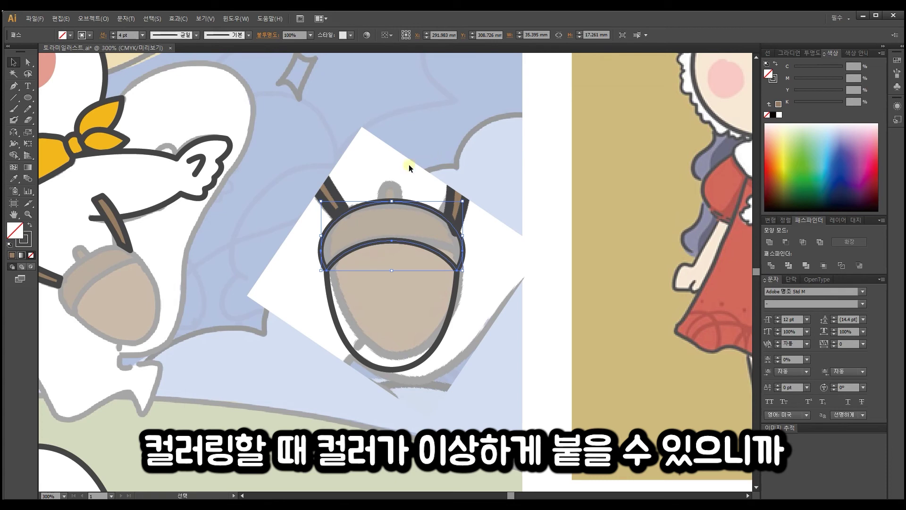
Step: Fill a duplicate of the cap with the bag strap's brown, without a stroke and behind the cap's outline
key(a)
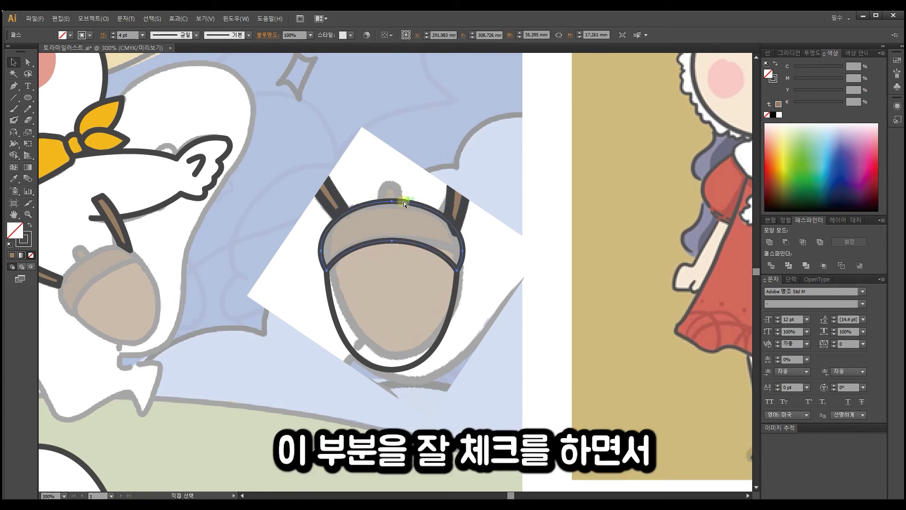
click(15, 178)
click(119, 217)
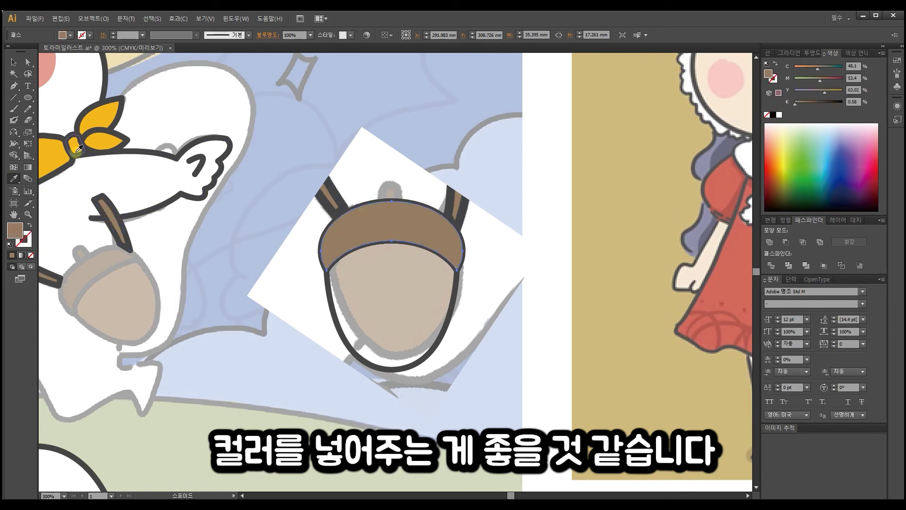
click(15, 62)
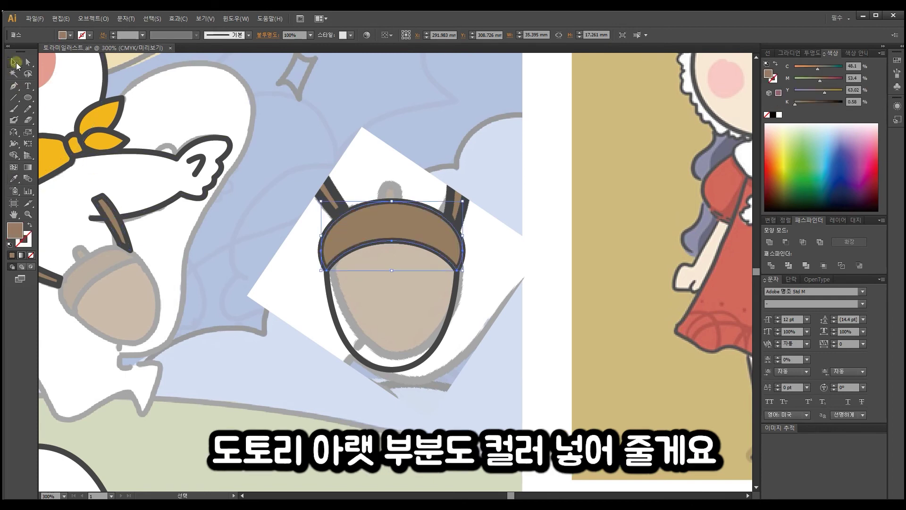
Step: Fill a duplicate of the acorn's body with the sketched acorn's light brown, without a stroke and behind the outline
click(452, 292)
key(a)
click(13, 167)
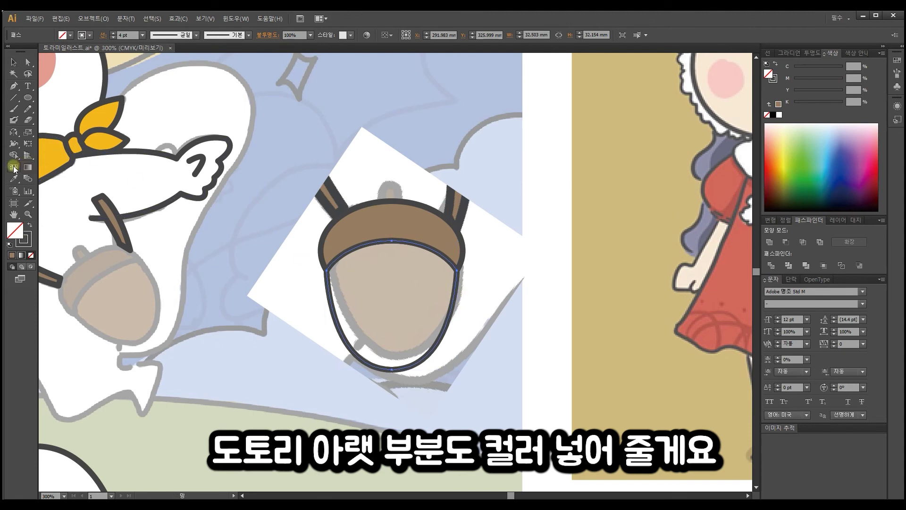
click(14, 178)
click(149, 300)
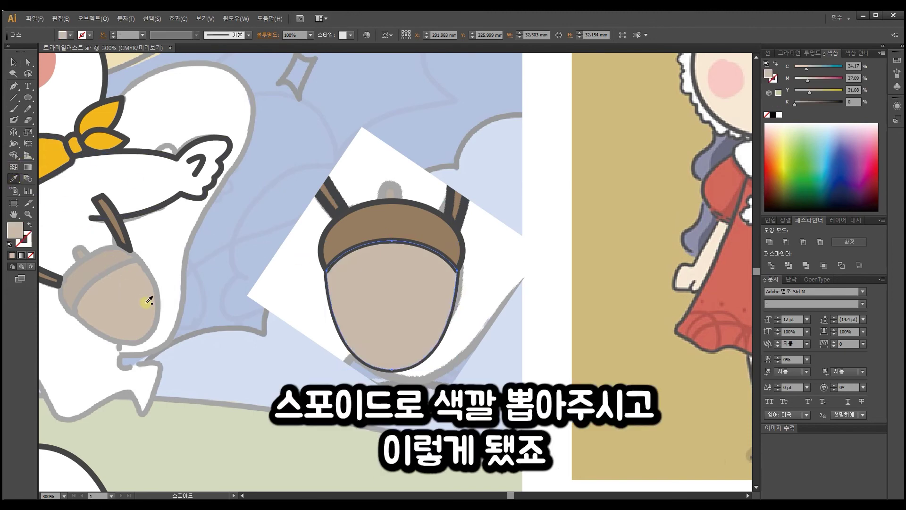
click(13, 61)
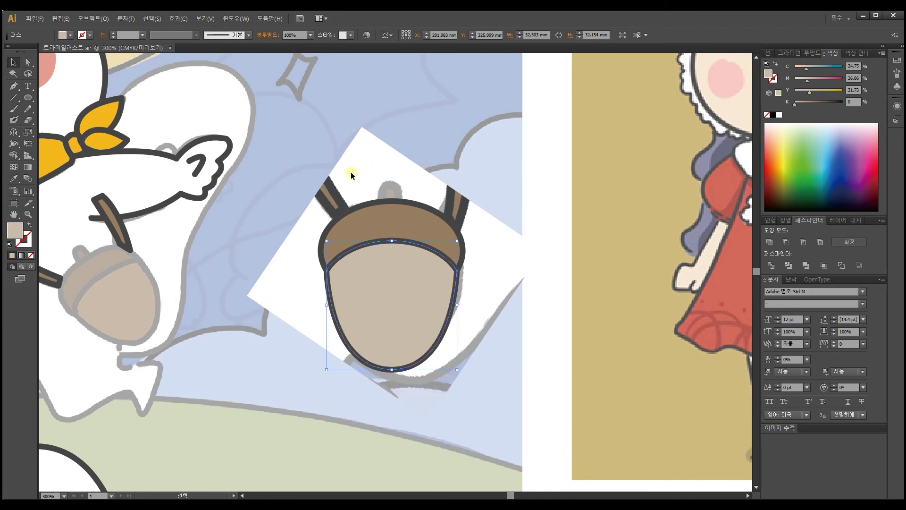
Step: Draw the acorn's small rounded stem, about 5 by 5 mm, above the cap with the Pen tool and apply the cap's outline style
click(14, 87)
drag(380, 202, 402, 202)
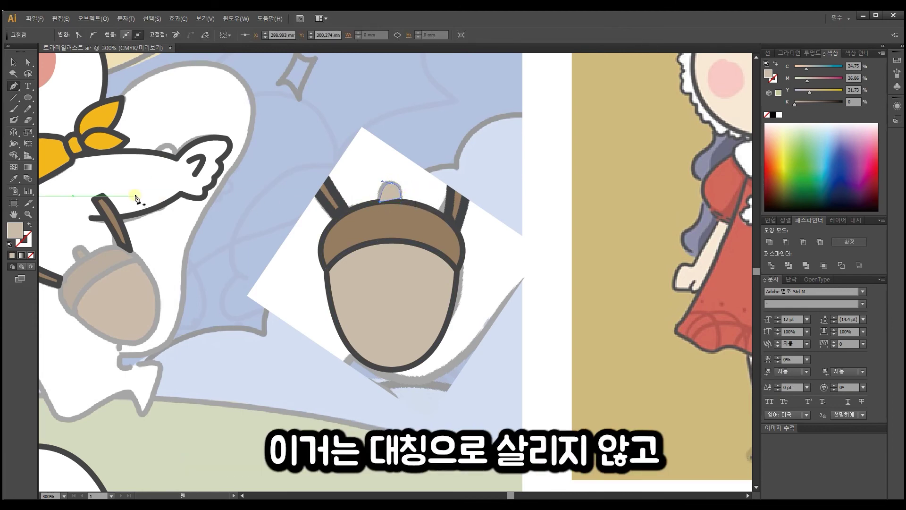
click(13, 179)
click(443, 213)
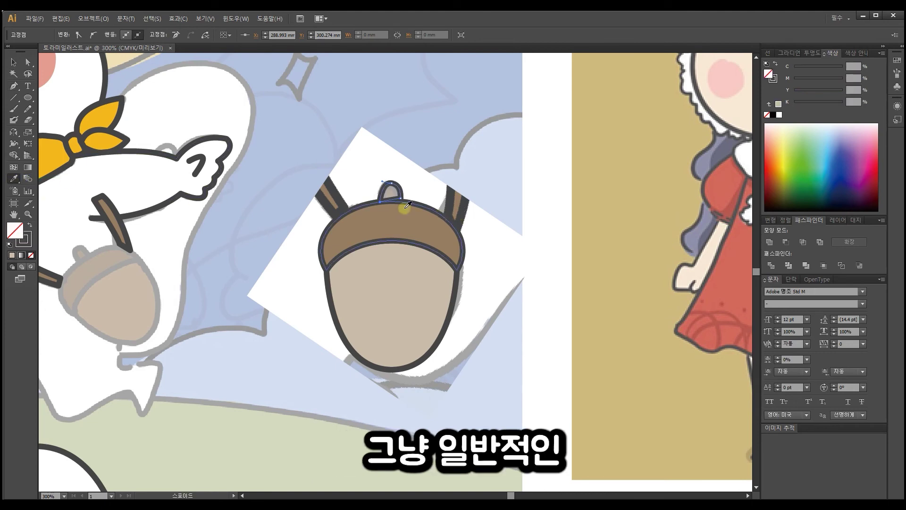
key(a)
drag(400, 199, 400, 201)
click(13, 62)
click(187, 112)
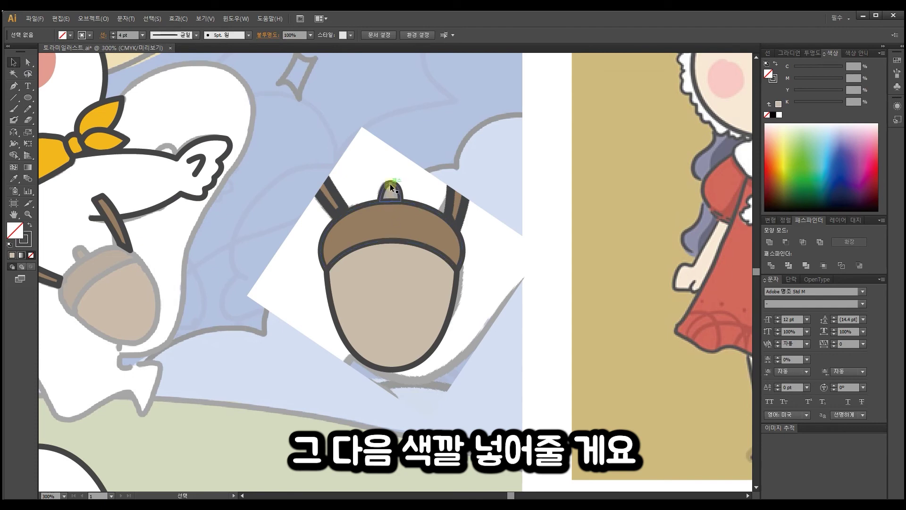
Step: Fill a duplicate of the stem with the cap's brown and group it with the stem's outline
click(389, 189)
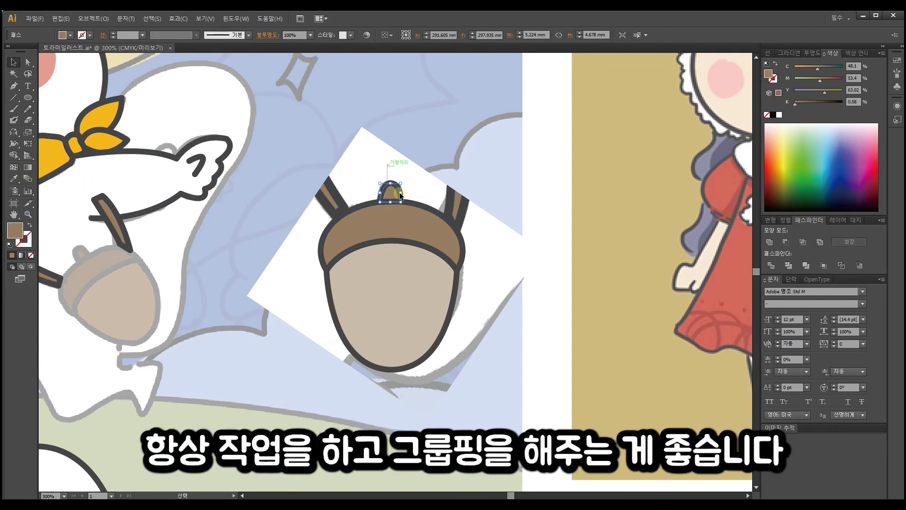
shift+click(402, 194)
key(ctrl+g)
Step: Group the cap's fill with its outline, and group all the parts into one acorn
click(415, 206)
shift+click(441, 236)
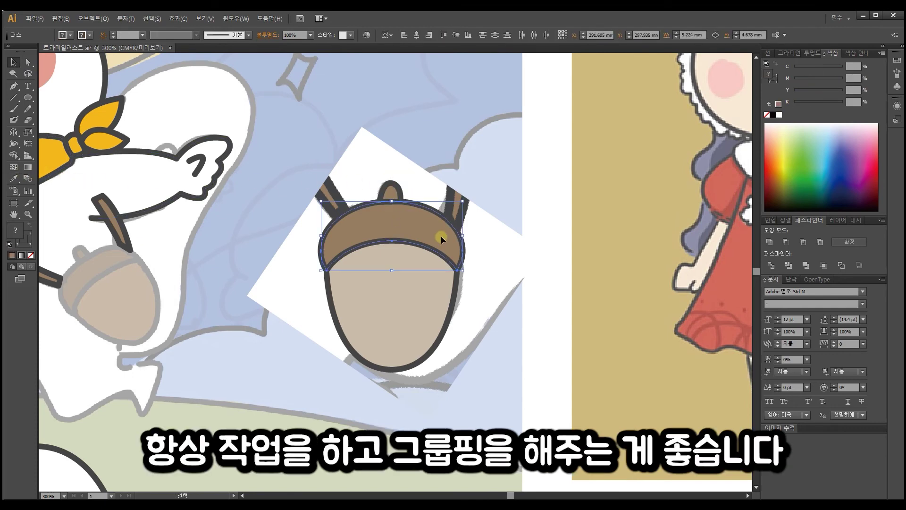
key(ctrl+g)
drag(497, 292, 315, 156)
key(ctrl+g)
Step: Move the grouped acorn about 25 mm right and 29 mm up, off the sketched acorn
drag(327, 252, 381, 303)
mouse_move(429, 342)
mouse_down()
mouse_move(590, 197)
mouse_move(548, 215)
mouse_up()
click(577, 202)
click(647, 251)
click(552, 242)
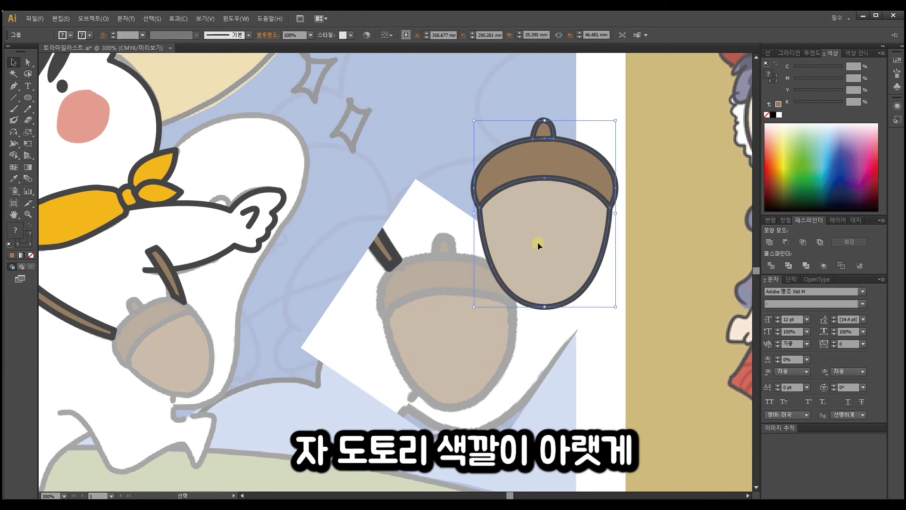
Step: Isolate the lower acorn shell inside its group and change its fill to a darker greyish brown
double_click(538, 245)
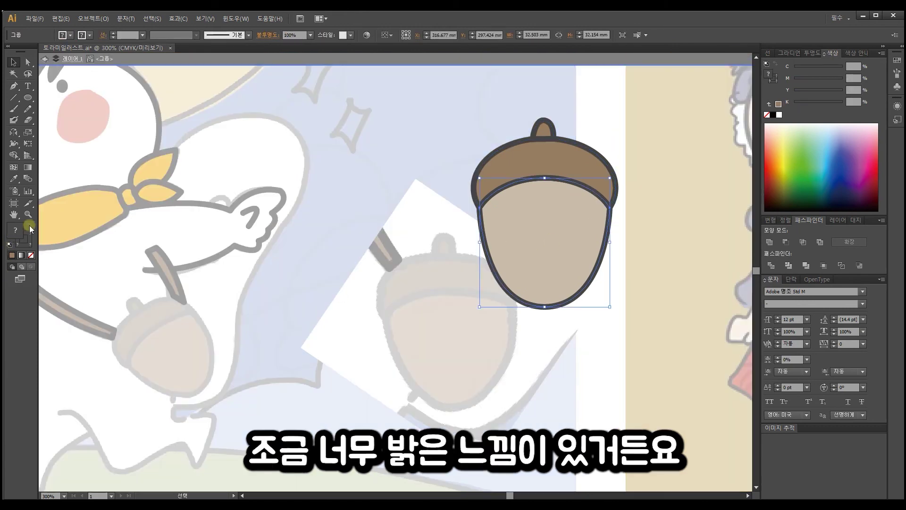
double_click(541, 239)
double_click(15, 231)
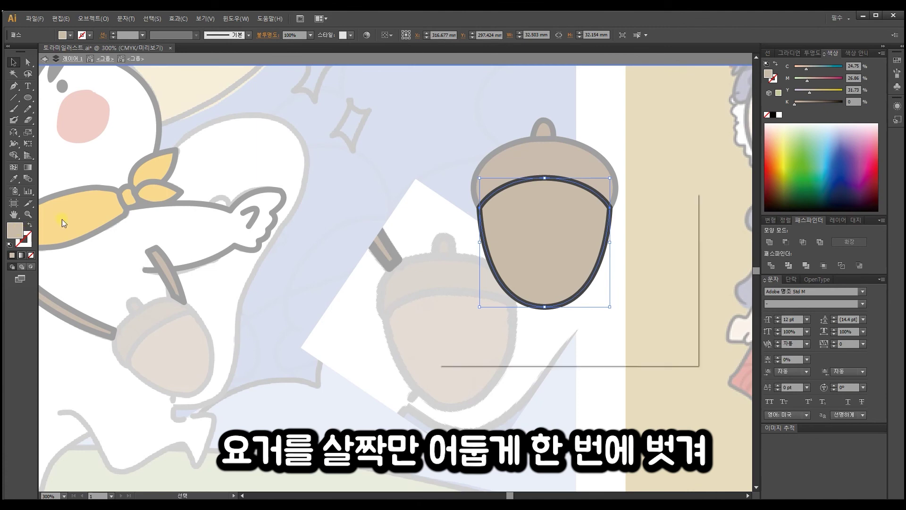
click(471, 261)
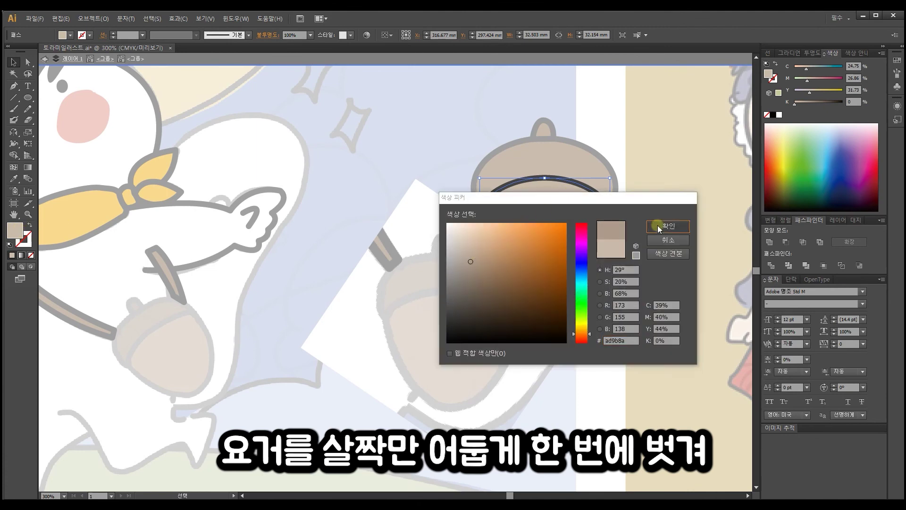
drag(470, 267, 471, 269)
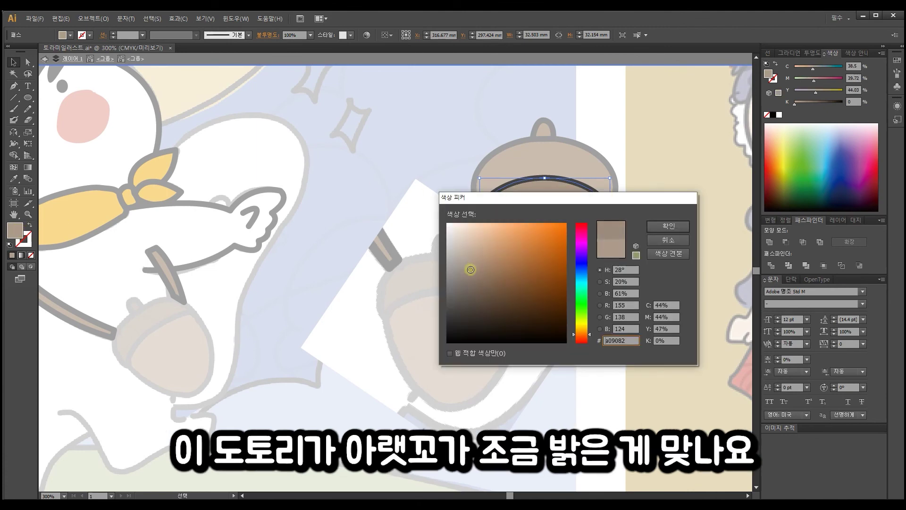
click(657, 227)
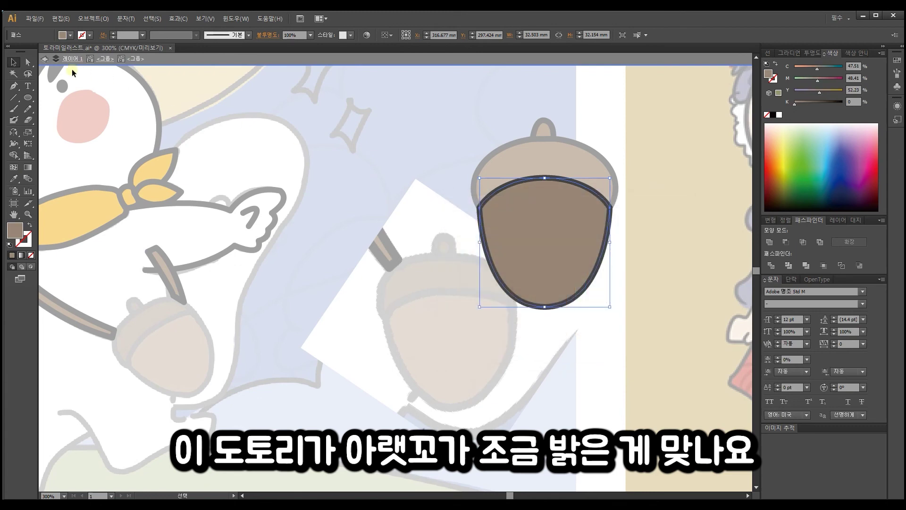
double_click(457, 182)
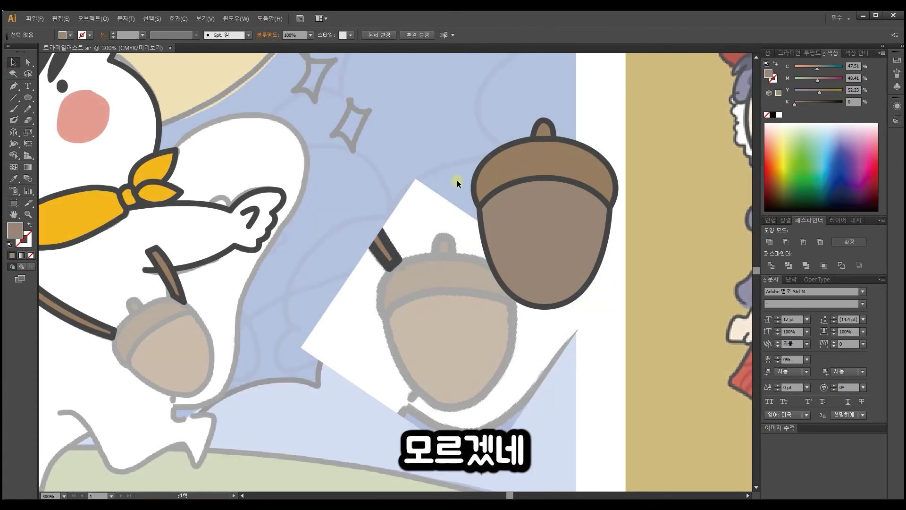
Step: Duplicate the acorn, scale the copy to about 27 by 35 mm and place it near the sketched bag at the strap's end
click(591, 163)
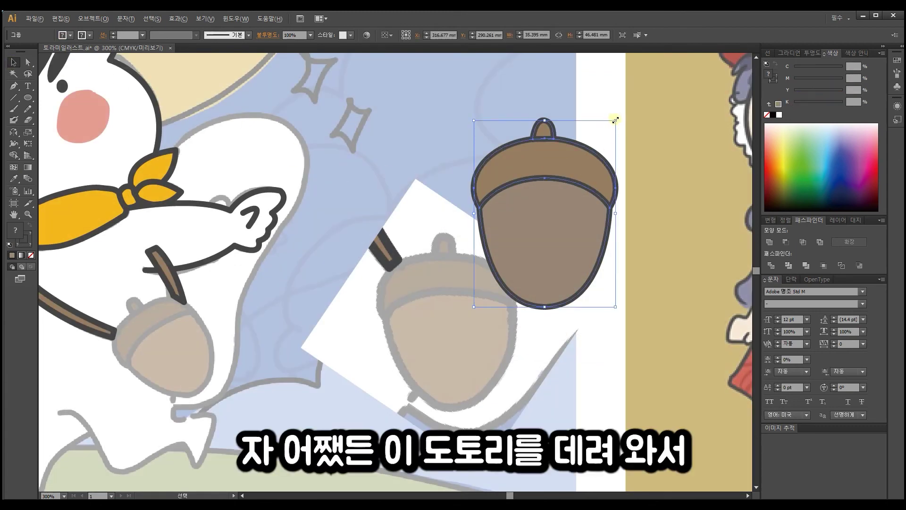
drag(567, 208, 531, 223)
drag(555, 164, 491, 235)
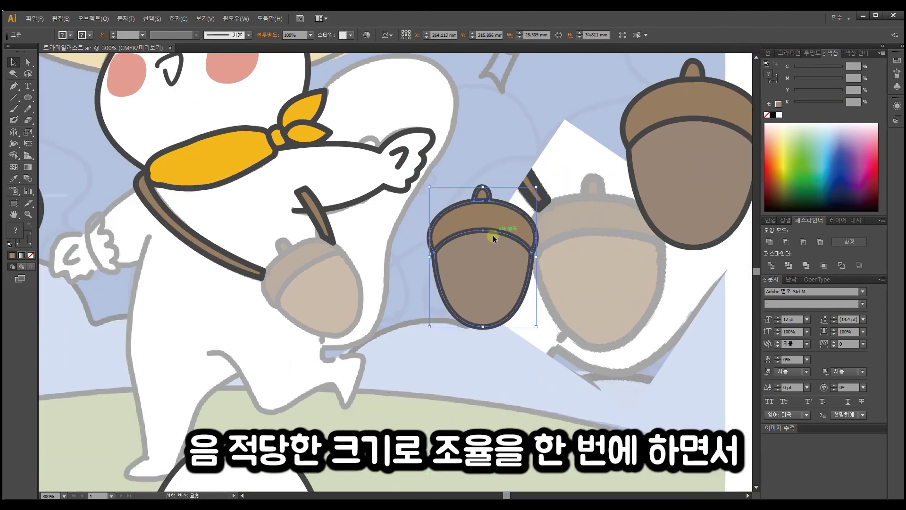
drag(502, 273, 383, 310)
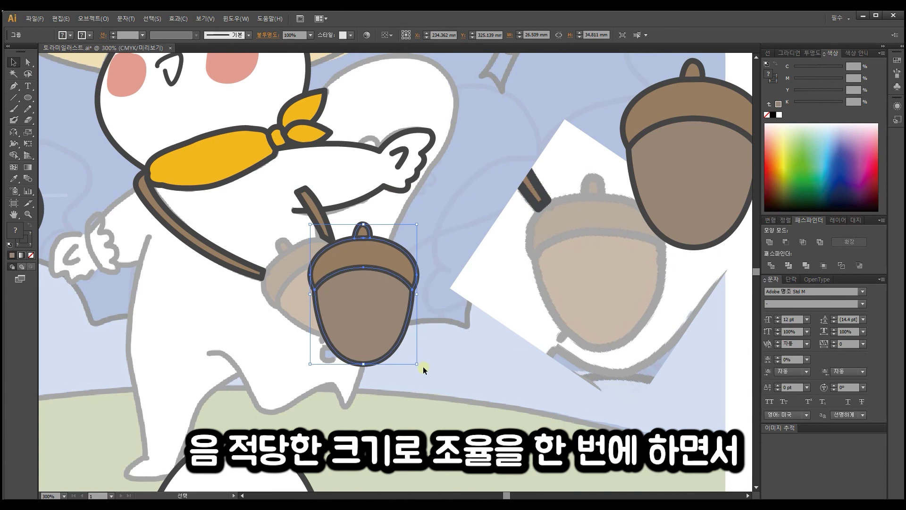
Step: Tilt and resize the small acorn to about 24 by 26 mm overall so it fits the sketched bag between the strap ends
drag(421, 364, 453, 322)
drag(398, 302, 349, 297)
drag(321, 204, 321, 227)
drag(316, 267, 312, 262)
drag(383, 310, 376, 309)
drag(309, 301, 311, 300)
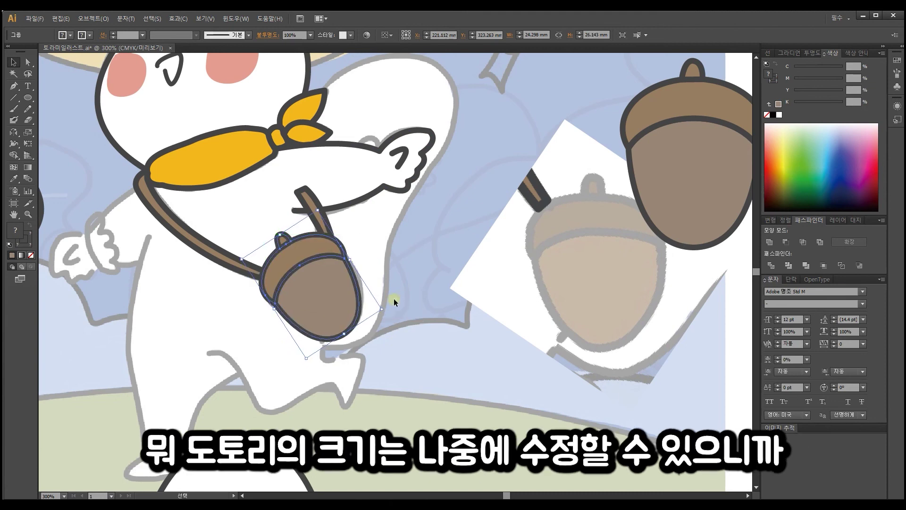
click(472, 288)
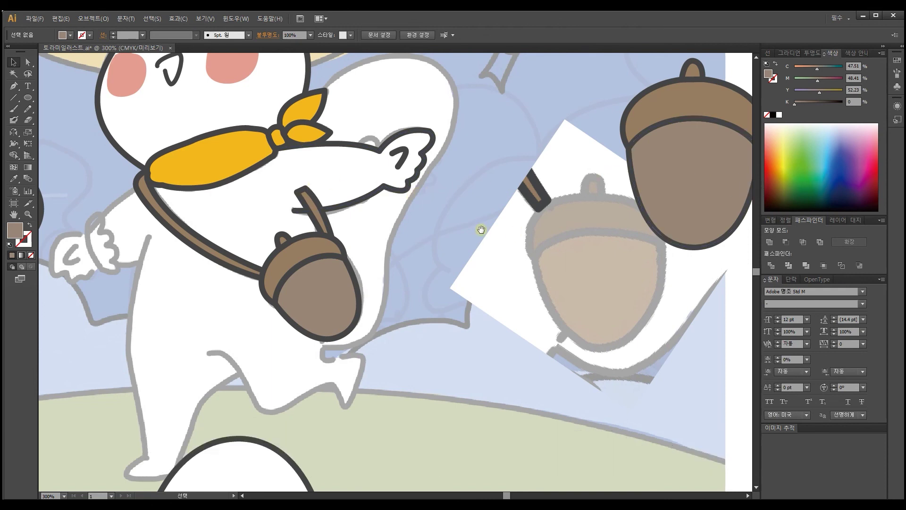
Step: Trace the squirrel's tail with the Pen tool as a closed curved shape about 45 by 73 mm
drag(467, 251, 492, 298)
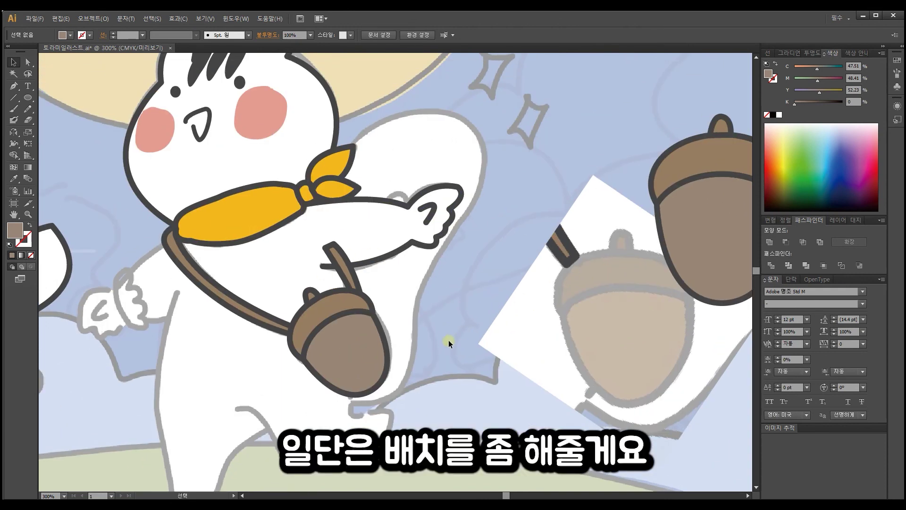
drag(384, 256, 359, 283)
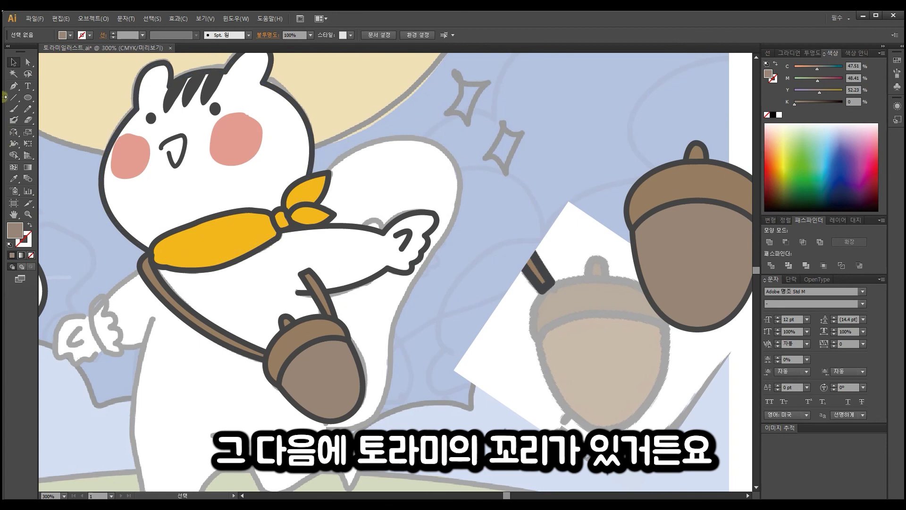
click(14, 86)
click(288, 259)
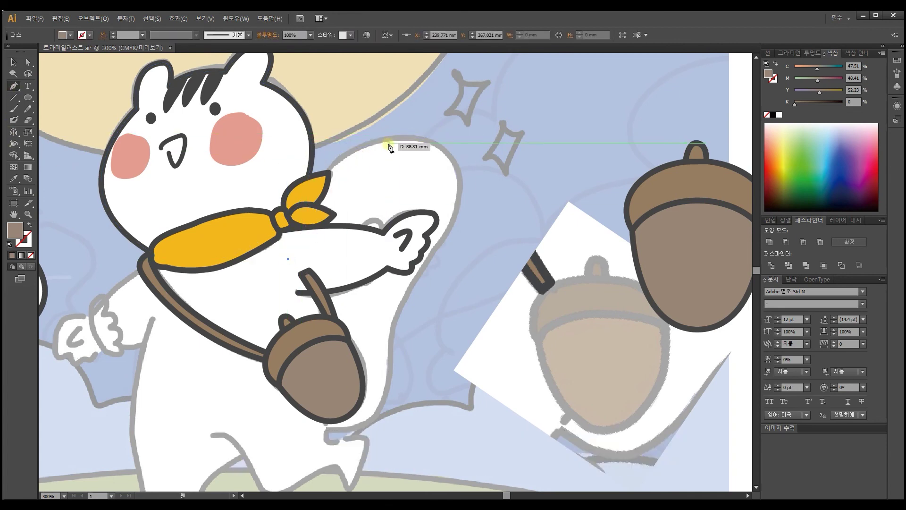
drag(394, 140, 491, 123)
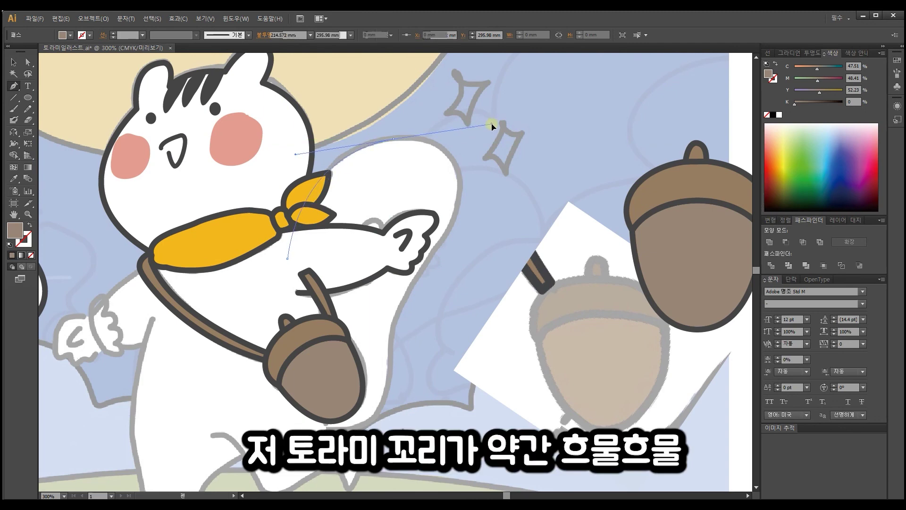
drag(452, 230, 436, 305)
drag(365, 348, 309, 335)
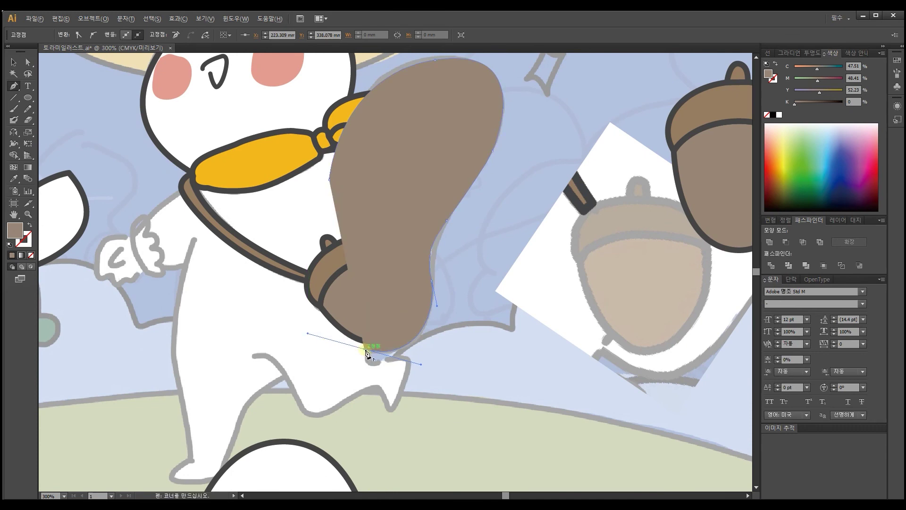
click(366, 351)
drag(330, 186, 371, 63)
scroll(371, 62, up, 5)
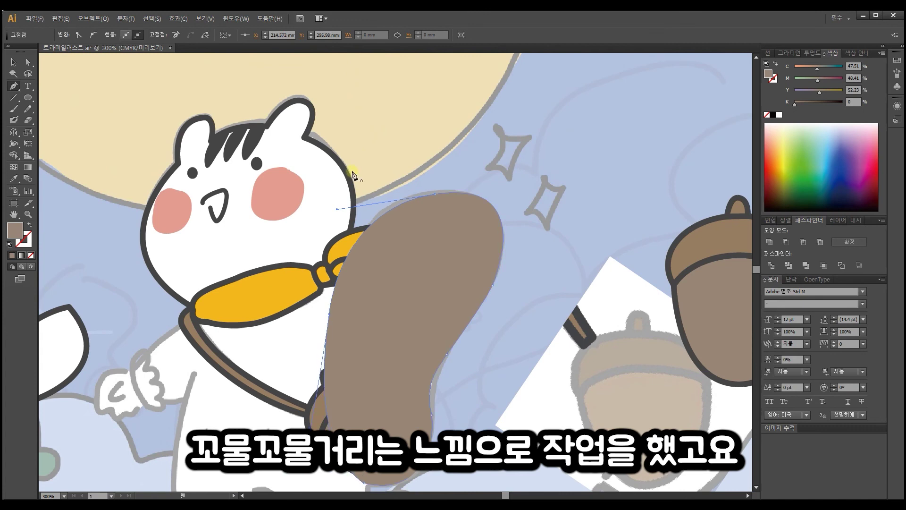
Step: Apply the scarf outline's dark 4 pt stroke without fill to the tail shape using the Eyedropper
drag(435, 338, 441, 212)
click(15, 181)
click(290, 200)
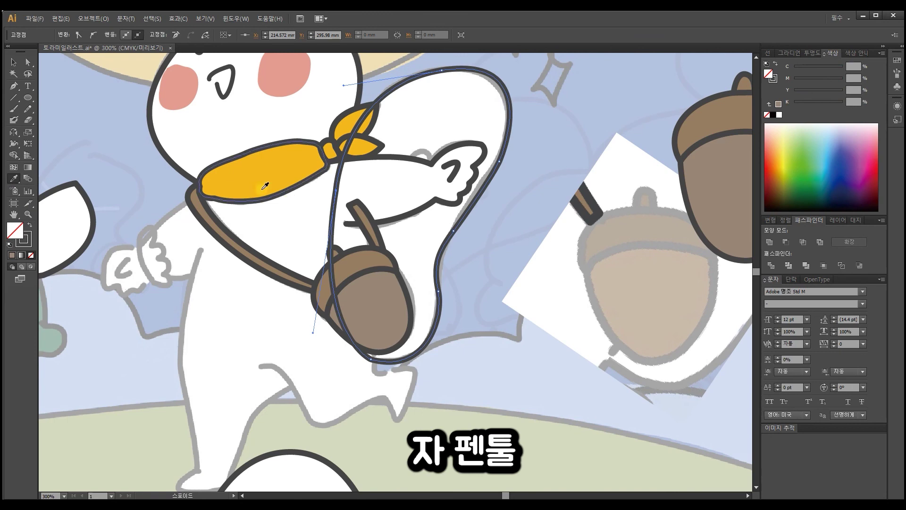
key(v)
click(489, 214)
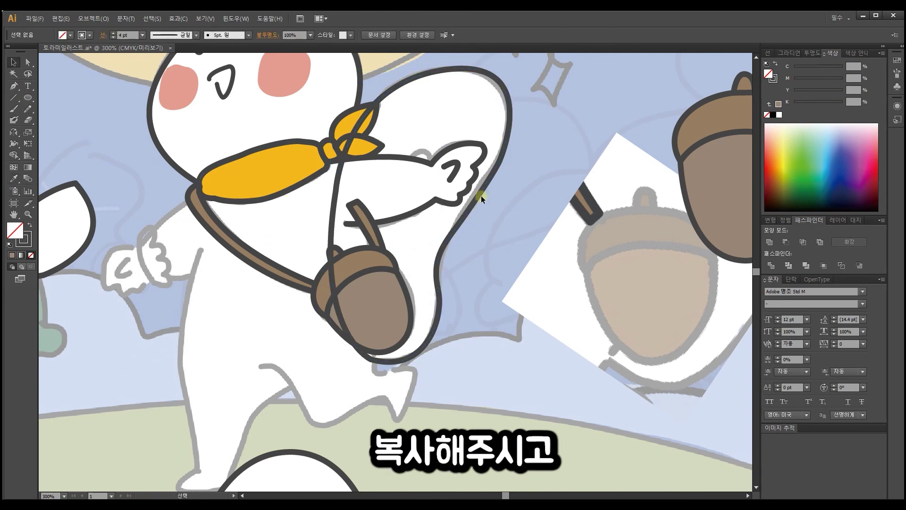
Step: Fill a duplicate of the tail with white, place it behind the outline and group the two
click(480, 191)
key(i)
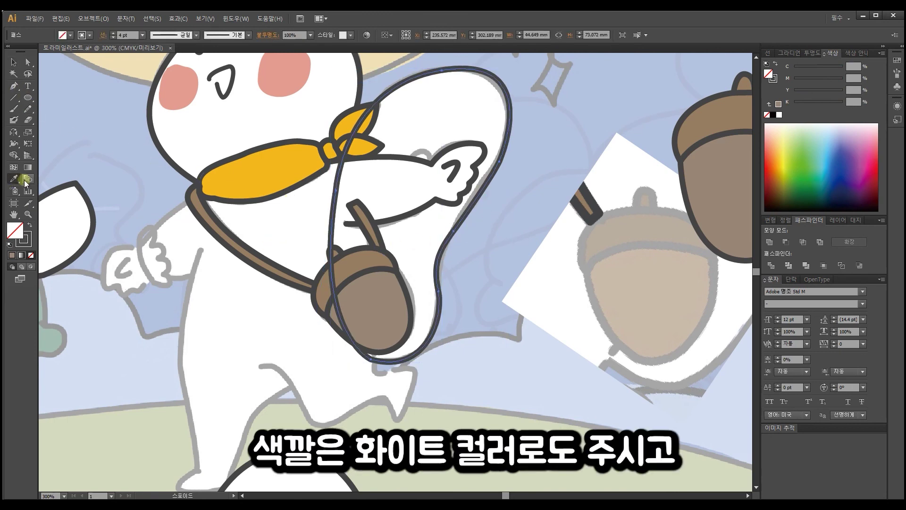
click(217, 129)
click(15, 72)
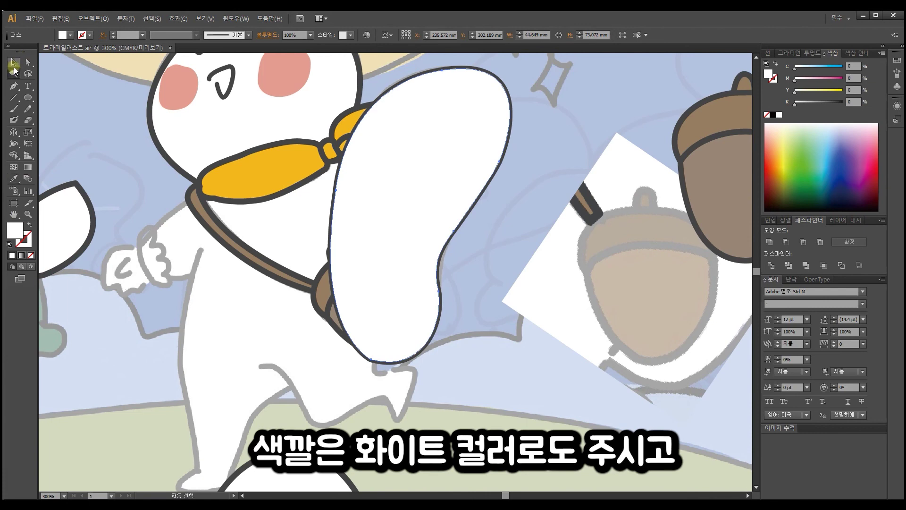
key(v)
key(ctrl+bracketleft)
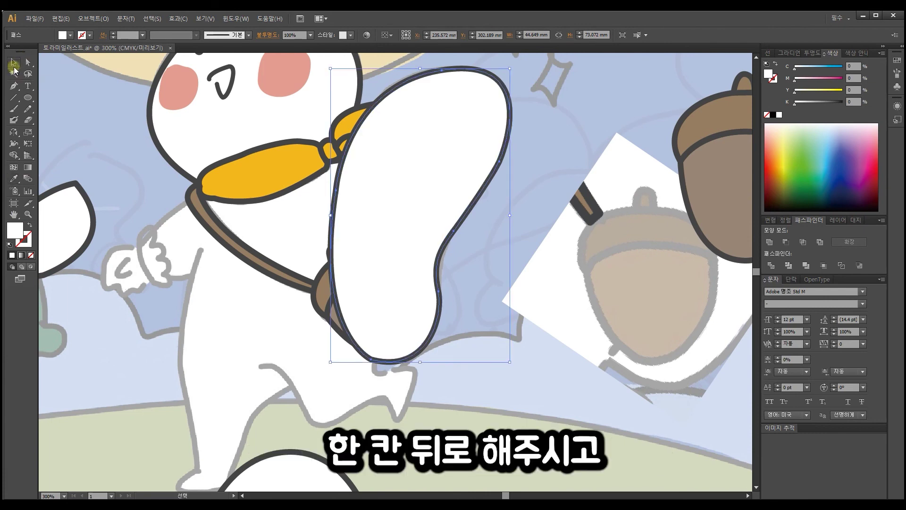
click(493, 87)
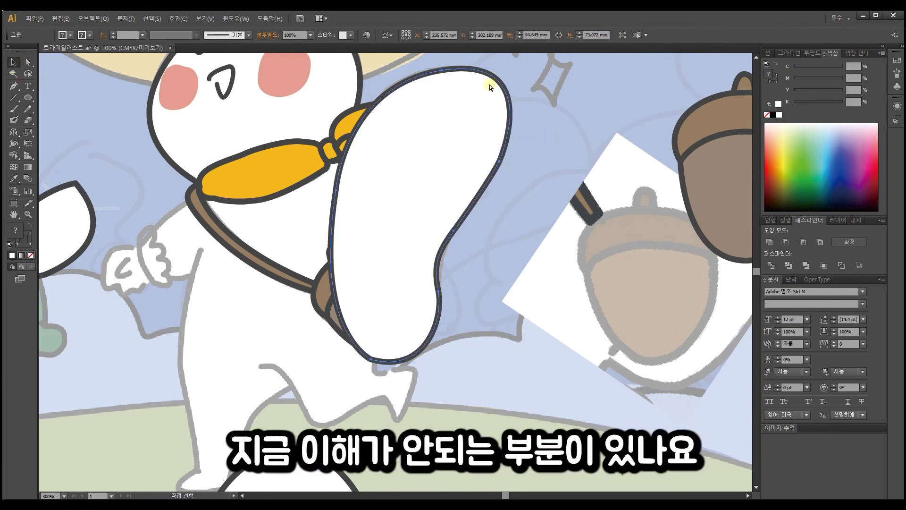
drag(520, 139, 529, 183)
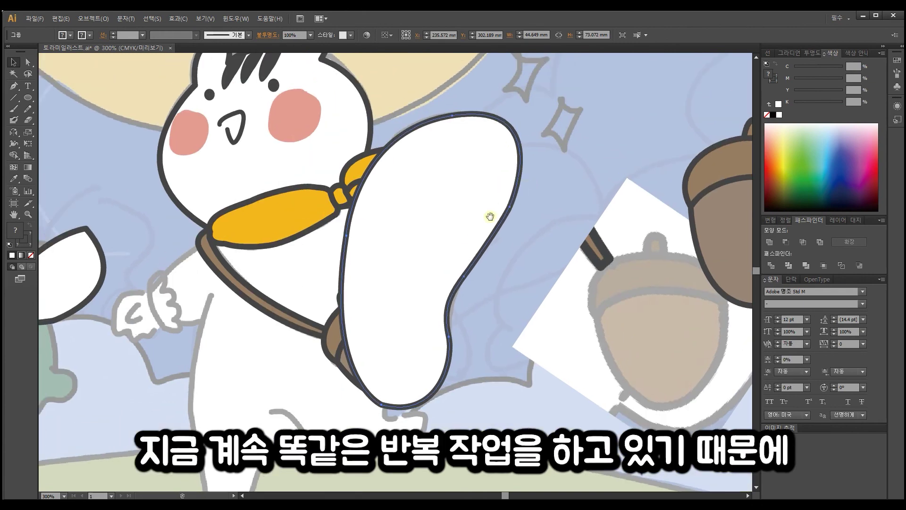
Step: Send the tail group backward behind the acorn bag, the raised arm and the scarf
key(a)
key(ctrl+bracketleft)
key(ctrl+bracketleft)
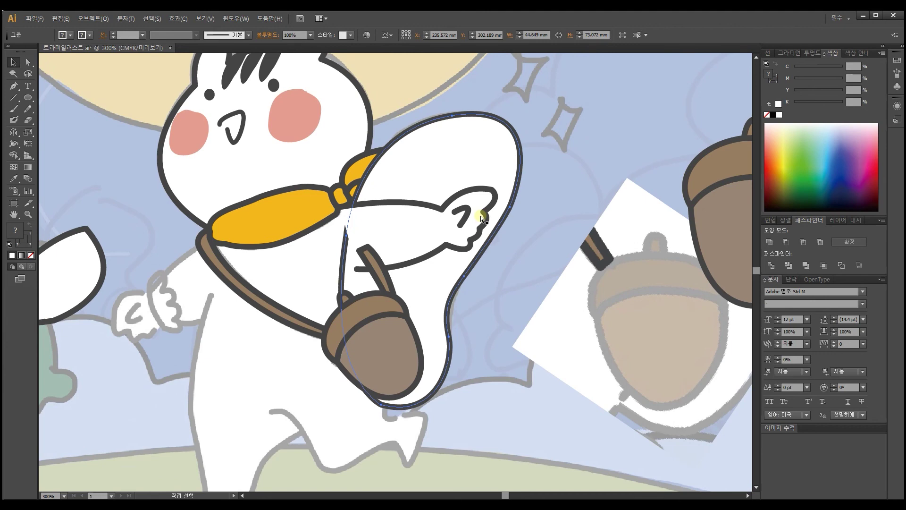
key(ctrl+bracketleft)
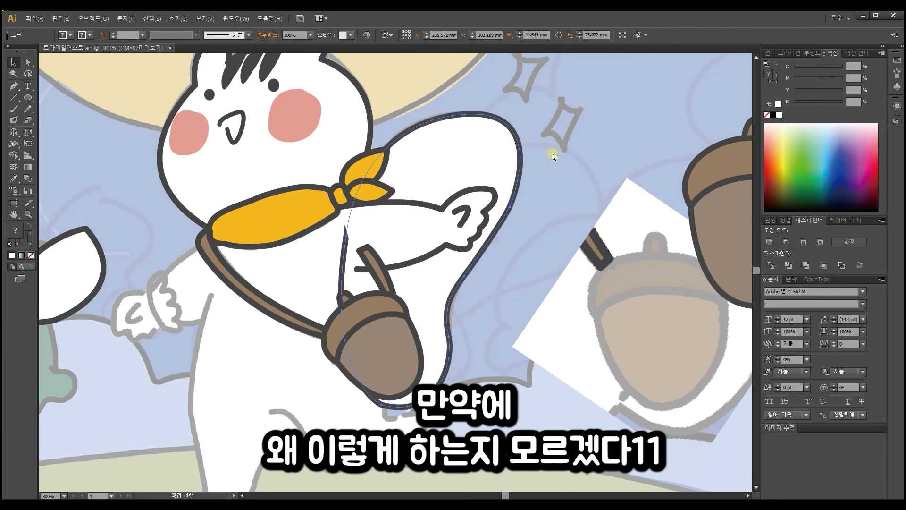
Step: Move the body with legs and the other arm into place on the sketch, layering them behind the bag strap and scarf
drag(432, 211, 484, 126)
drag(424, 304, 444, 311)
click(381, 421)
drag(381, 421, 359, 189)
drag(357, 348, 409, 254)
key(a)
key(v)
drag(115, 231, 261, 231)
key(a)
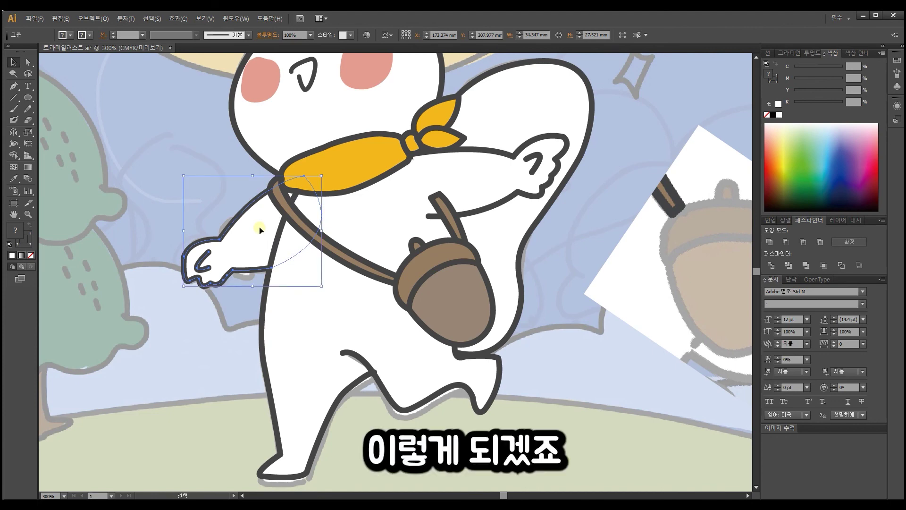
click(571, 263)
Step: Bring the raised arm in front of the short bag strap piece above the acorn
key(space)
drag(484, 244, 480, 269)
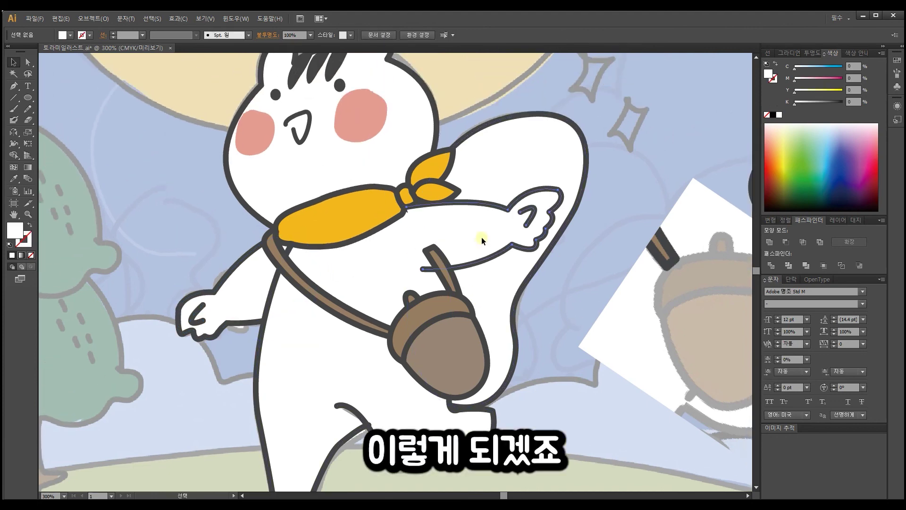
click(512, 236)
key(v)
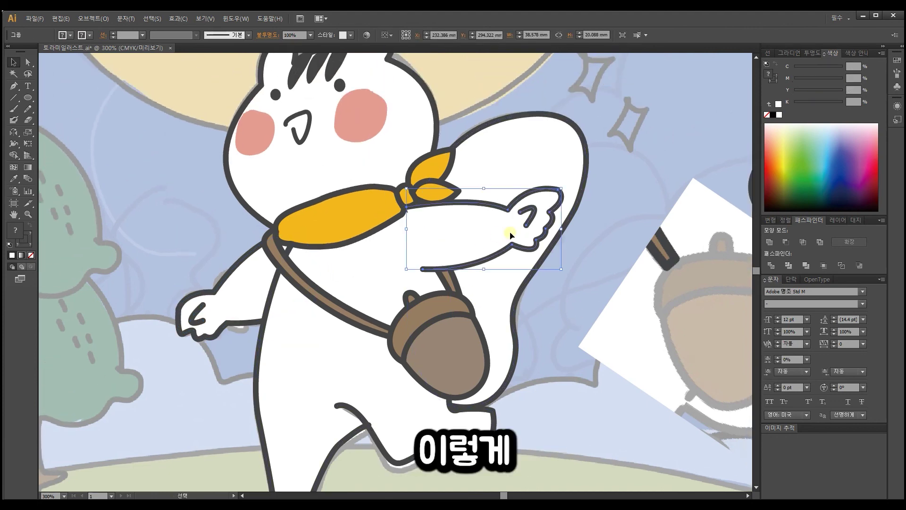
click(617, 258)
drag(553, 282, 555, 333)
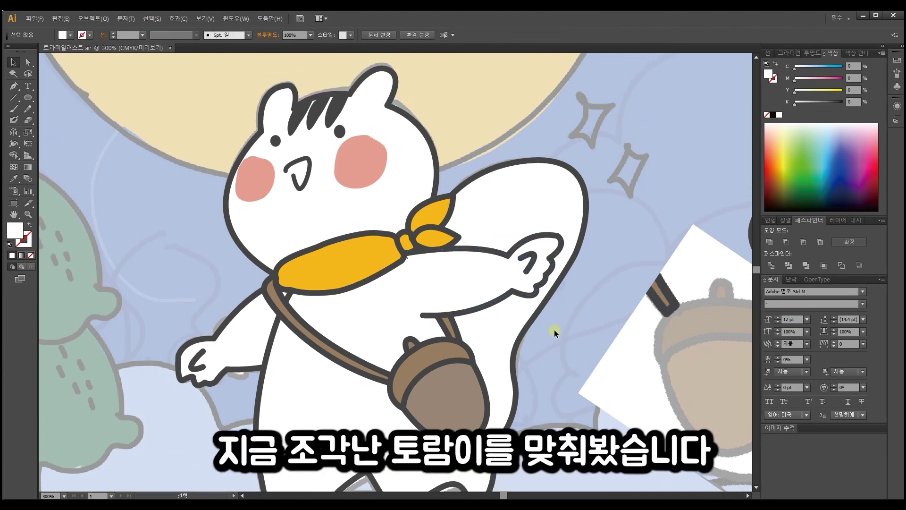
click(352, 278)
key(a)
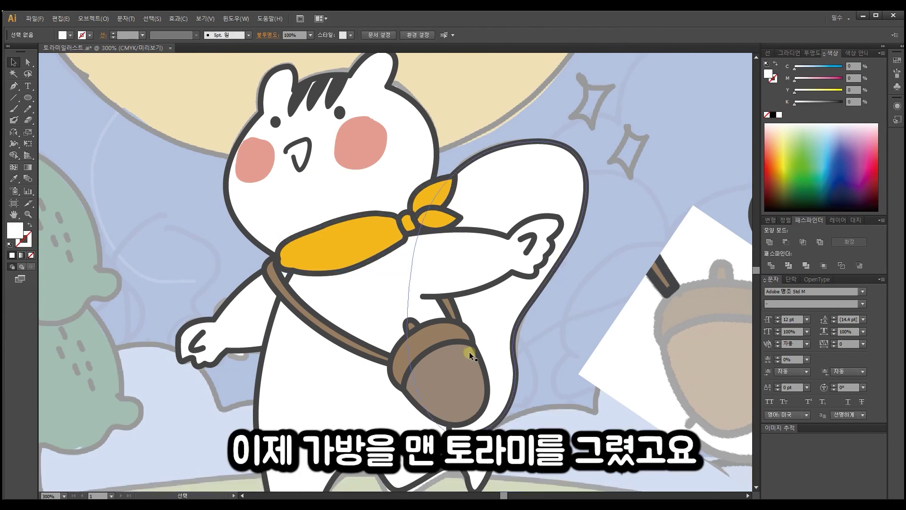
drag(469, 352, 481, 239)
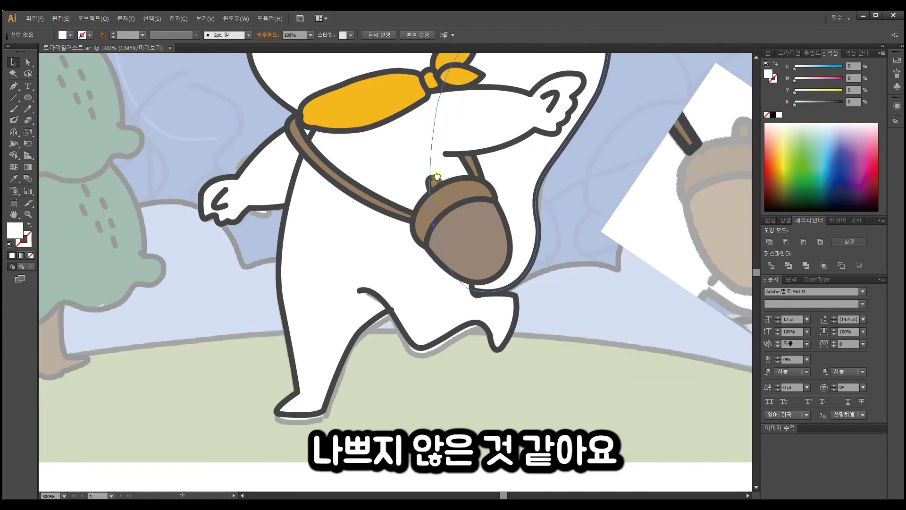
drag(438, 177, 517, 340)
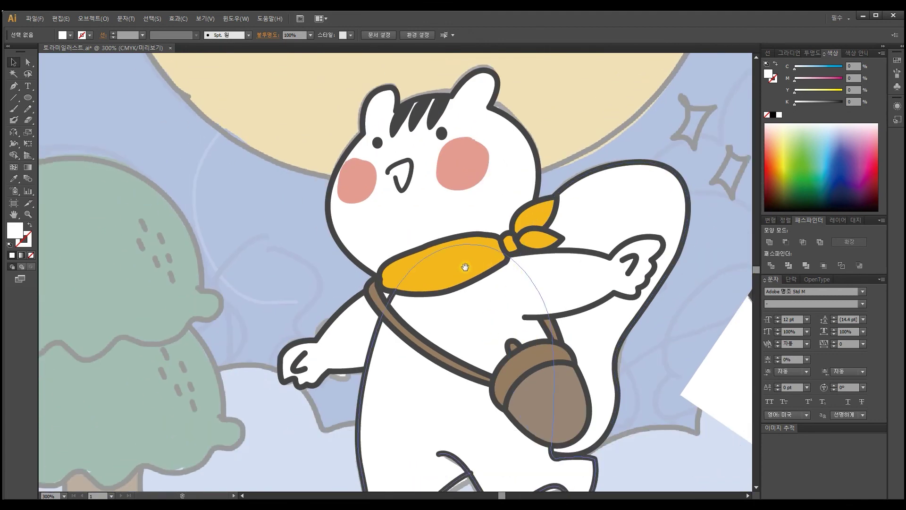
drag(428, 154, 670, 46)
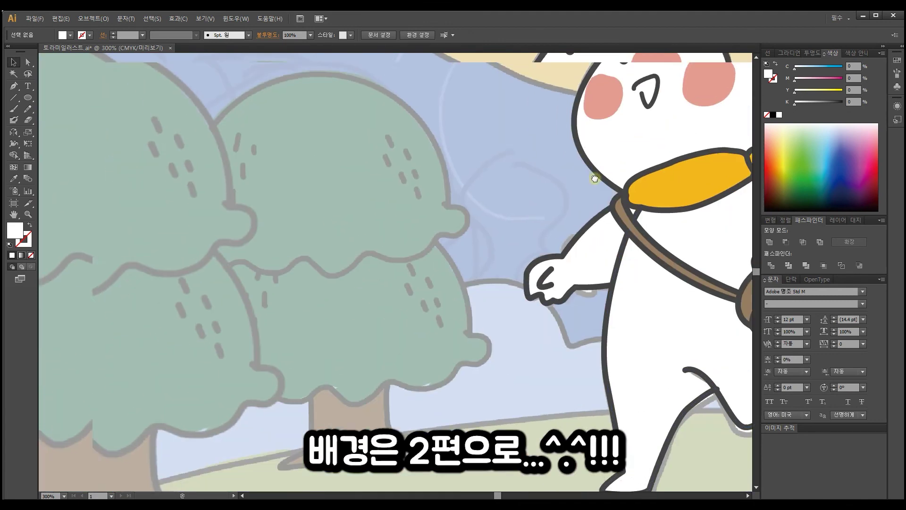